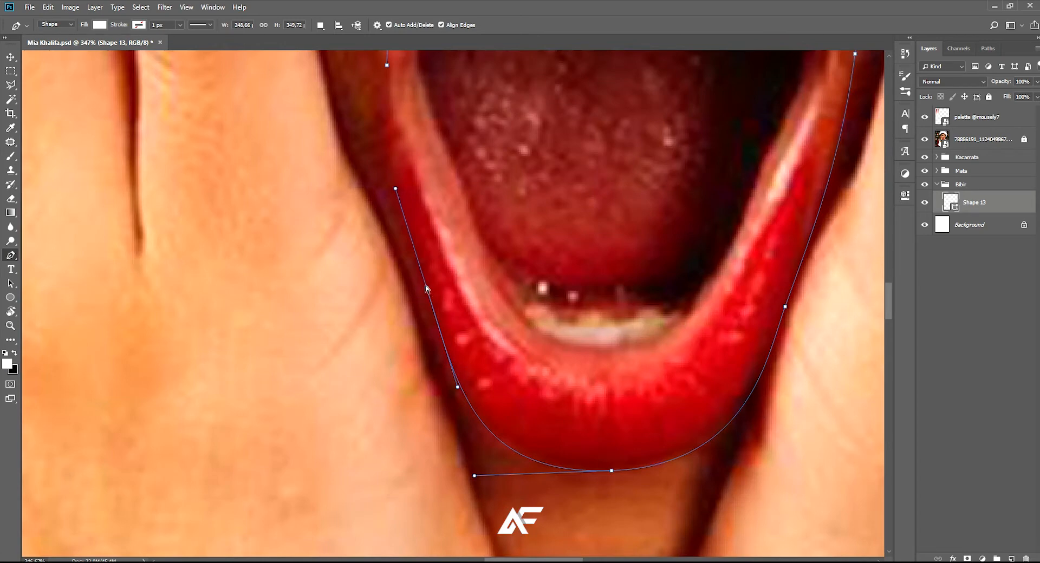
Adjust the lower lip's anchor points and finish tracing the outer lip contour up its left side, closing the shape
drag(427, 288, 422, 294)
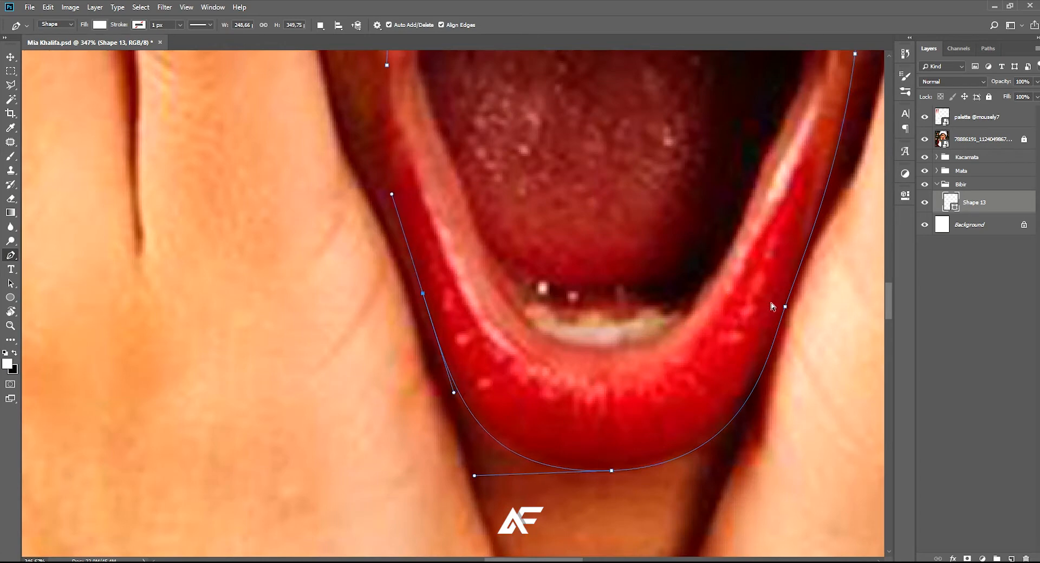
drag(781, 306, 774, 303)
drag(578, 238, 619, 357)
drag(436, 264, 430, 235)
scroll(486, 342, down, 3)
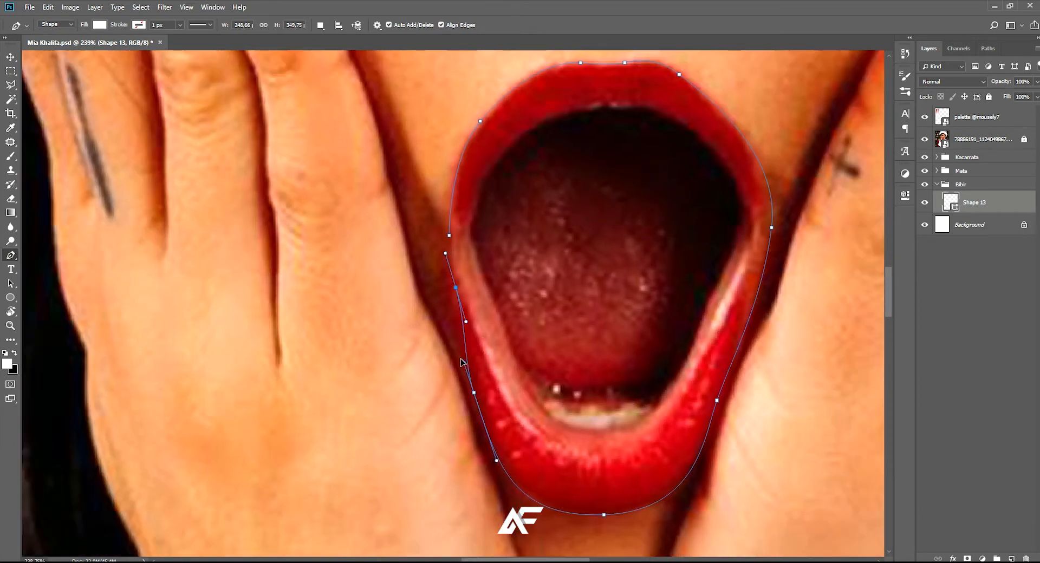
scroll(464, 361, up, 3)
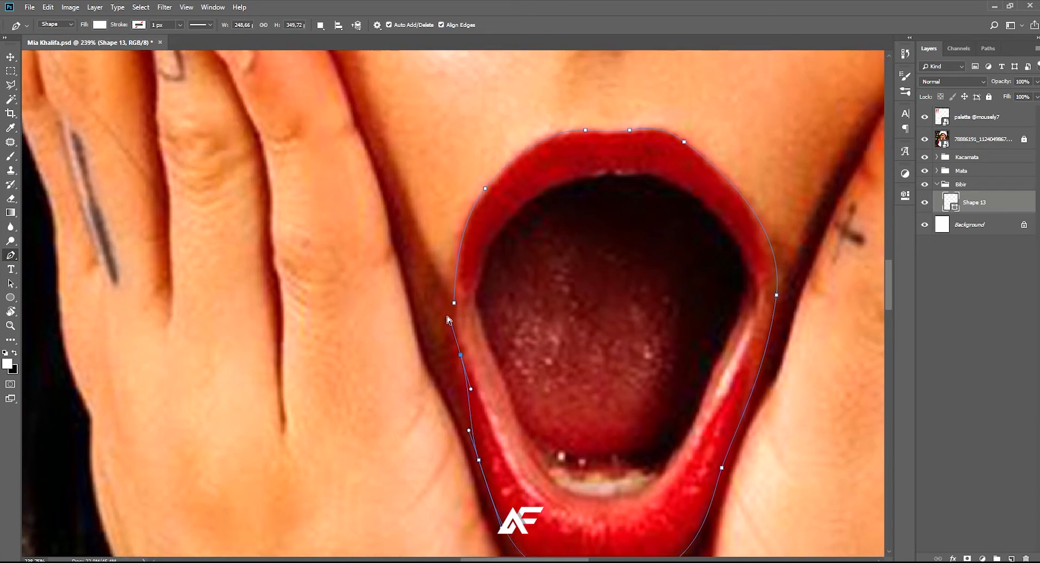
scroll(521, 330, down, 8)
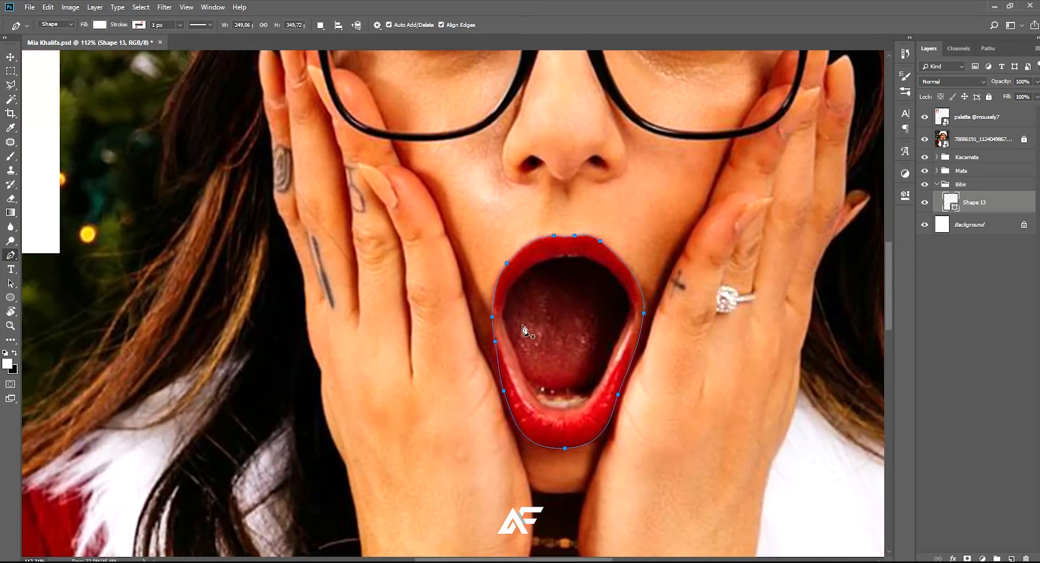
scroll(532, 344, up, 3)
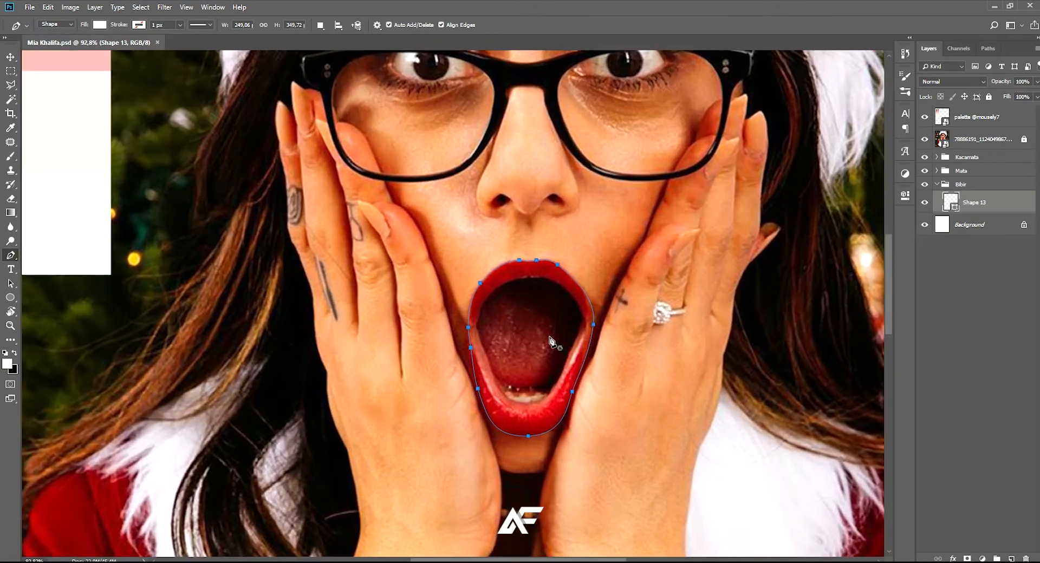
scroll(544, 337, up, 2)
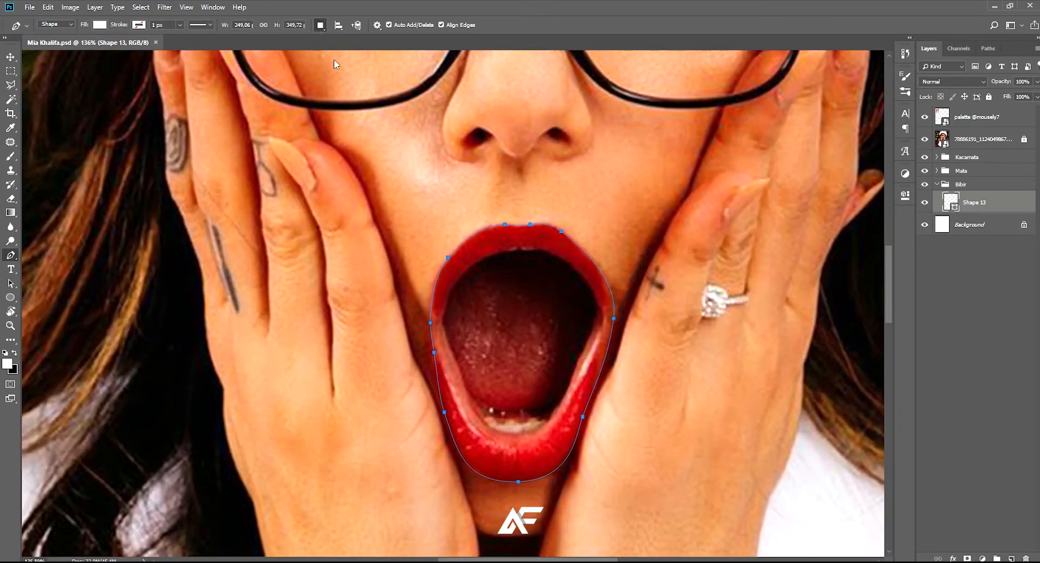
scroll(529, 421, up, 10)
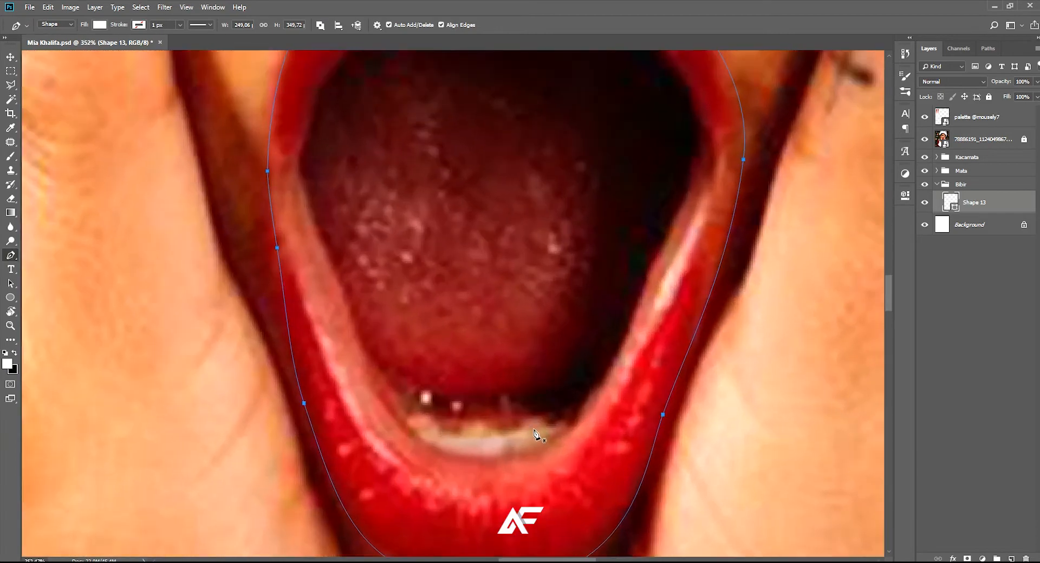
scroll(490, 441, up, 1)
drag(470, 438, 426, 352)
scroll(387, 374, up, 4)
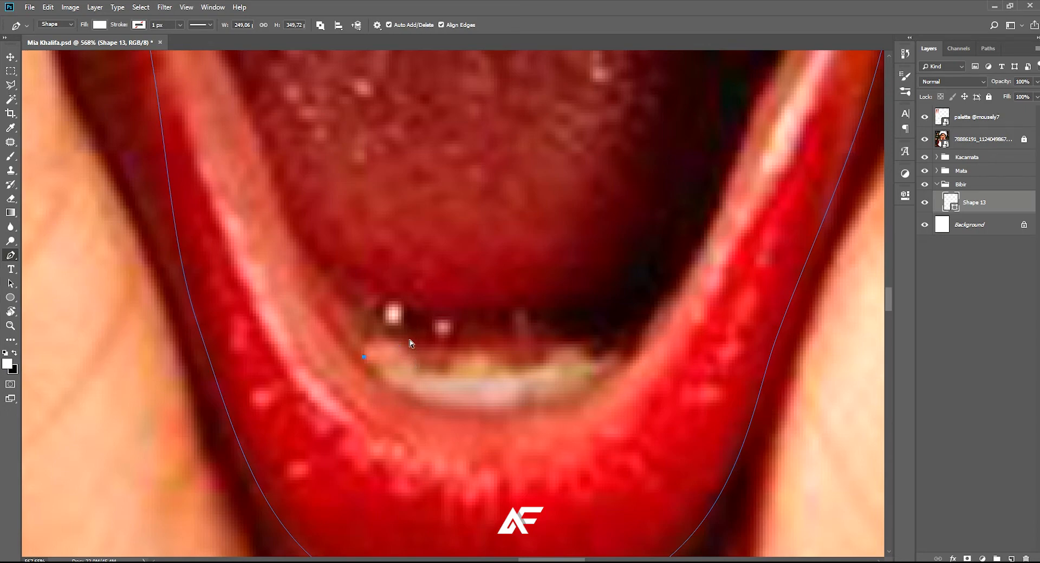
scroll(409, 338, down, 15)
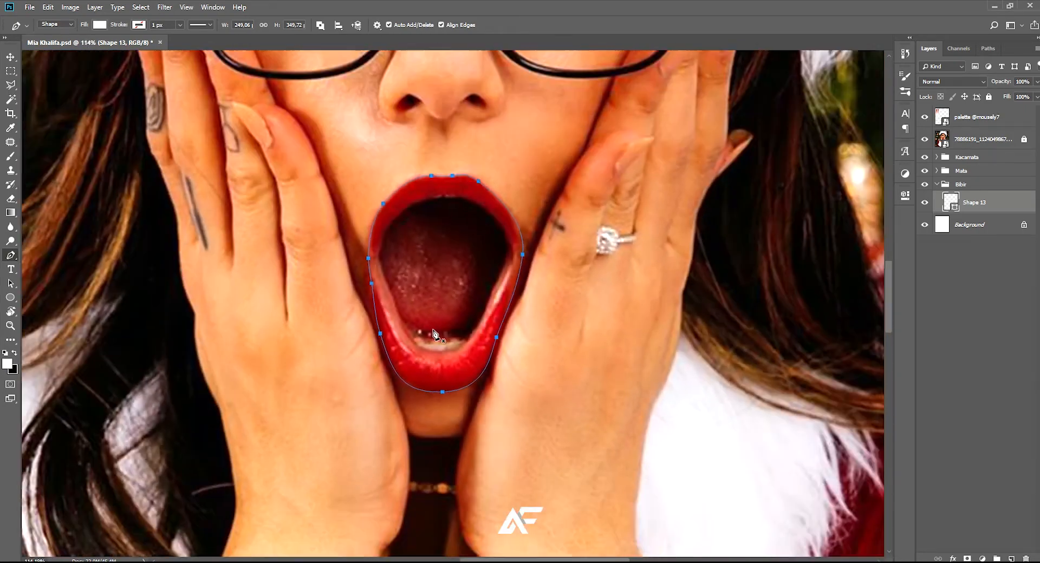
scroll(433, 333, down, 3)
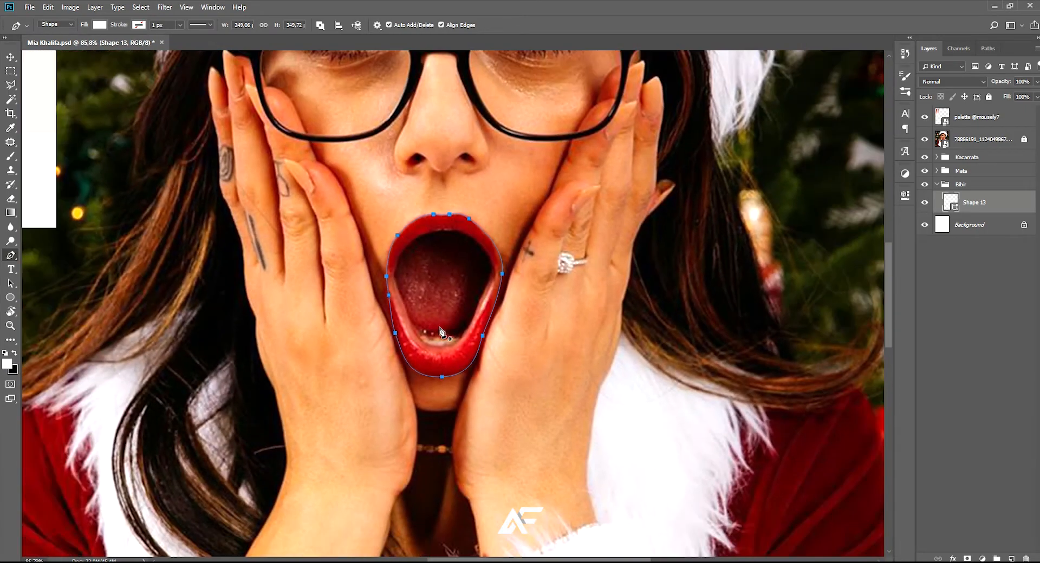
Hide the reference photo and fill the lip shape with bright red
click(957, 226)
click(975, 202)
click(925, 139)
scroll(761, 220, down, 4)
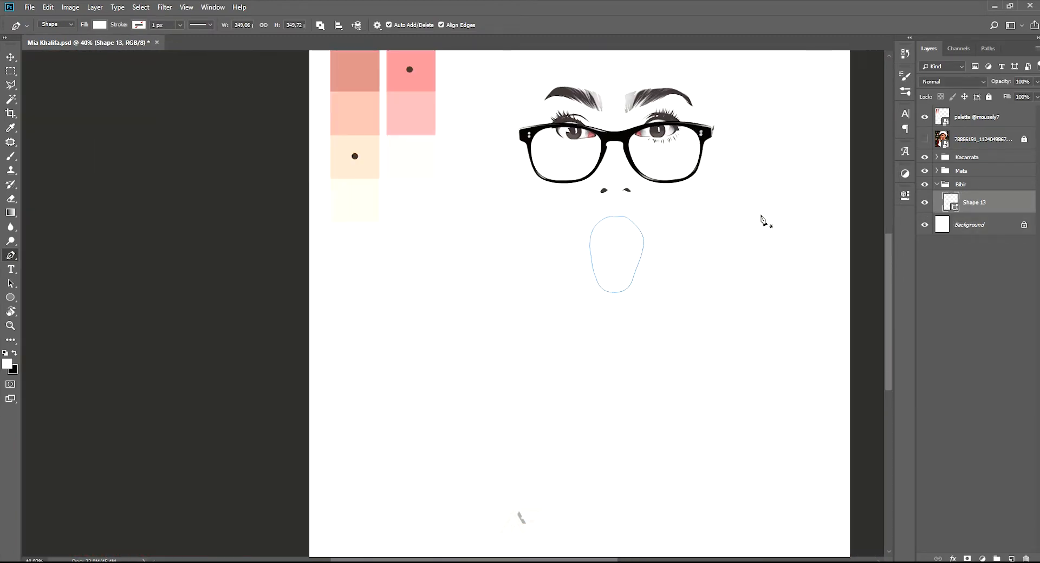
drag(662, 217, 650, 340)
key(i)
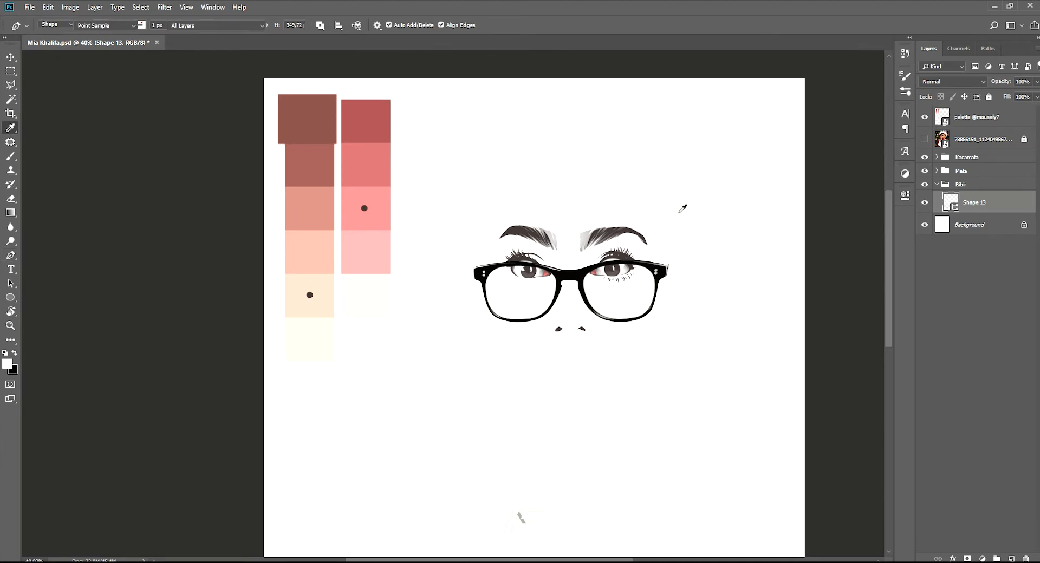
click(389, 220)
key(p)
key(i)
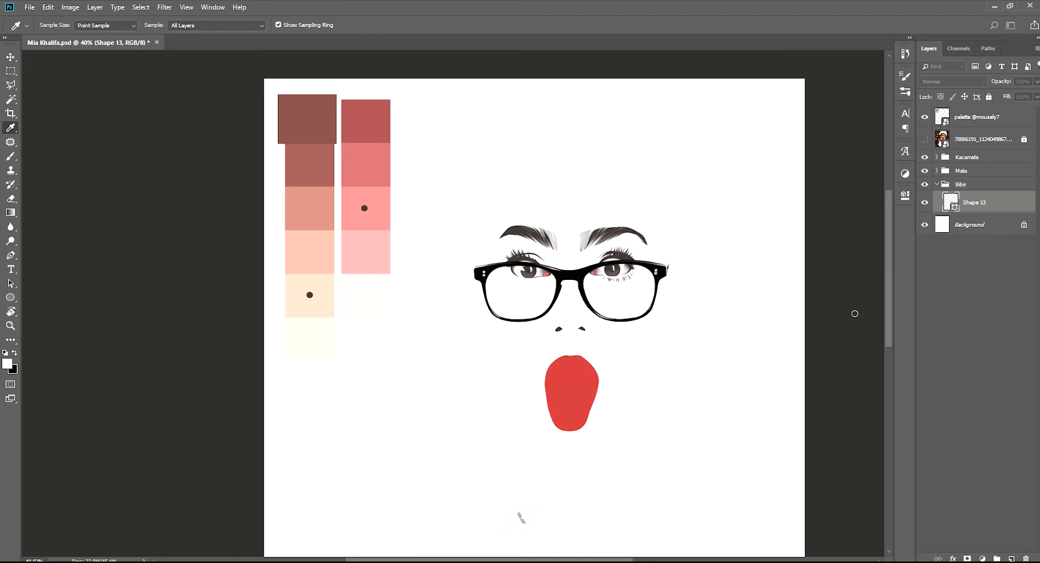
key(p)
click(968, 283)
Show the reference photo, add a new layer clipped to the lip shape, and load the lip outline as a selection
scroll(650, 357, up, 3)
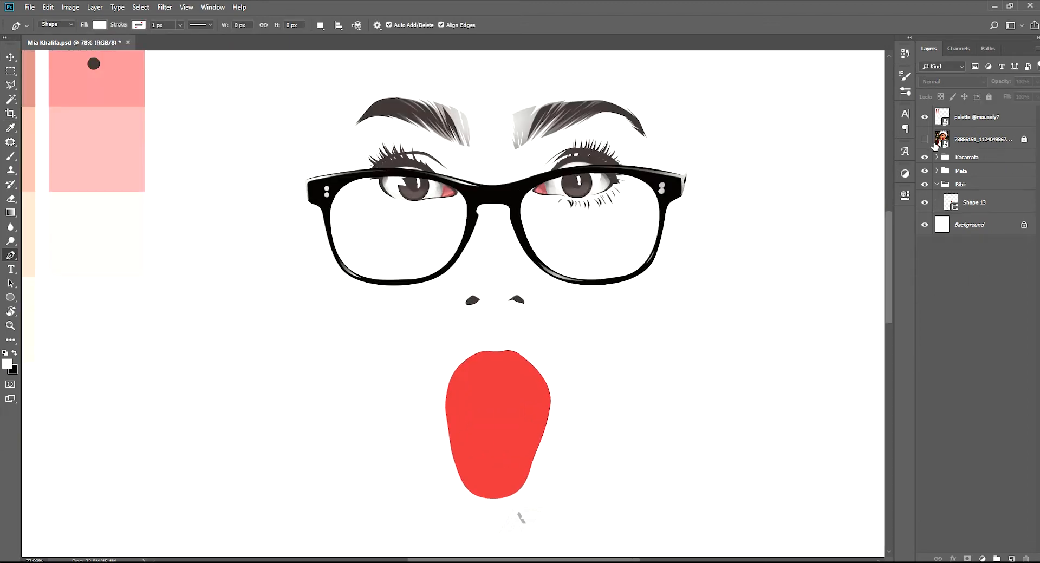
click(927, 140)
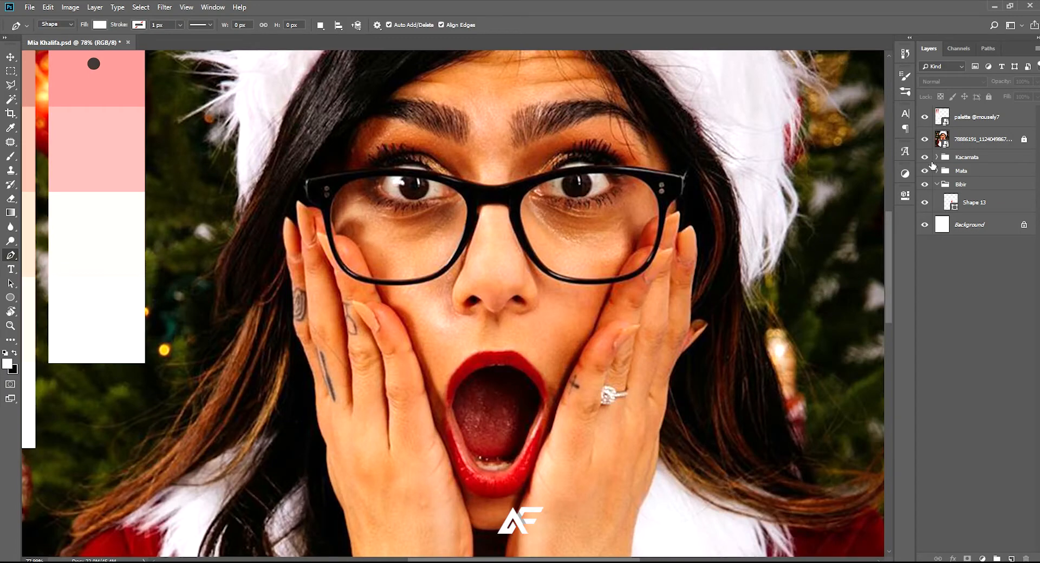
click(962, 204)
scroll(541, 398, up, 3)
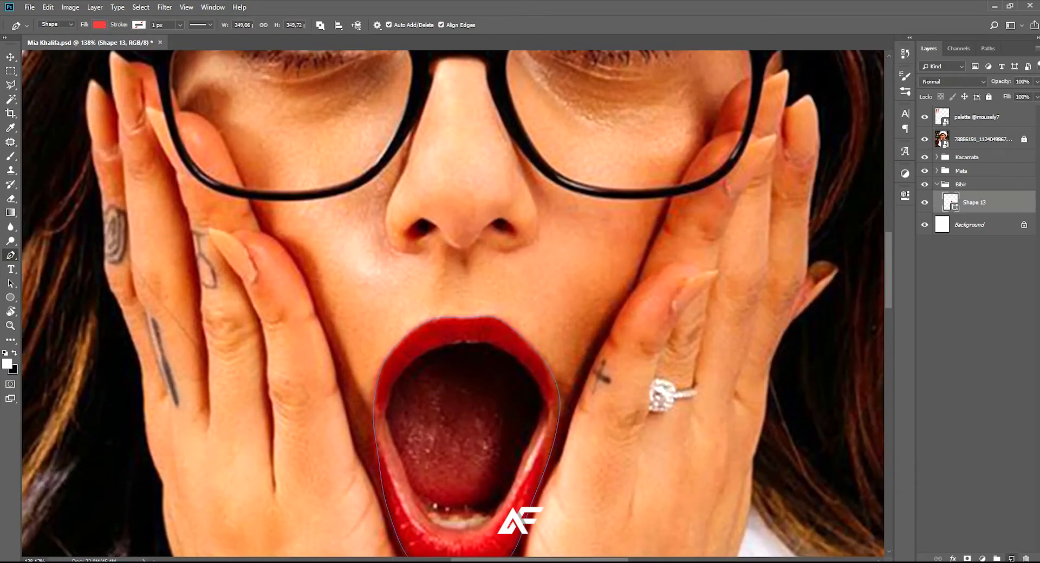
click(1010, 559)
alt+click(973, 213)
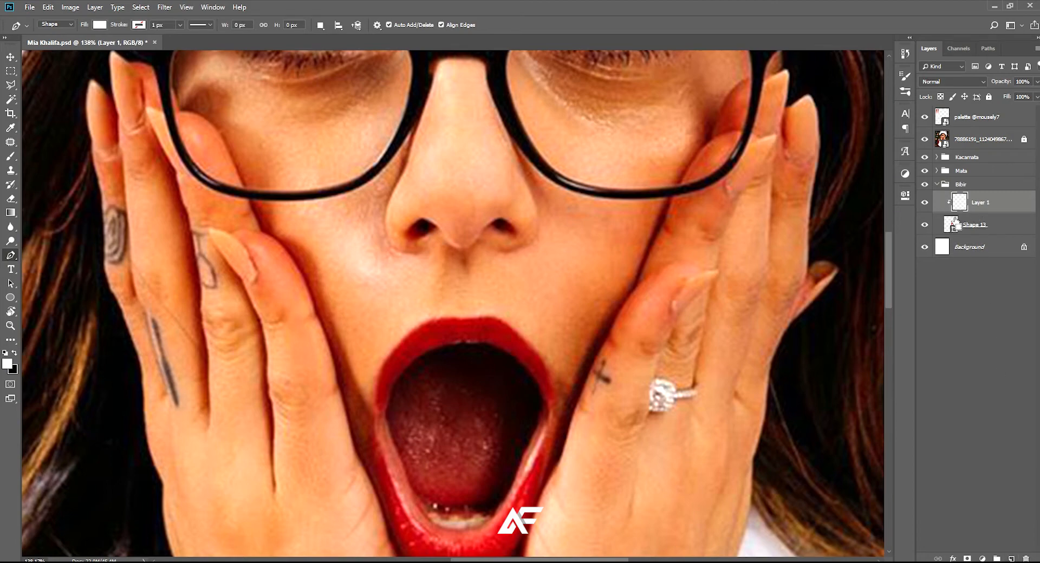
scroll(605, 303, down, 6)
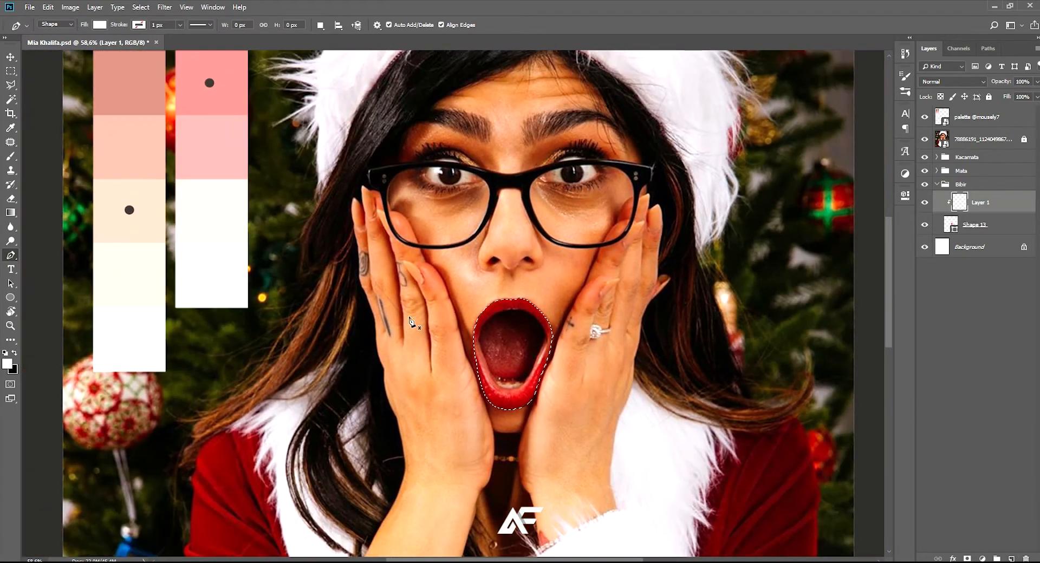
Pick dark brown as the fill colour and start tracing the inner mouth shadow upward from the left mouth corner
key(i)
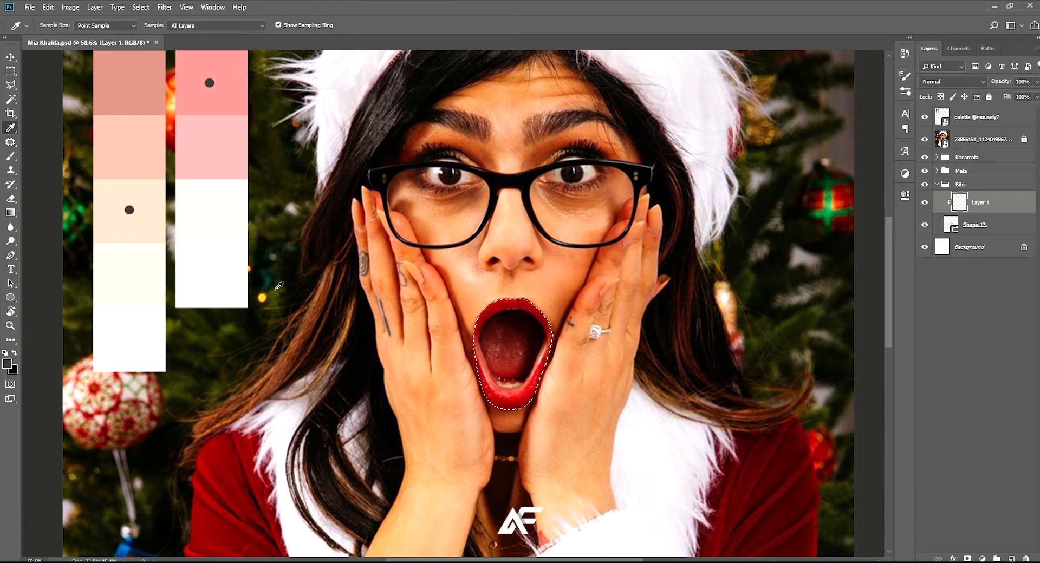
key(p)
scroll(482, 375, up, 8)
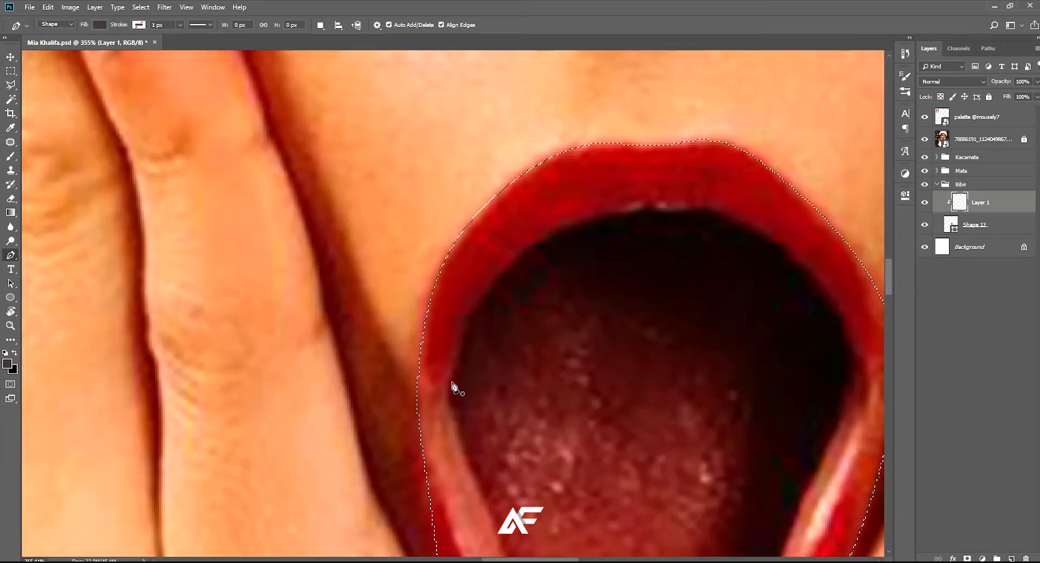
scroll(454, 385, up, 1)
click(424, 419)
scroll(437, 355, up, 3)
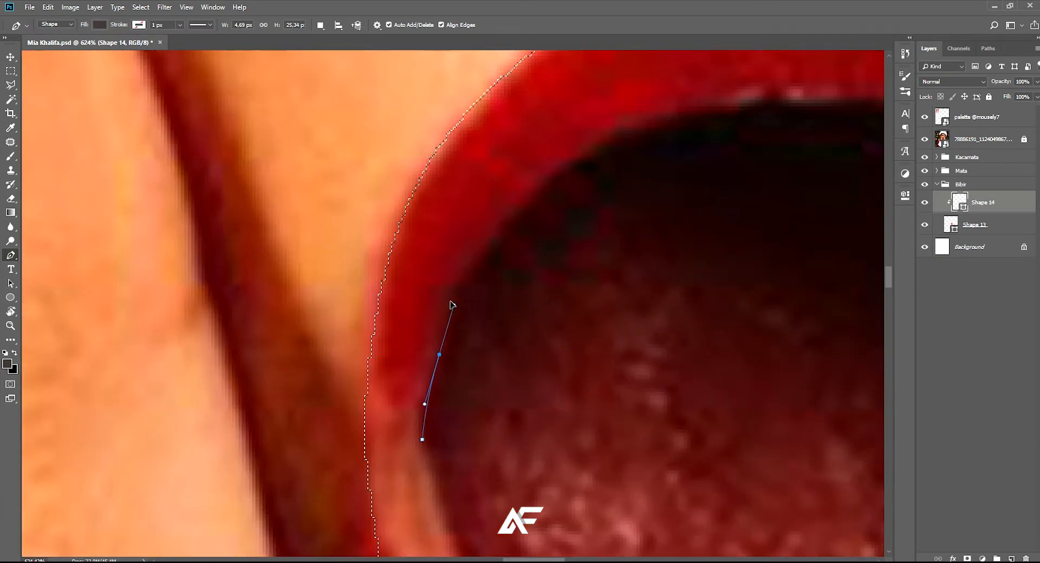
drag(459, 300, 472, 300)
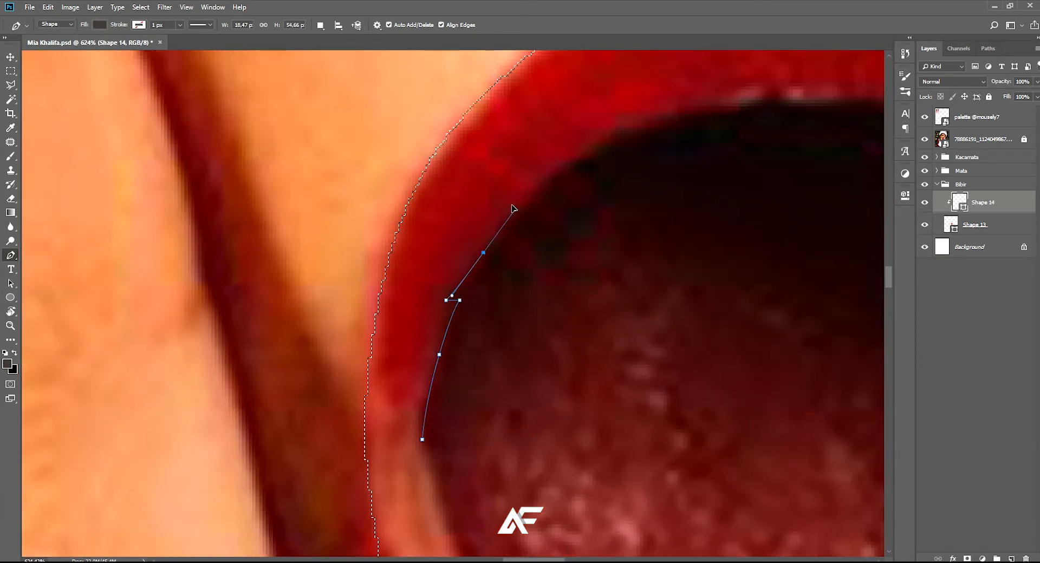
drag(518, 206, 519, 205)
drag(520, 206, 372, 340)
Continue the shadow path along the inner edge of the upper lip toward the right side
drag(571, 243, 625, 236)
scroll(475, 263, up, 3)
drag(489, 260, 565, 241)
drag(658, 230, 433, 276)
click(703, 220)
drag(509, 279, 589, 273)
scroll(604, 288, down, 3)
key(ctrl+z)
drag(667, 308, 701, 331)
Extend the shadow path down the inner edge of the upper lip to the right mouth corner
scroll(707, 350, down, 4)
drag(716, 382, 555, 143)
drag(644, 216, 655, 263)
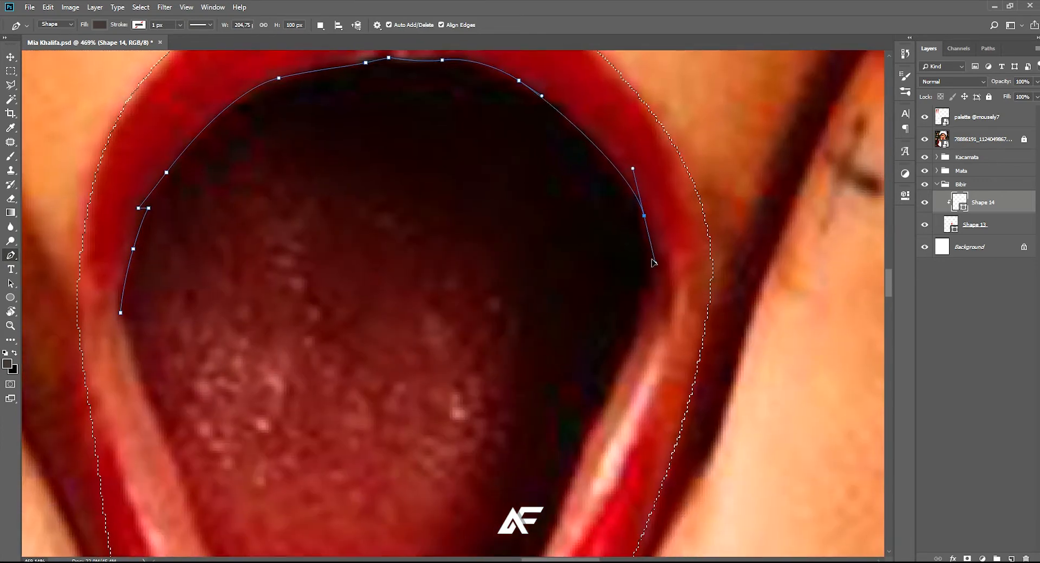
scroll(645, 290, up, 3)
click(651, 297)
click(639, 289)
scroll(625, 330, down, 1)
scroll(625, 331, down, 2)
Trace the shadow path down the lower lip's right inner edge and turn it inward above the lower teeth
drag(626, 351, 684, 198)
drag(640, 293, 633, 313)
key(ctrl+z)
drag(677, 217, 658, 253)
drag(624, 409, 681, 221)
drag(600, 280, 578, 280)
key(ctrl+z)
drag(625, 311, 512, 256)
alt+click(526, 256)
scroll(565, 254, down, 5)
Curve the shadow path back up the tongue's right side and across its top to a pointed notch at the upper left
drag(578, 242, 579, 345)
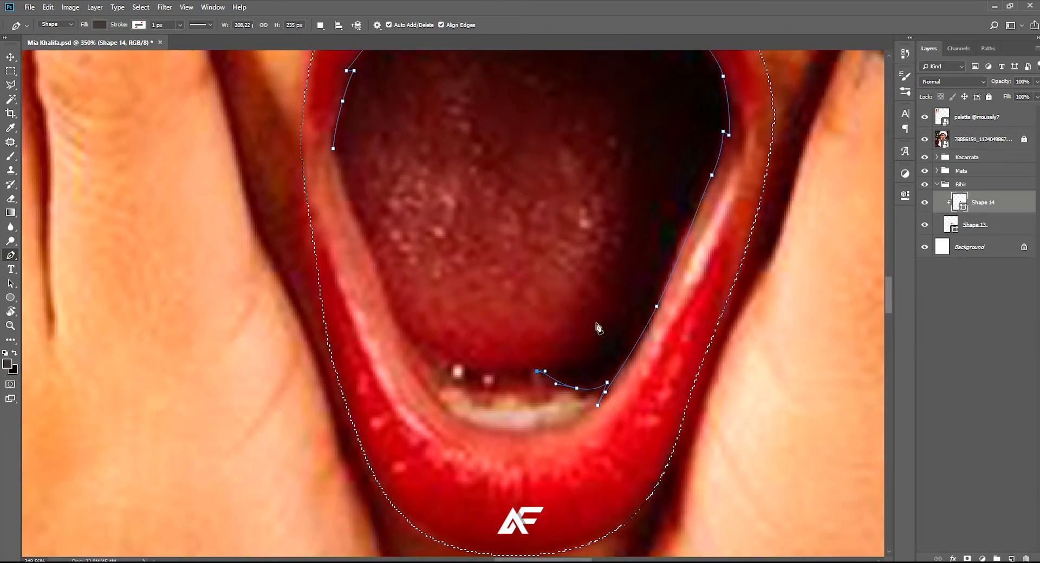
drag(630, 251, 657, 325)
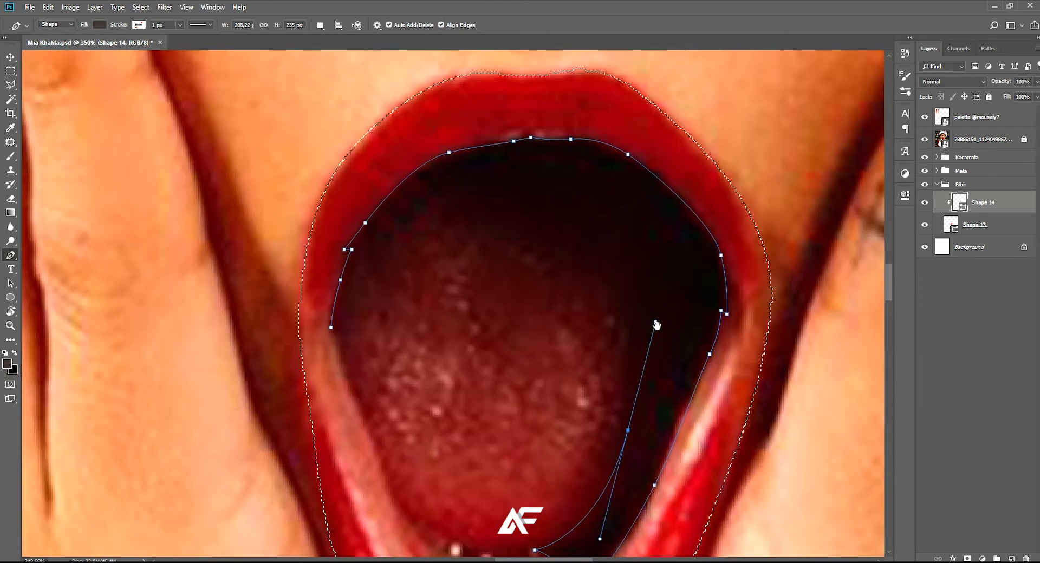
drag(576, 239, 511, 239)
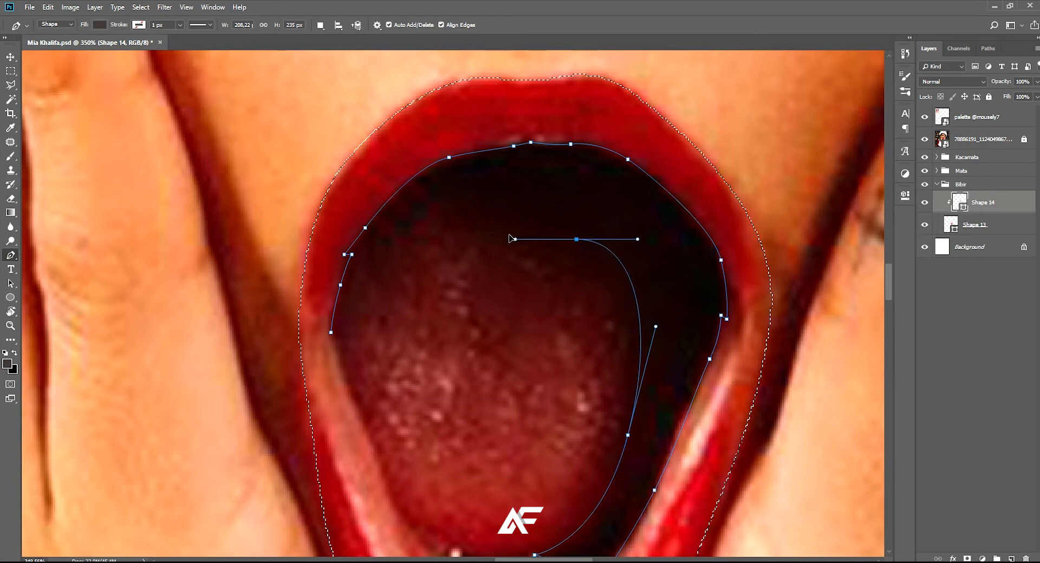
scroll(558, 282, up, 4)
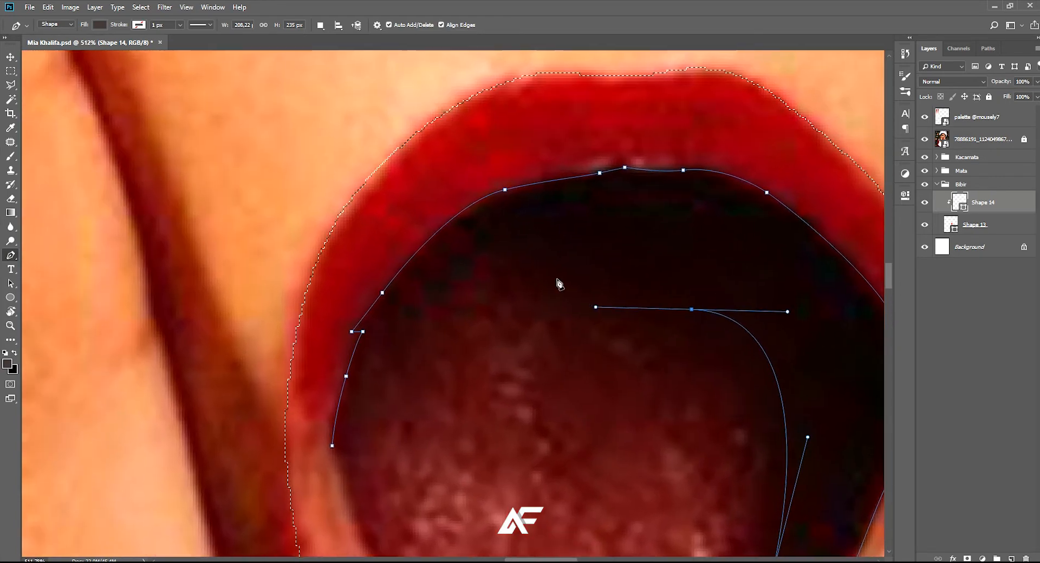
drag(535, 278, 487, 252)
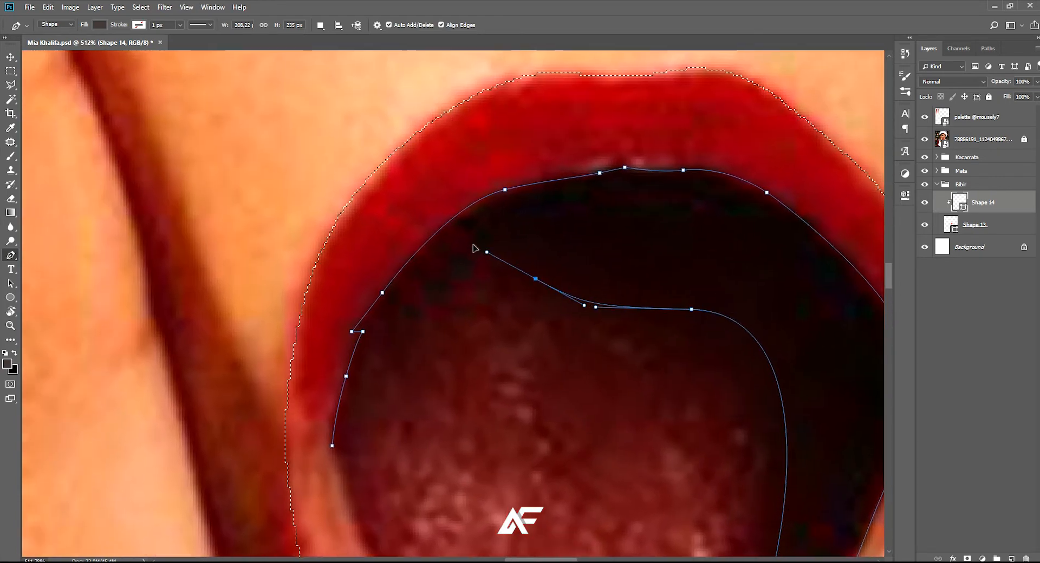
drag(452, 281, 509, 233)
alt+click(451, 281)
click(459, 248)
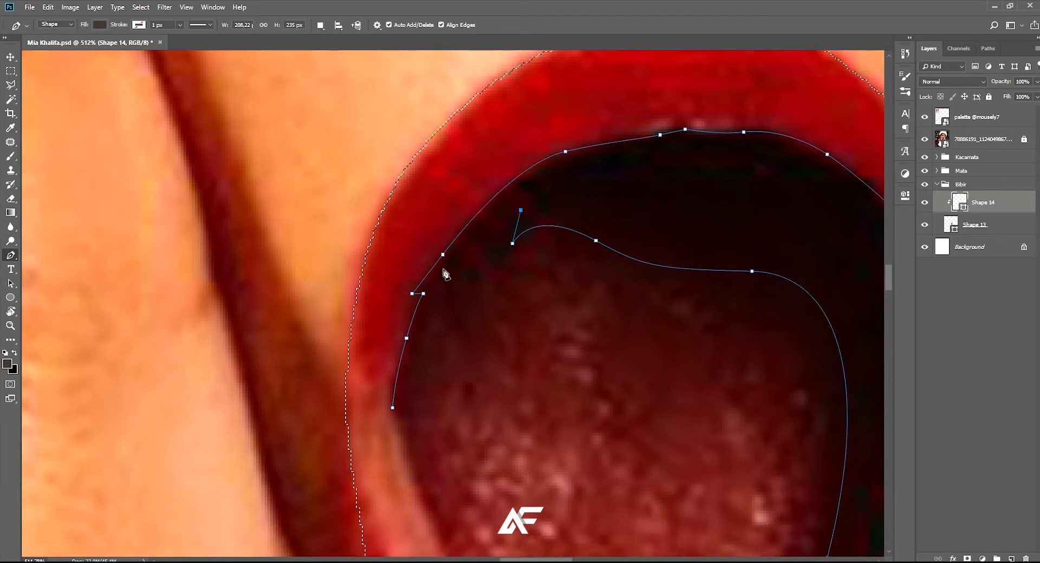
Bring the shadow path down the left inner lip and close it at its starting point in the mouth corner
drag(445, 263, 428, 281)
click(412, 367)
key(ctrl+z)
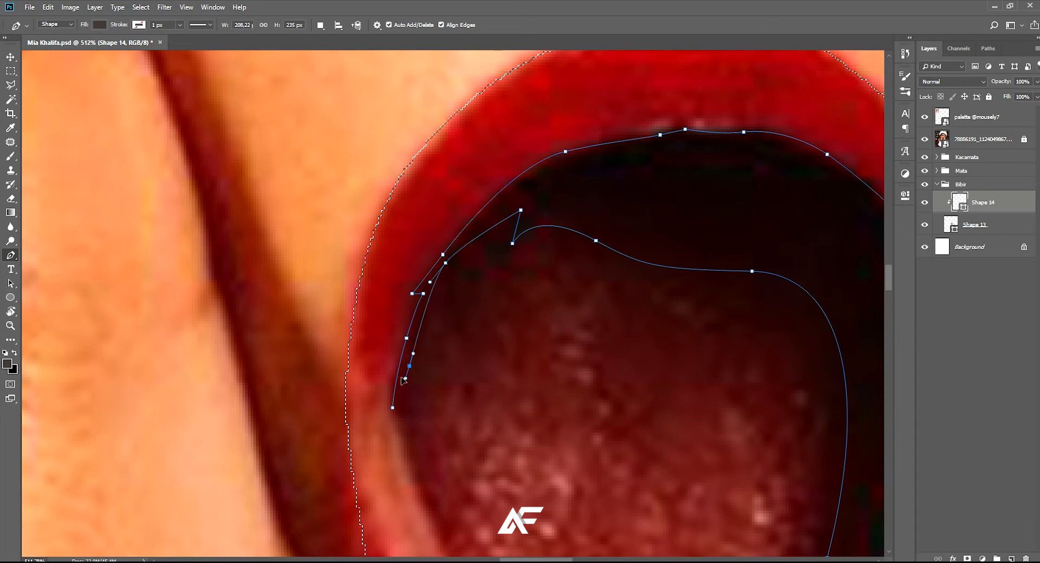
drag(393, 416, 395, 420)
scroll(410, 417, down, 1)
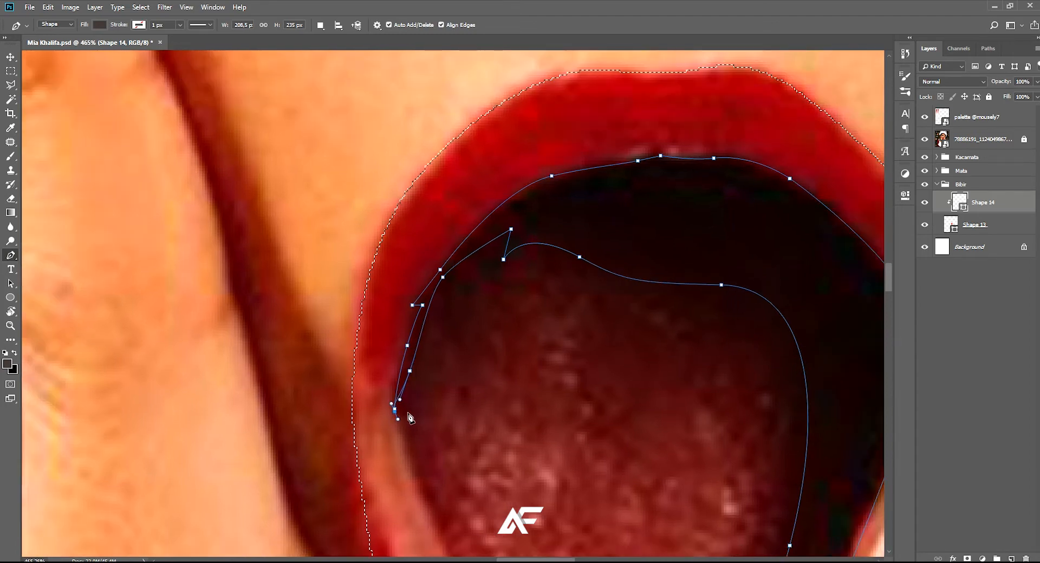
key(ctrl+z)
scroll(398, 416, up, 2)
scroll(392, 410, down, 6)
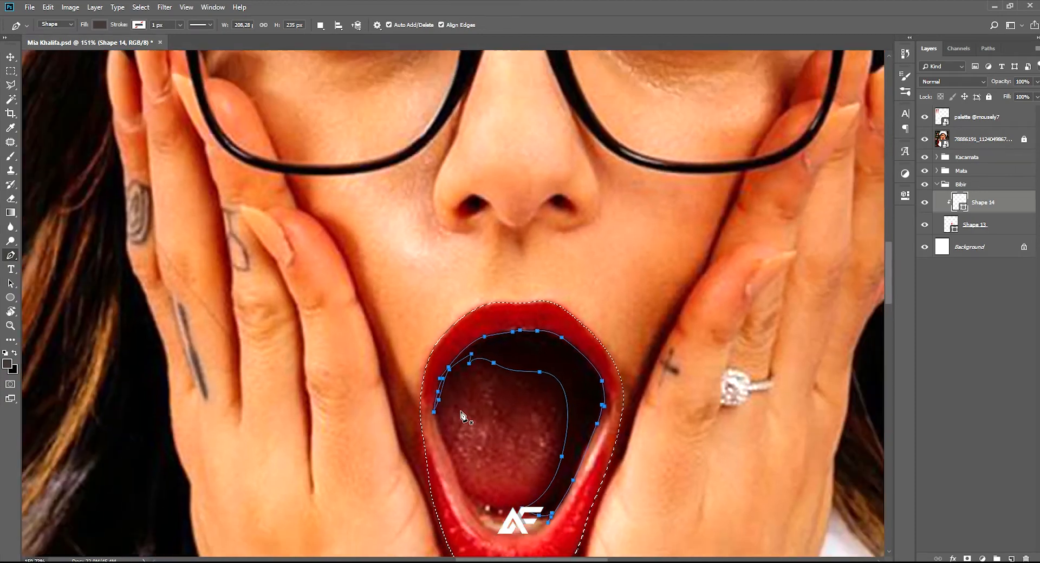
Hide the reference photo to check the dark mouth shadow against the red lip shape
drag(489, 412, 480, 380)
scroll(539, 466, down, 1)
scroll(539, 466, up, 2)
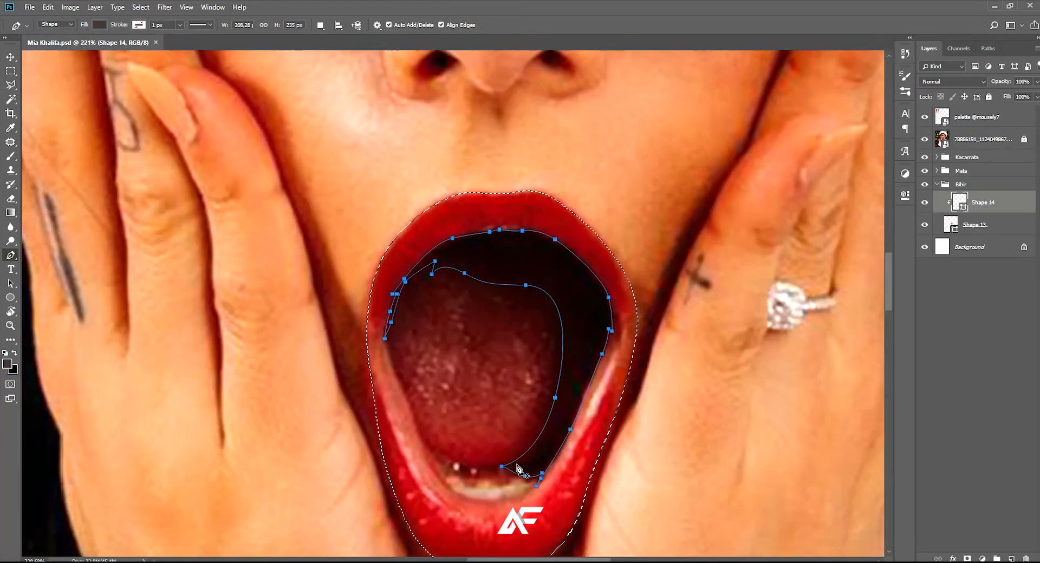
scroll(539, 463, down, 2)
drag(539, 461, 534, 437)
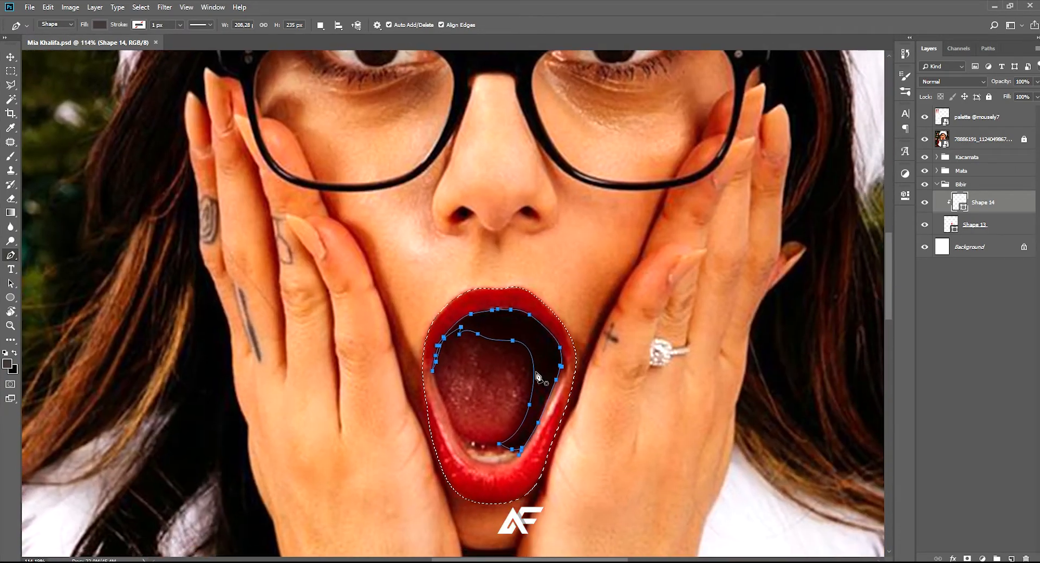
click(932, 140)
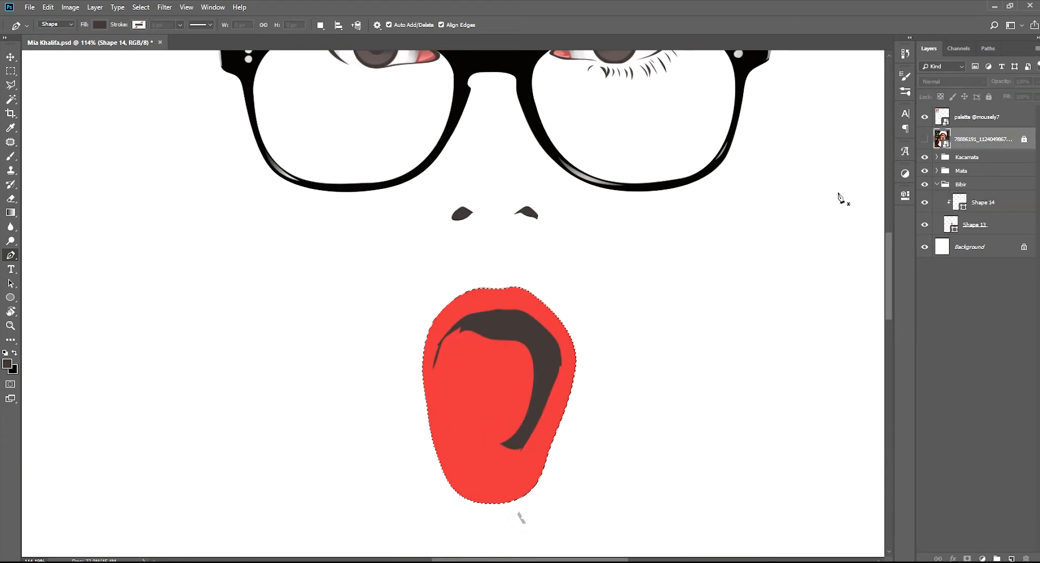
Add a new clipped layer directly above the red lip shape, beneath the dark shadow shape
click(984, 210)
click(977, 227)
click(982, 207)
click(974, 226)
click(988, 209)
click(983, 224)
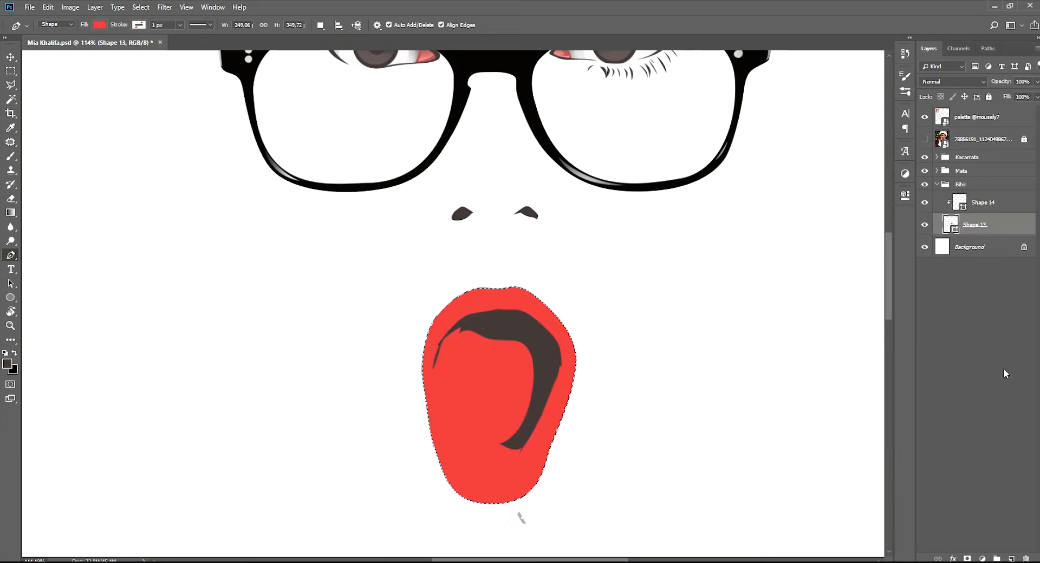
click(1011, 558)
scroll(525, 403, down, 3)
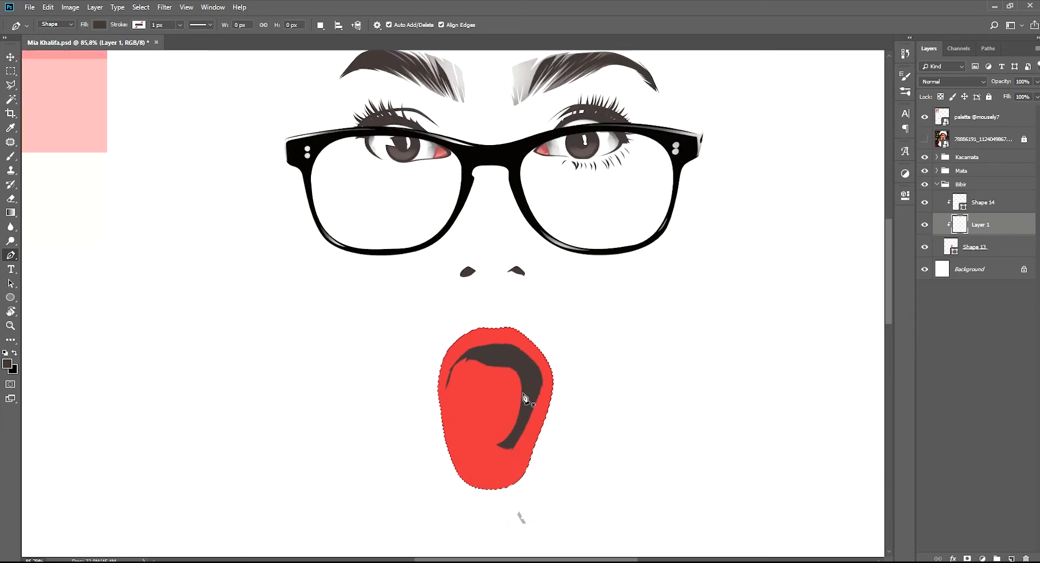
Choose a darker red as the drawing colour and show the reference photo again for tracing the mouth interior
scroll(524, 404, down, 1)
scroll(525, 403, up, 5)
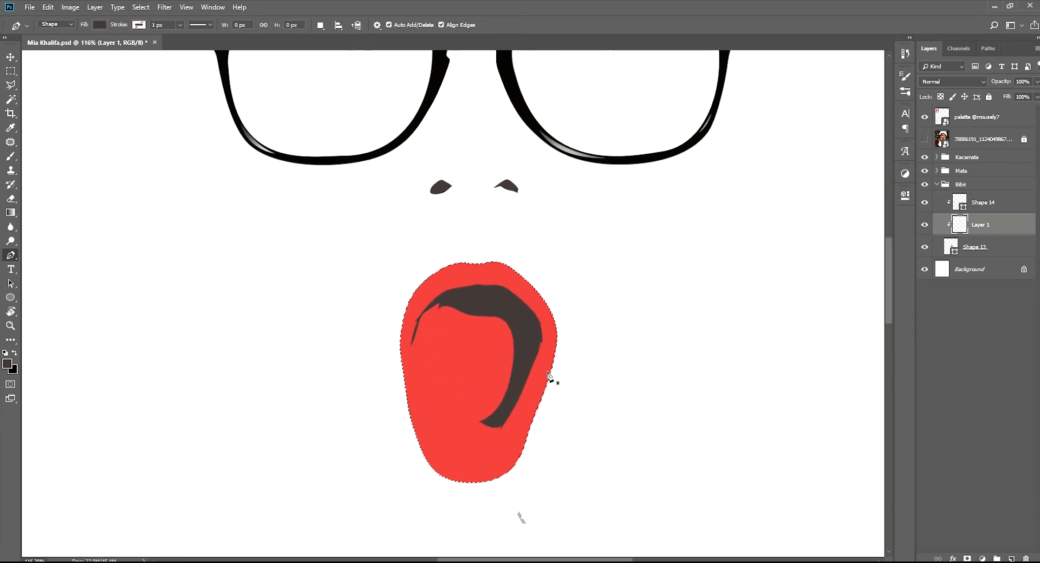
key(b)
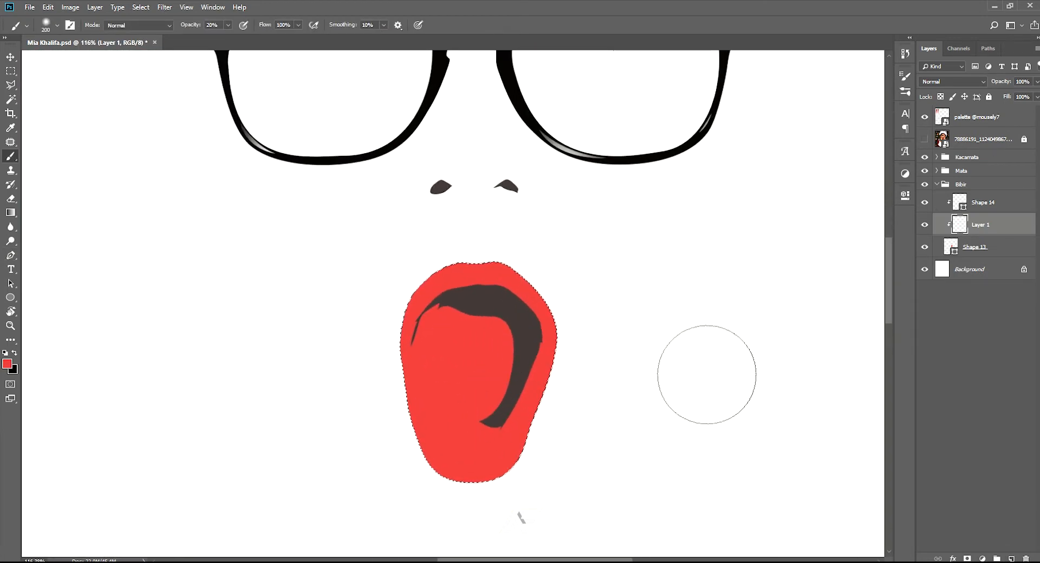
key(i)
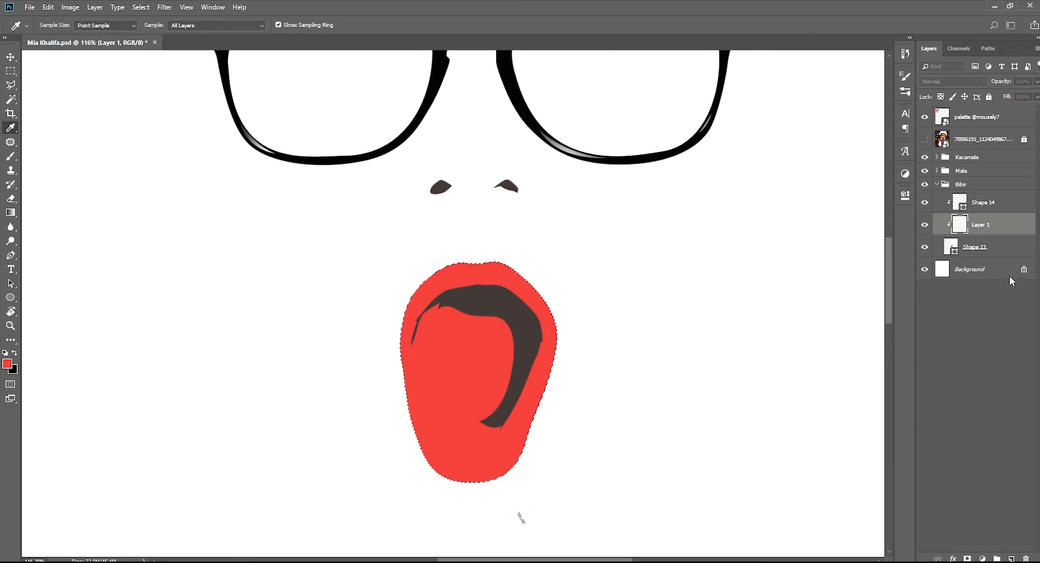
key(b)
click(924, 139)
scroll(546, 430, up, 3)
key(p)
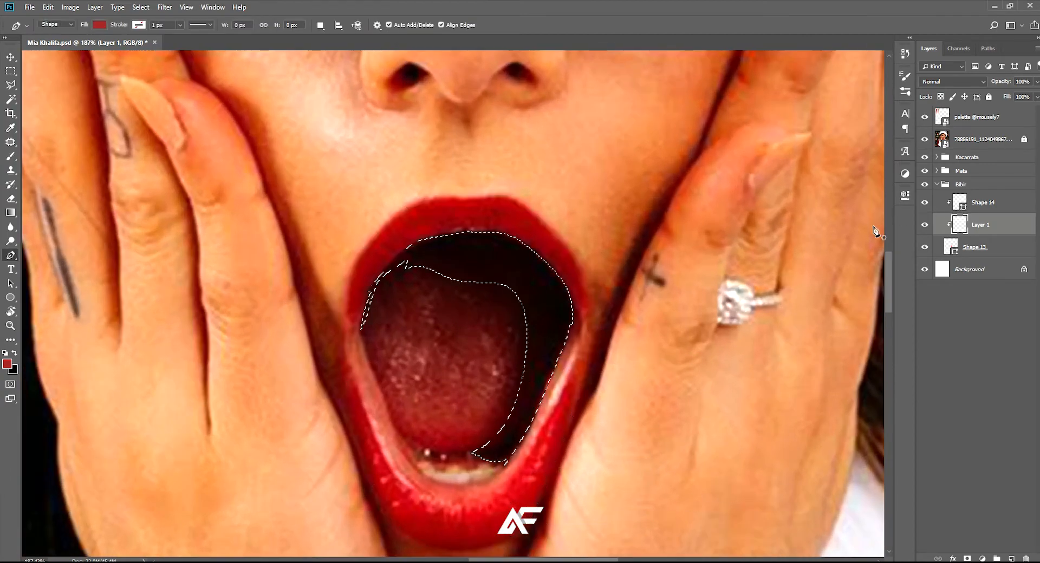
Start a dark red shape at the left mouth corner and trace down the left inner lip to the lower teeth
scroll(441, 340, up, 2)
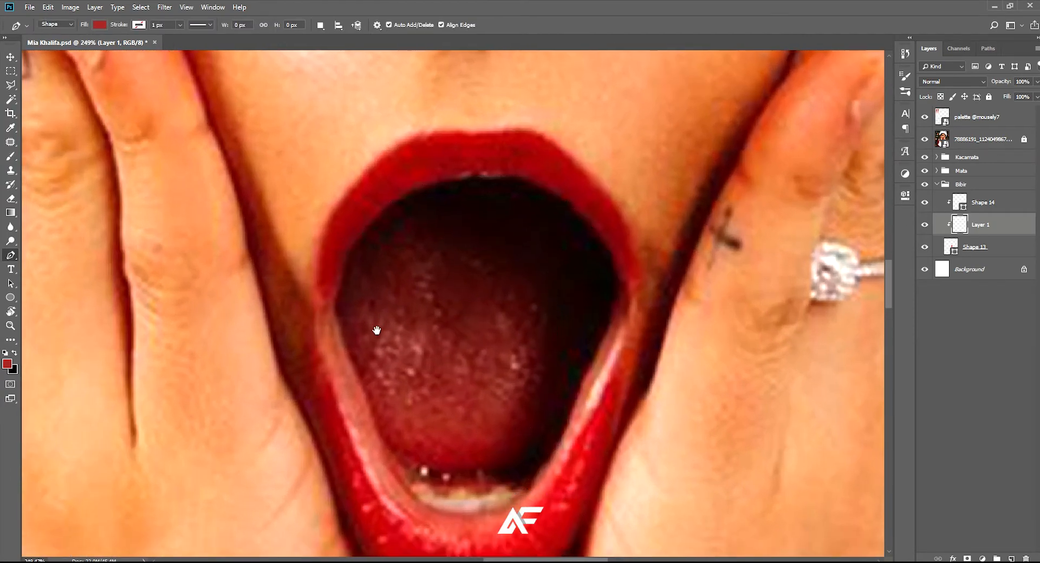
scroll(336, 341, up, 2)
click(331, 291)
scroll(336, 290, down, 1)
click(357, 358)
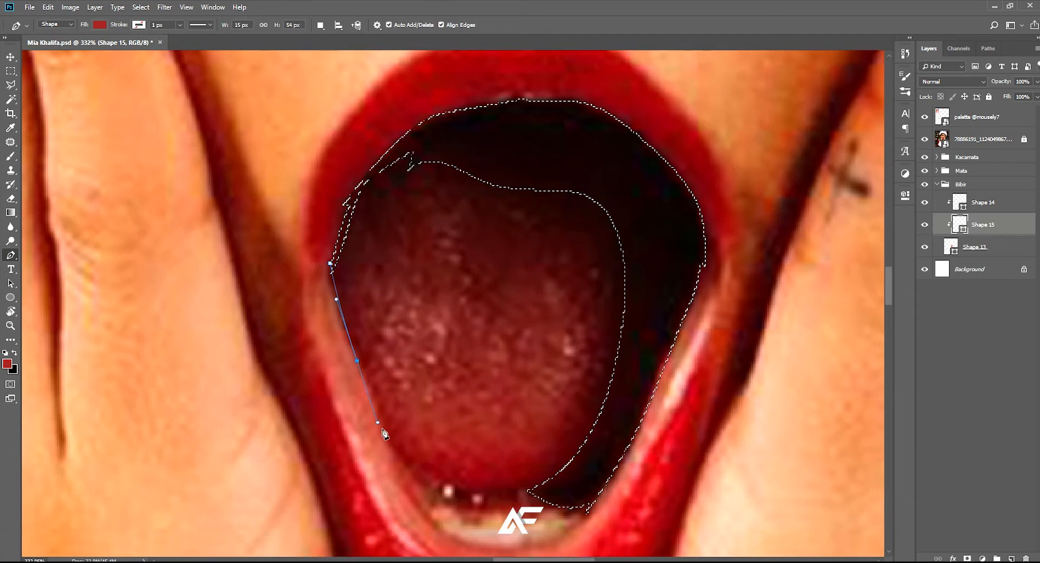
scroll(384, 433, up, 3)
drag(410, 435, 440, 460)
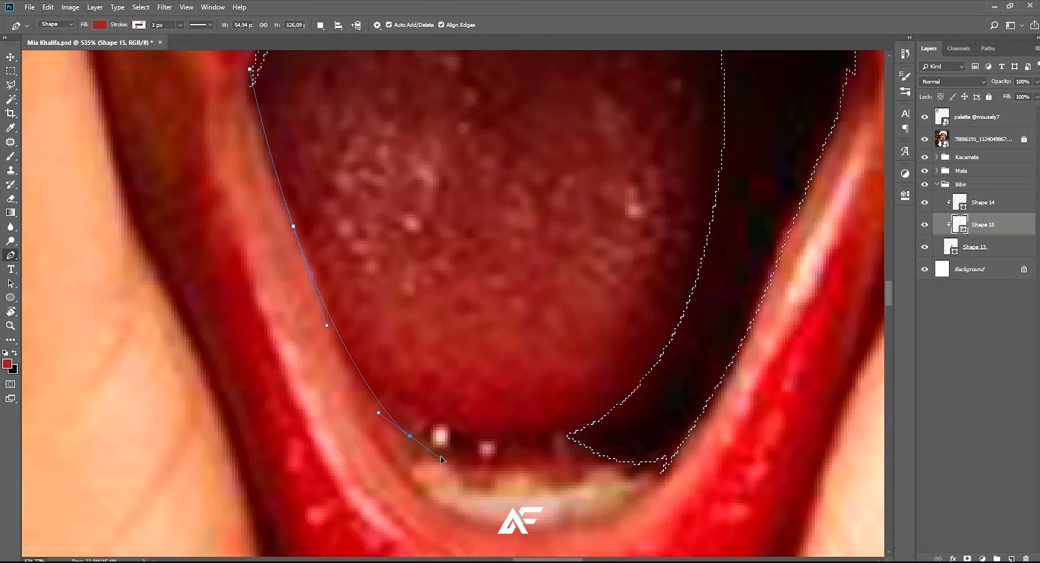
Trace the uneven upper edge of the lower teeth with short segments across to the mouth's lower right
click(459, 476)
click(467, 494)
click(490, 491)
click(515, 468)
click(540, 467)
click(564, 485)
click(584, 474)
click(599, 465)
click(625, 459)
click(636, 480)
click(657, 465)
drag(654, 481, 675, 434)
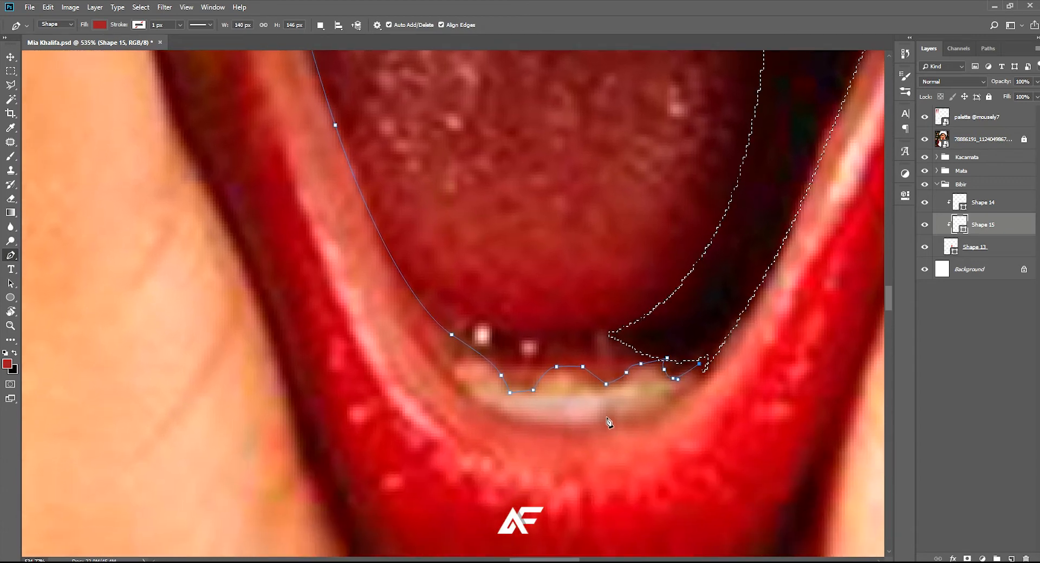
Curve the path back beneath the lower teeth, then return it as a thin line and up the right inner lip
drag(535, 430, 538, 430)
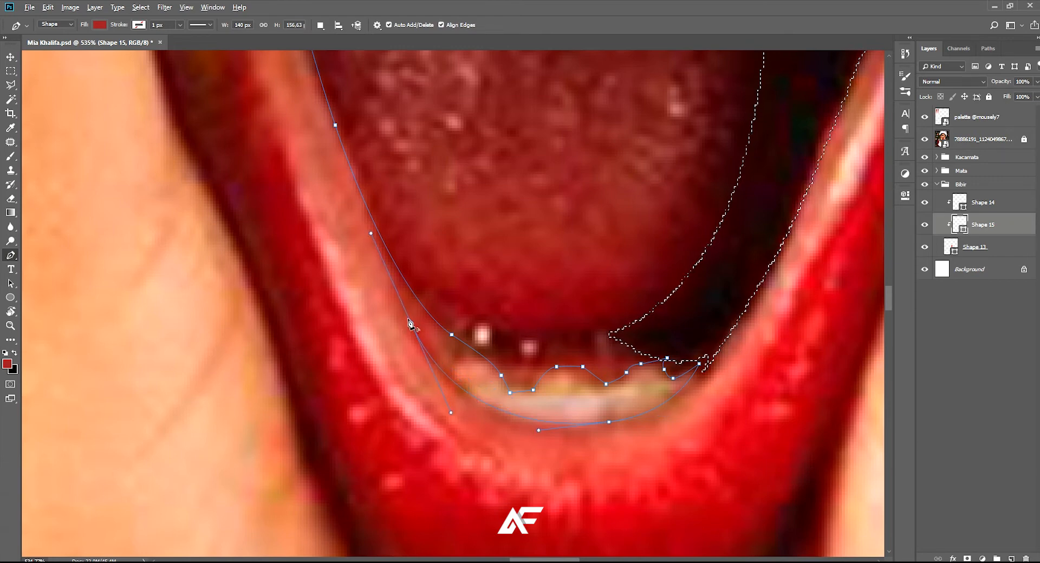
drag(523, 426, 542, 459)
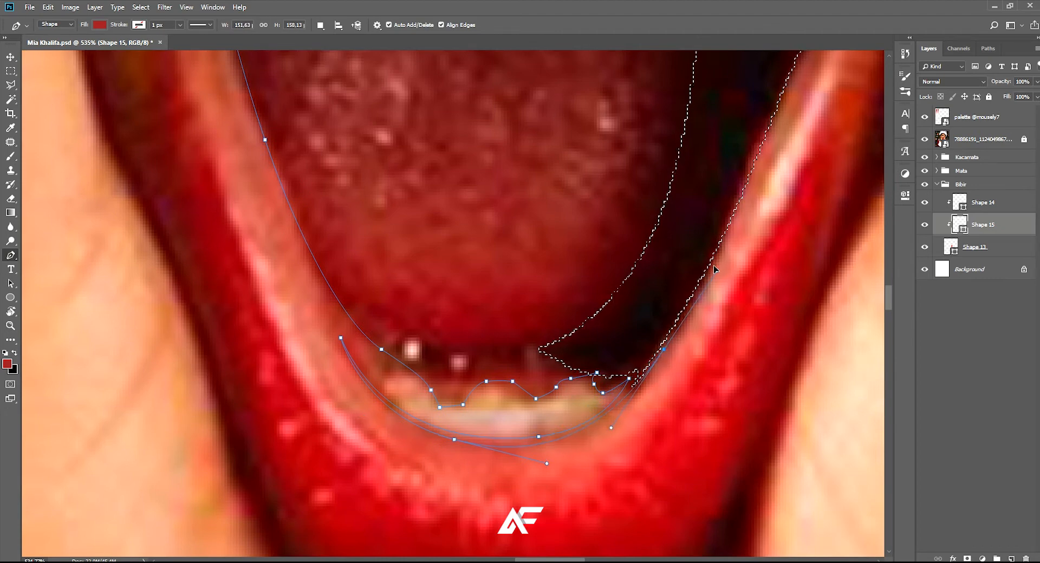
drag(720, 252, 644, 446)
scroll(720, 260, down, 3)
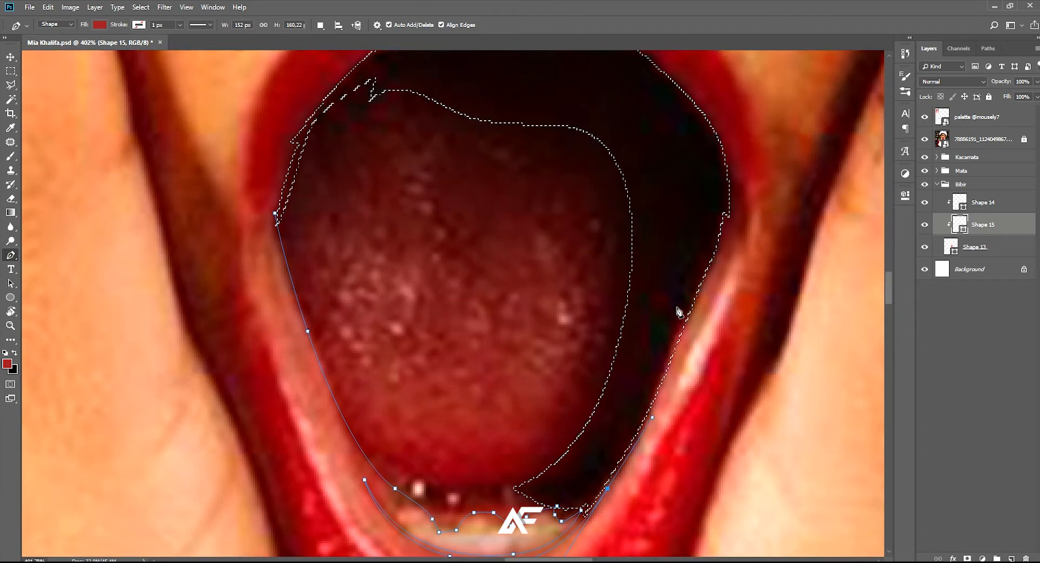
Continue the path up the right inner lip and form thin, pointed shadow tips at the right mouth corner
click(714, 261)
click(736, 213)
drag(689, 348, 664, 403)
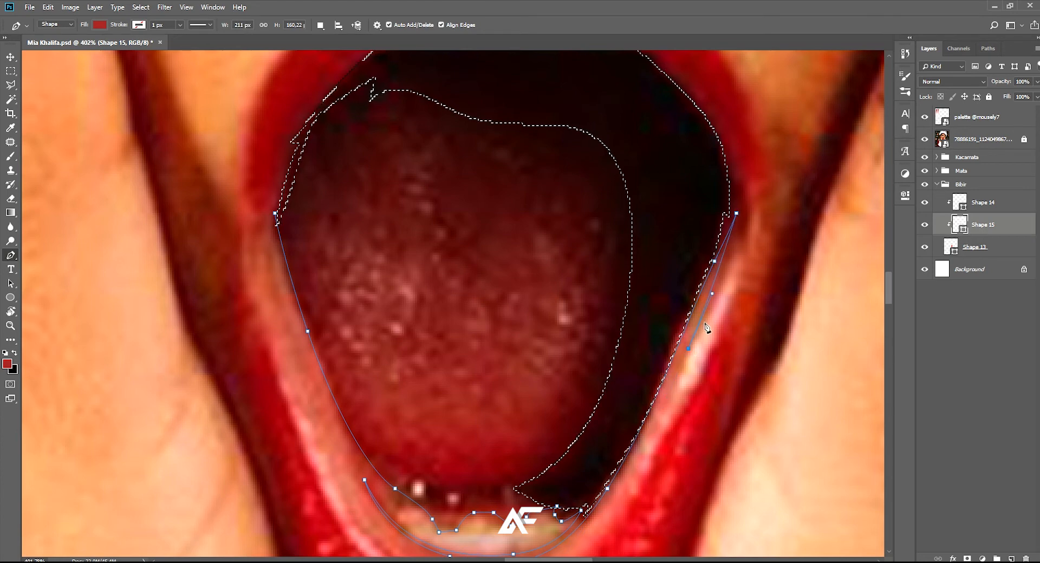
drag(704, 331, 658, 417)
scroll(681, 331, up, 3)
drag(690, 315, 691, 413)
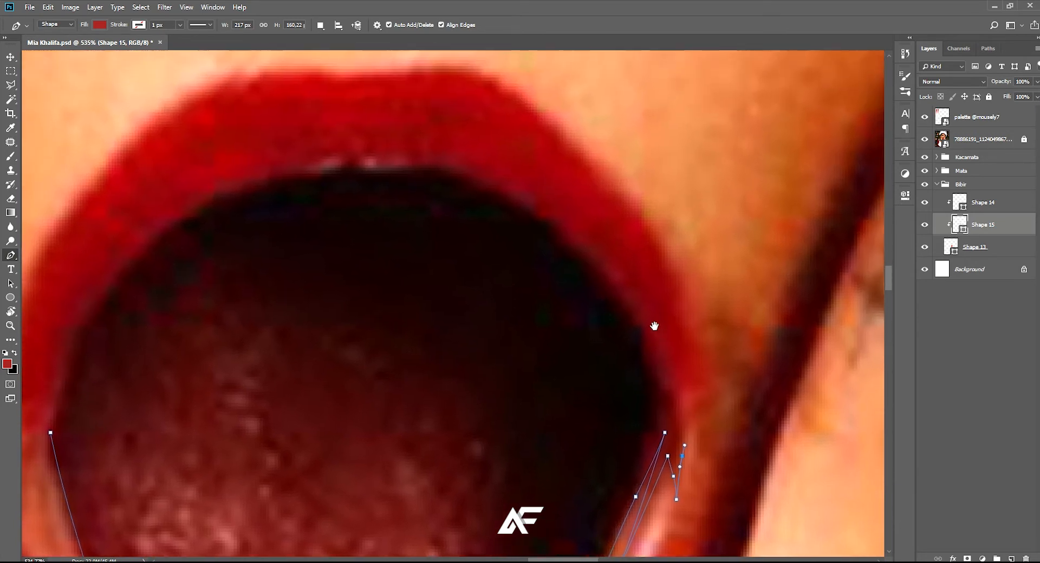
Carry the path over the upper inner lip, add a small notch at the upper left, close it and save the document
click(633, 322)
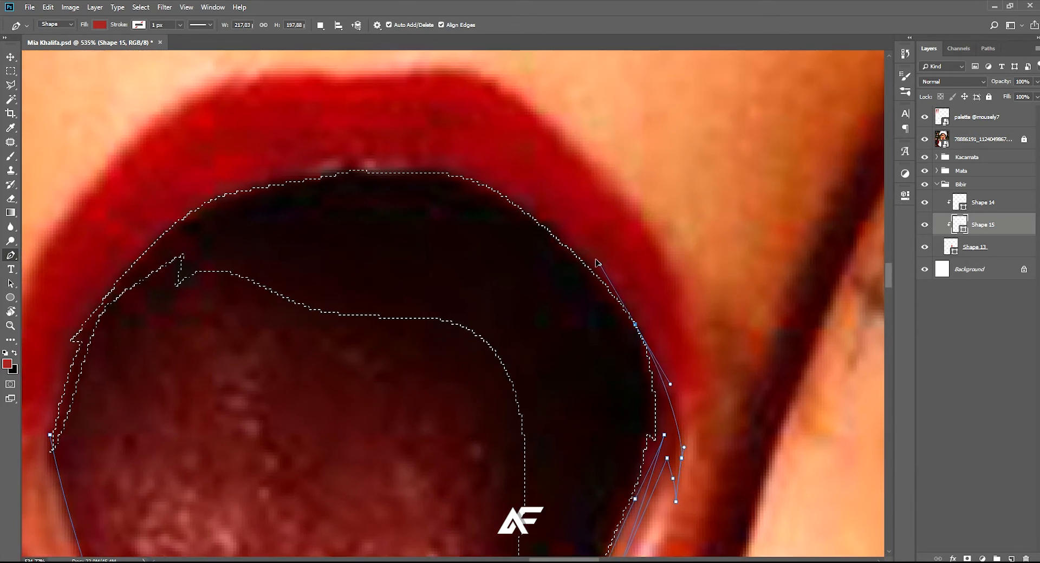
drag(578, 254, 640, 318)
mouse_move(495, 228)
mouse_down()
mouse_move(414, 220)
mouse_move(479, 223)
mouse_up()
drag(347, 264, 388, 211)
drag(321, 276, 302, 295)
click(315, 308)
click(291, 393)
scroll(360, 424, down, 5)
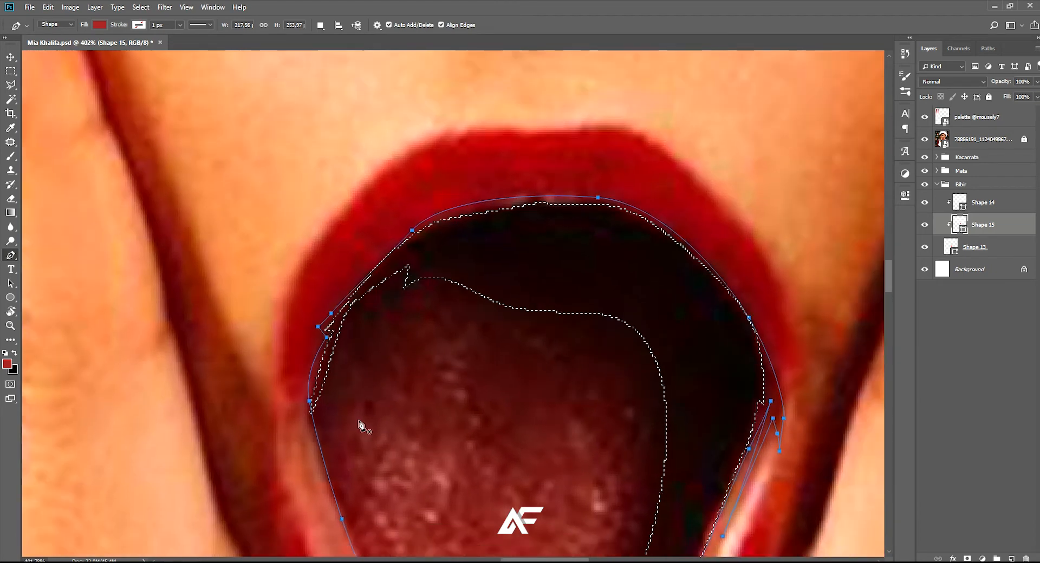
key(ctrl+s)
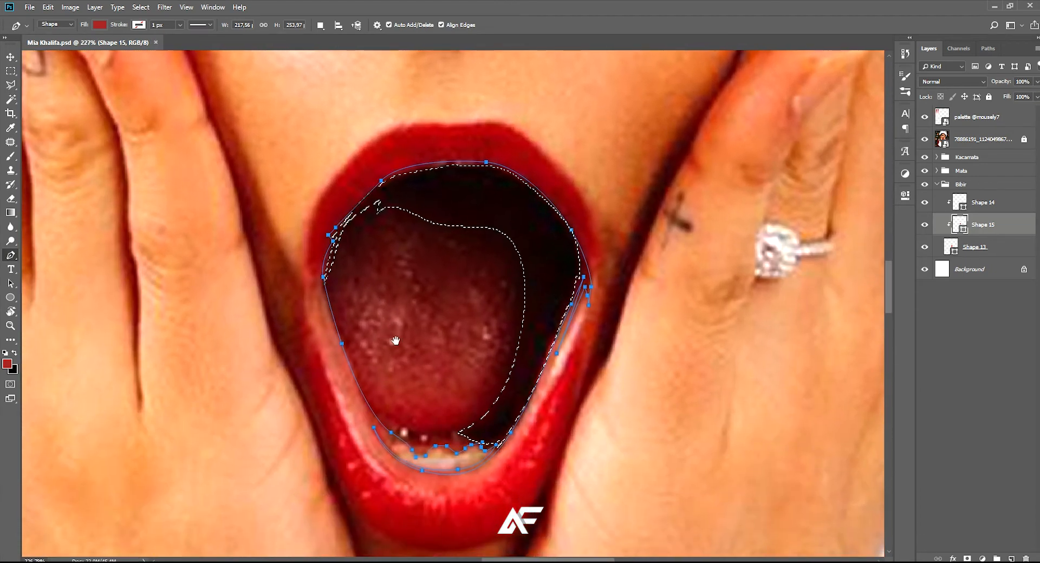
Start a tongue cut-out within the dark red shape, tracing down the tongue's left side and along its lower edge
drag(394, 338, 385, 347)
scroll(385, 348, up, 3)
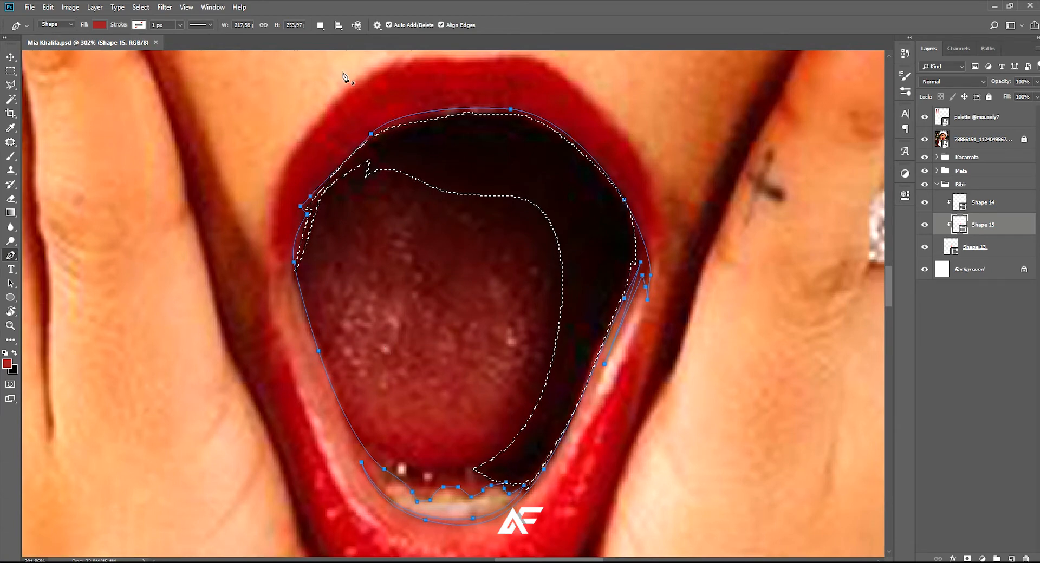
drag(357, 239, 353, 224)
scroll(315, 286, up, 3)
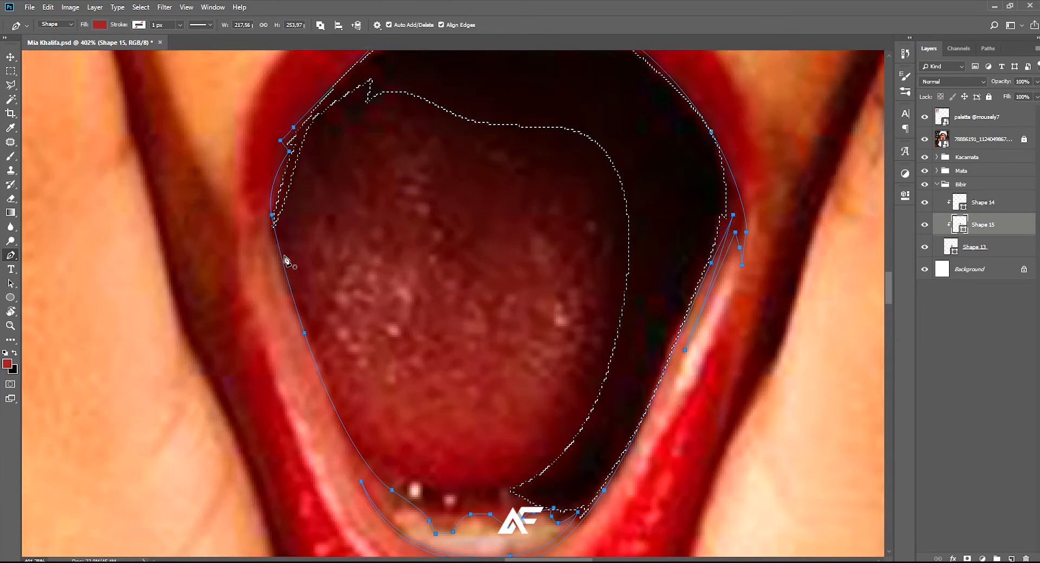
click(288, 256)
drag(301, 286, 284, 247)
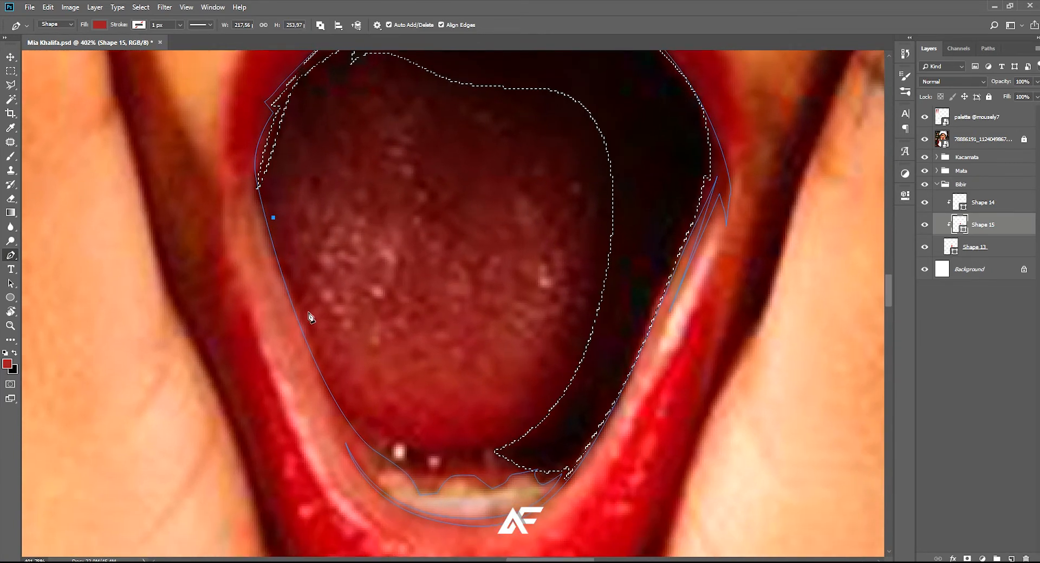
scroll(318, 341, up, 1)
drag(327, 369, 336, 396)
drag(349, 429, 341, 421)
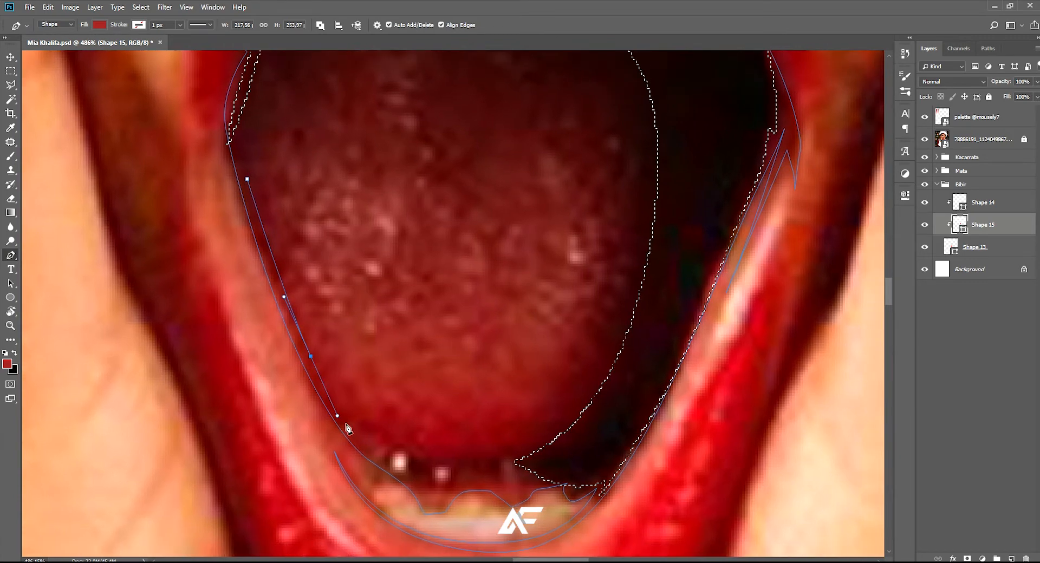
drag(413, 446, 449, 454)
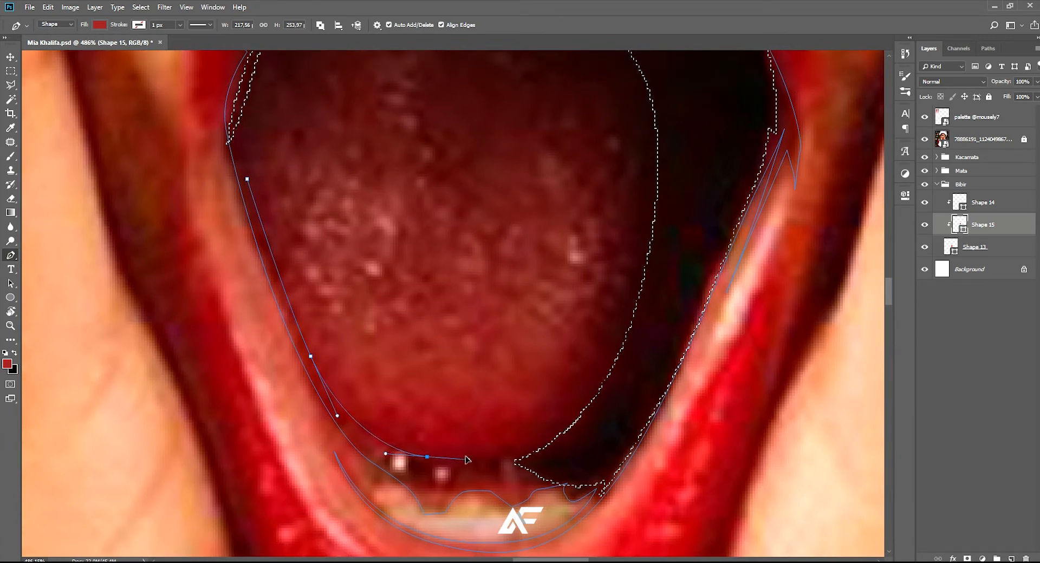
Curve the cut-out path up the tongue's right side and over its right lobe into the centre groove
drag(547, 405, 530, 420)
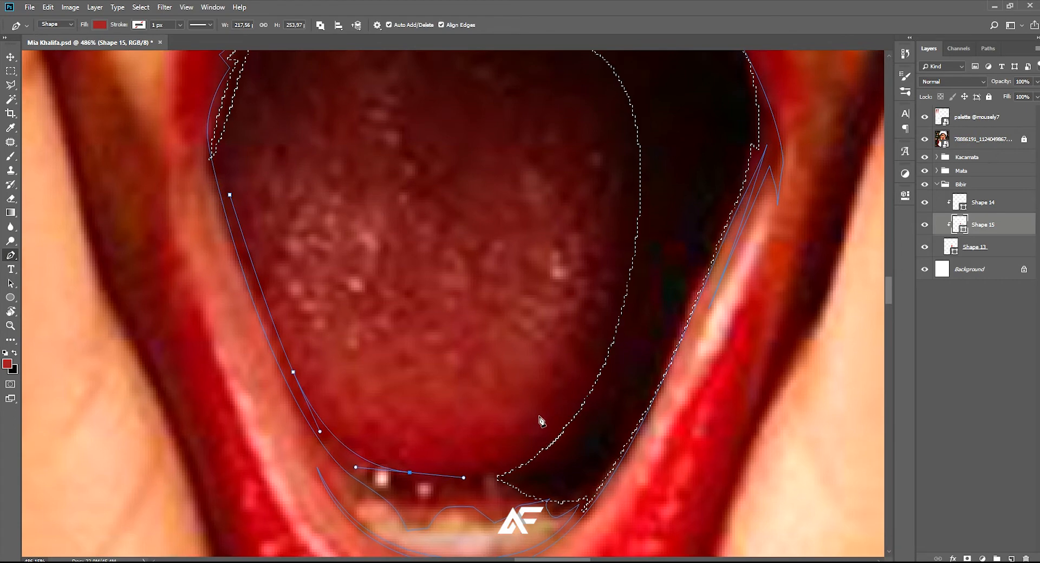
drag(563, 359, 618, 365)
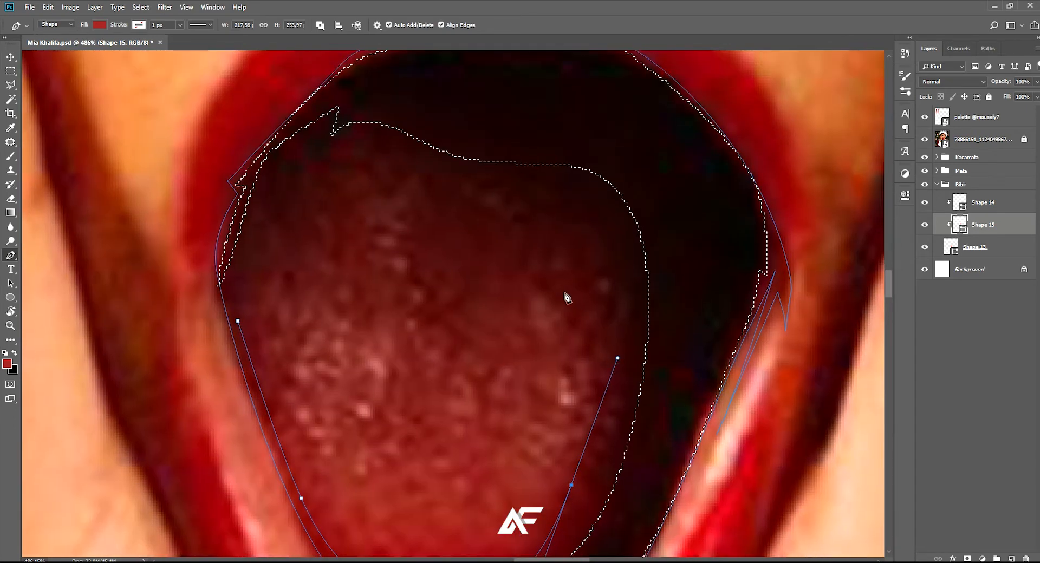
drag(550, 268, 503, 260)
drag(460, 307, 459, 353)
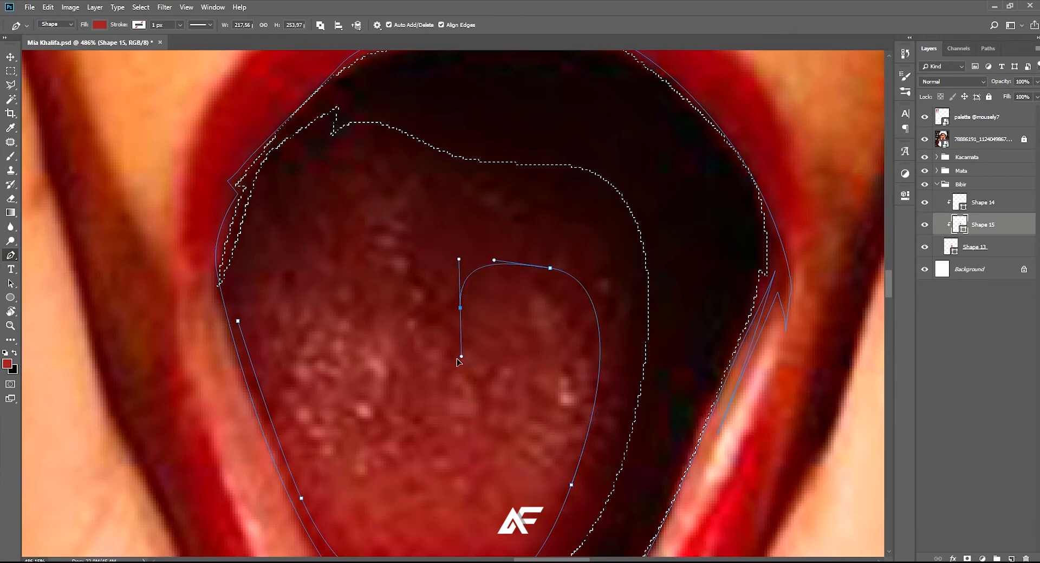
Form the pointed centre groove, close the cut-out over the tongue's left lobe and save the document
click(458, 379)
click(436, 313)
drag(413, 245, 416, 208)
click(417, 186)
drag(346, 234, 302, 249)
drag(238, 320, 246, 367)
scroll(260, 378, down, 6)
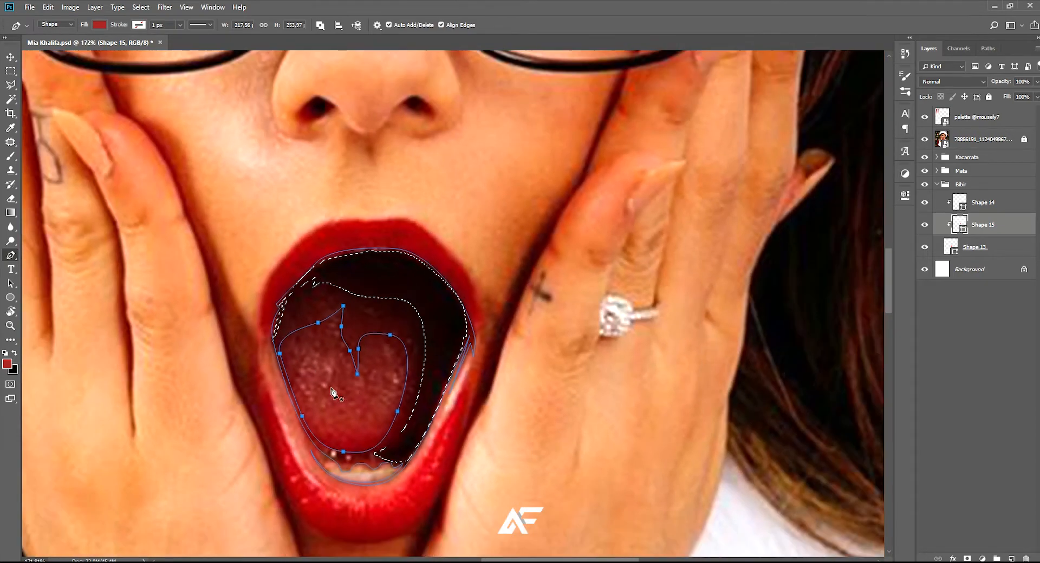
key(ctrl+s)
Hide the reference photo to check the dark red mouth shape and its tongue cut-out
scroll(365, 423, up, 3)
scroll(375, 423, down, 4)
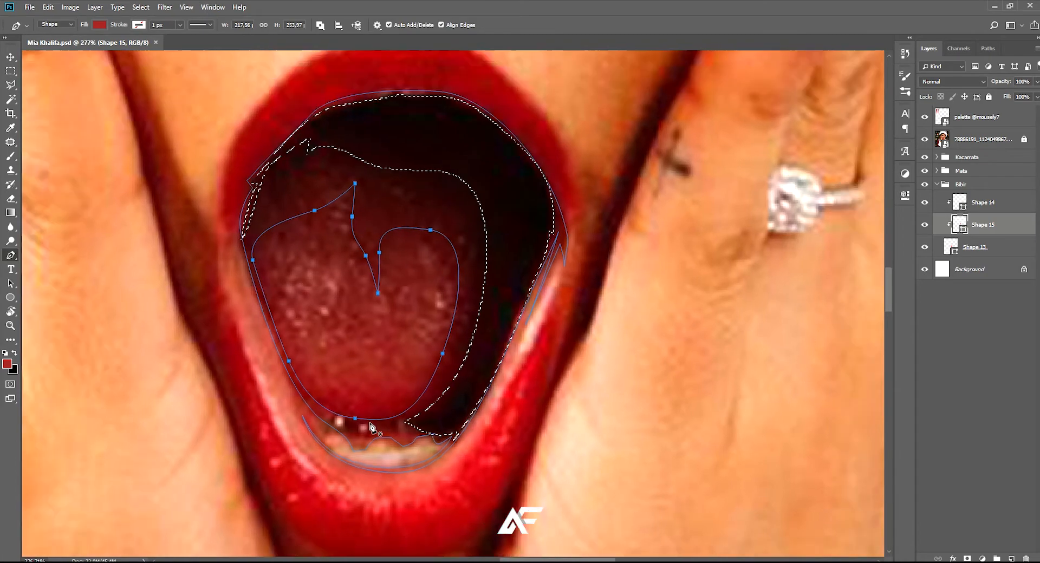
scroll(378, 426, down, 4)
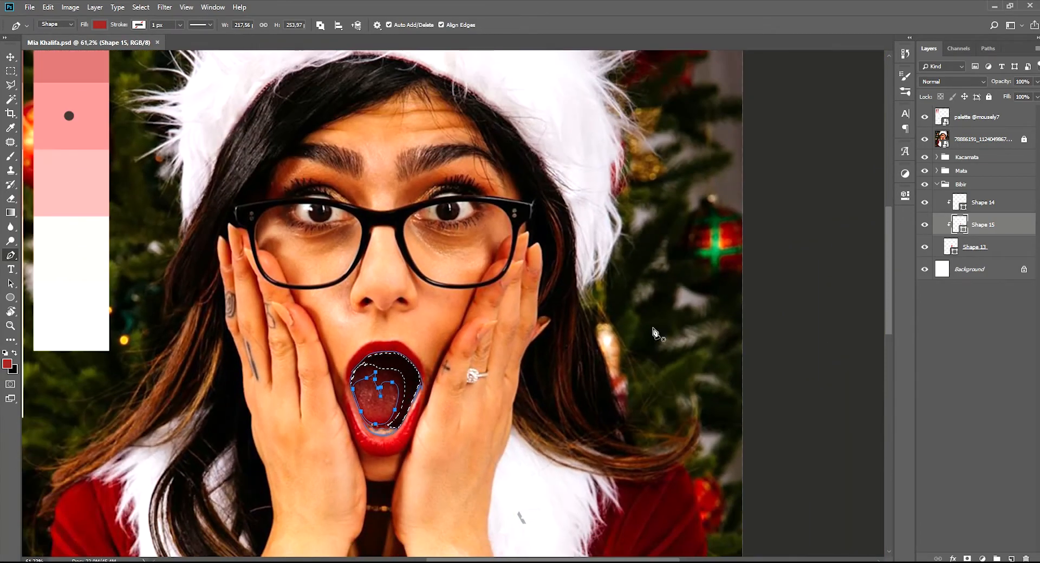
click(925, 141)
click(980, 139)
scroll(401, 381, down, 2)
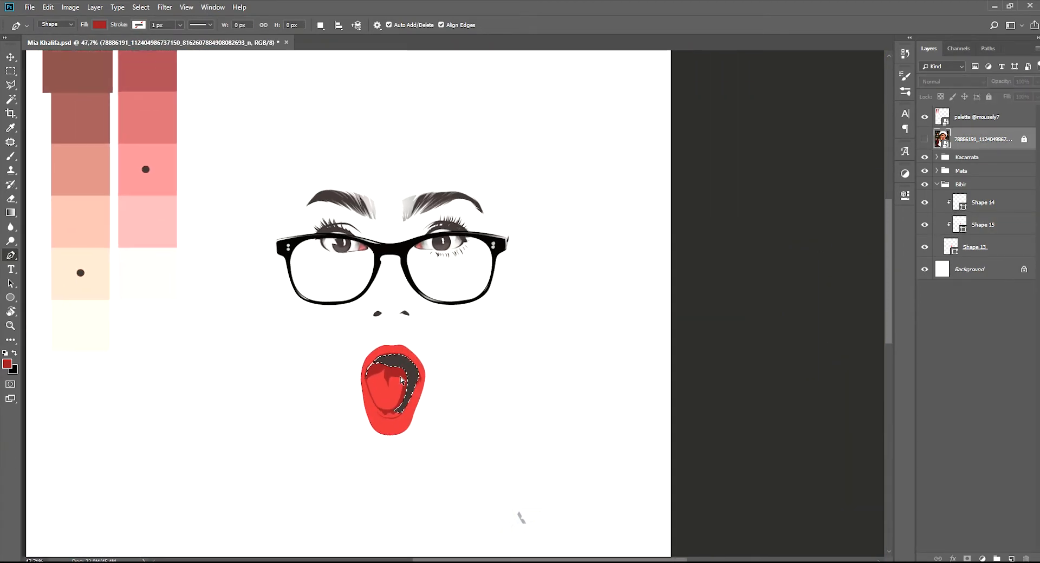
scroll(399, 389, up, 3)
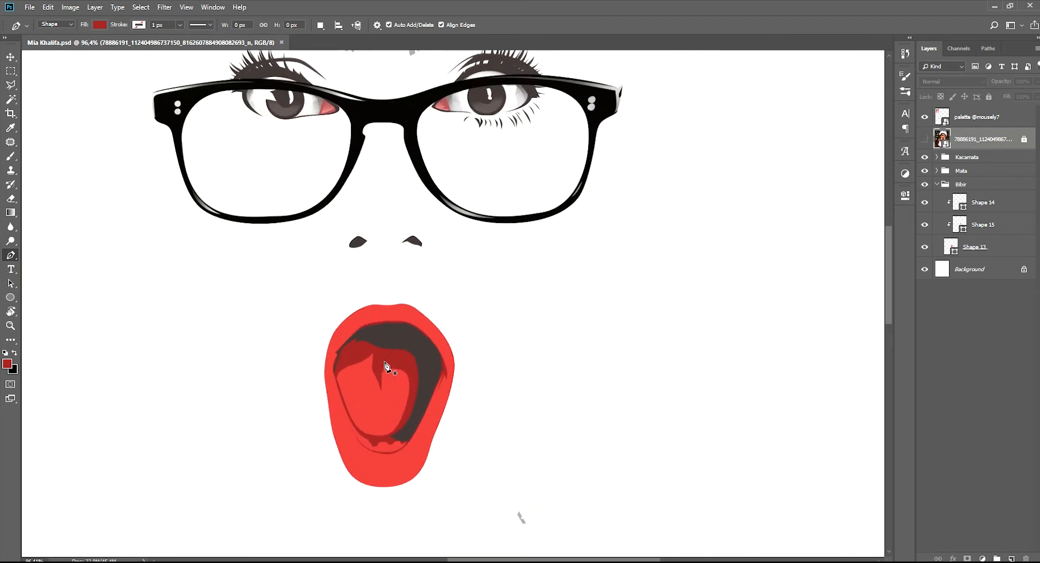
Change the fill of the mouth interior shape to a deeper, darker red
click(955, 206)
click(960, 221)
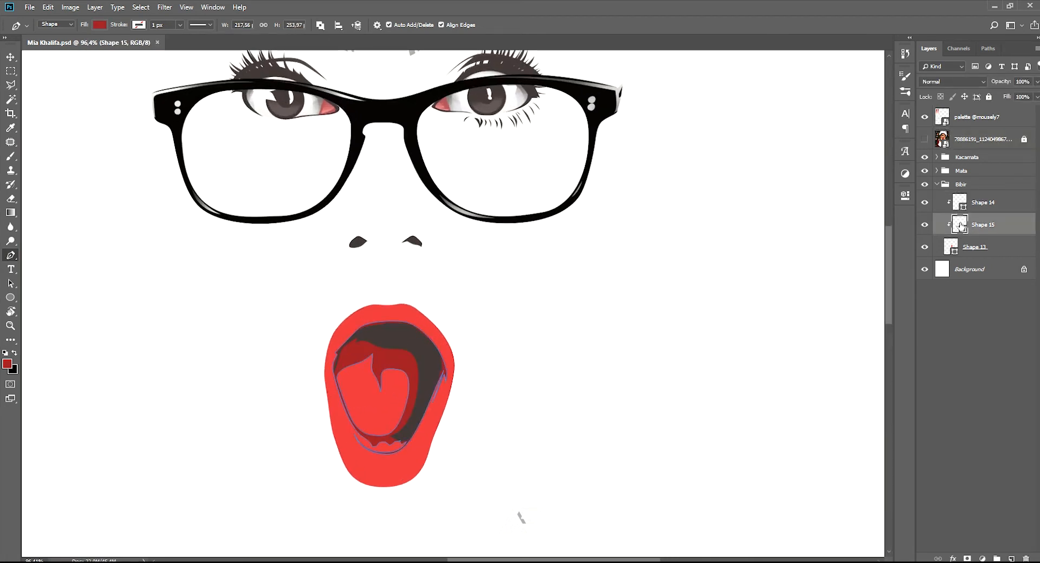
key(i)
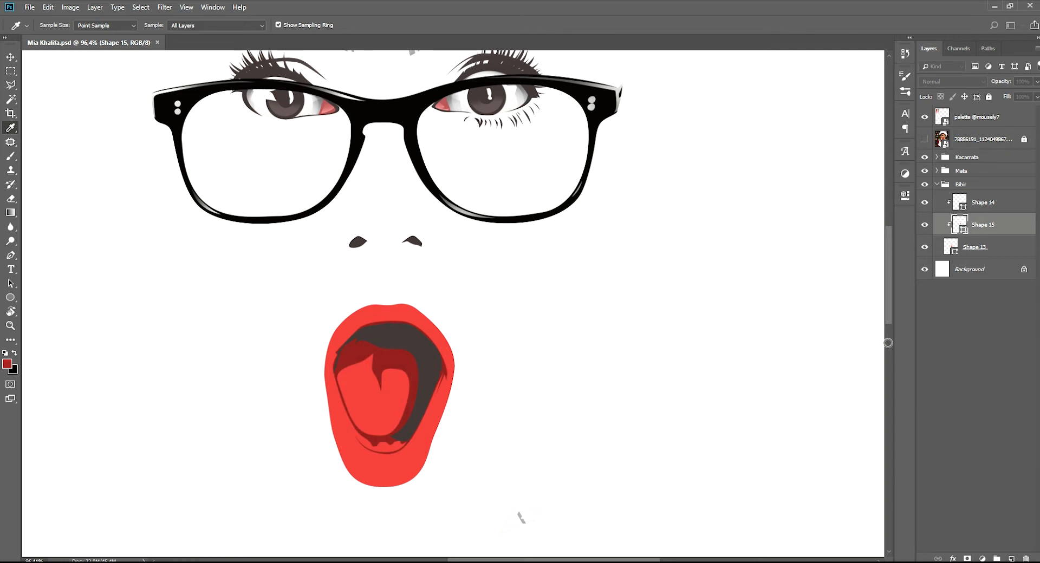
key(p)
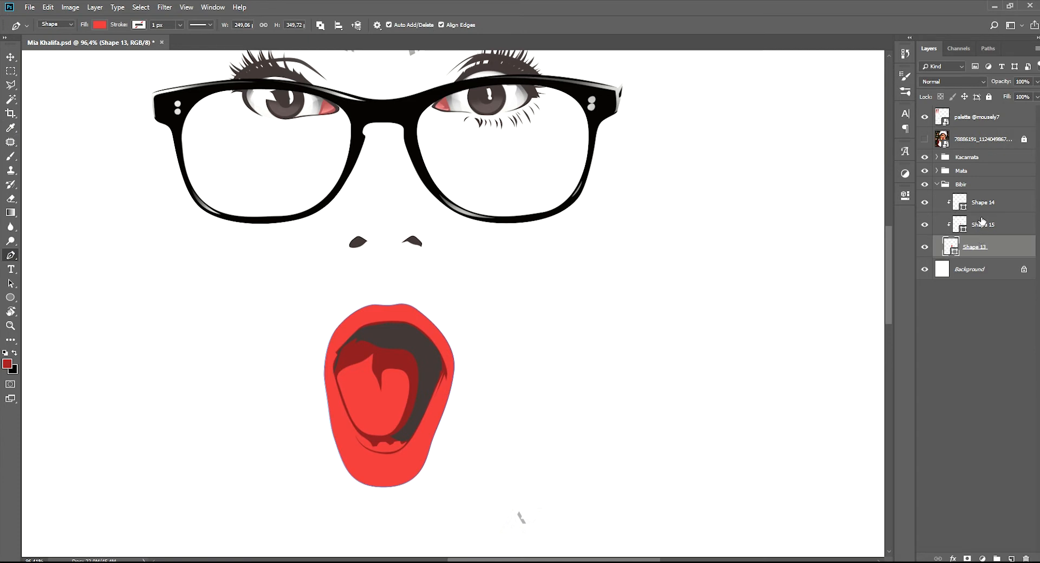
Add a new clipped layer between the red lip shape and the dark red mouth shape, ready for pen drawing
click(980, 246)
click(1010, 559)
scroll(401, 430, up, 5)
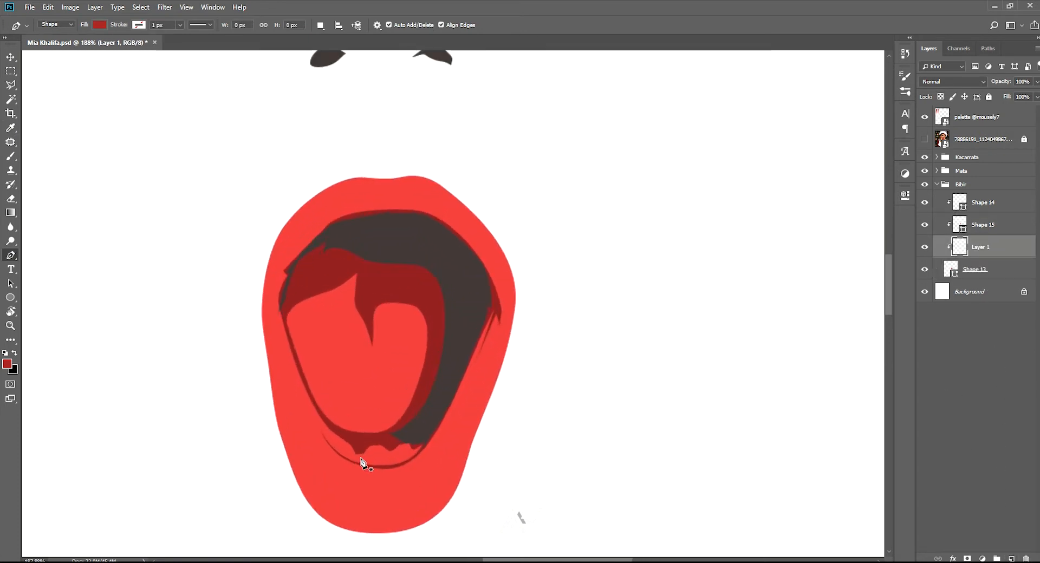
key(i)
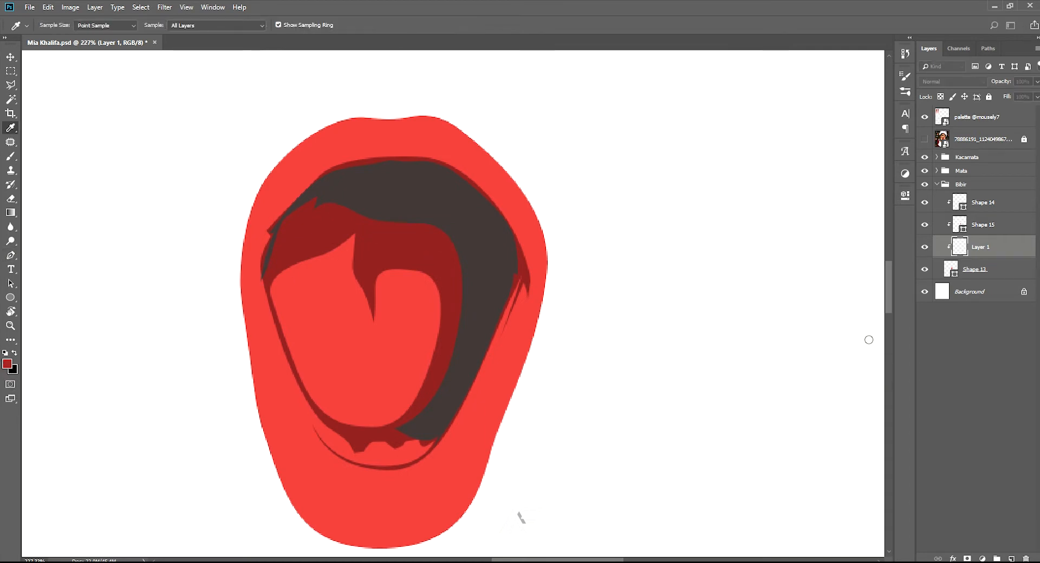
key(p)
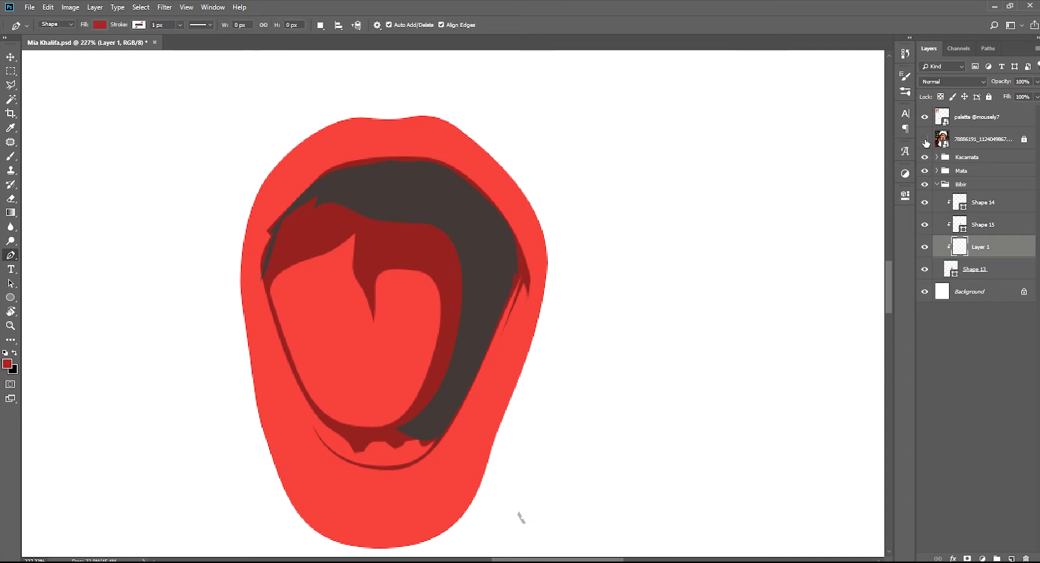
Show the reference photo, load the dark red mouth shape's outline as a selection and make that shape active for editing
click(924, 139)
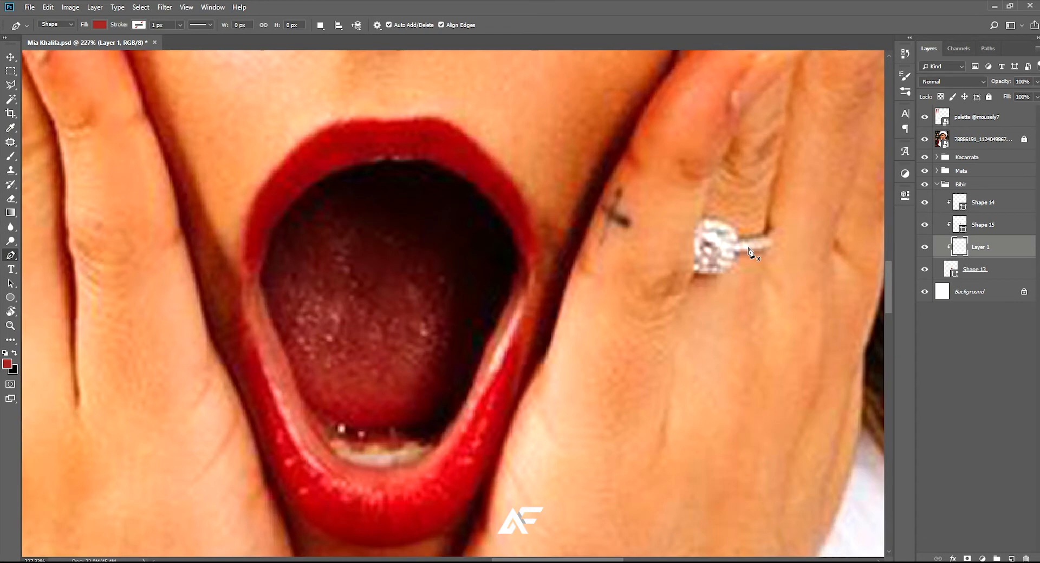
ctrl+click(960, 224)
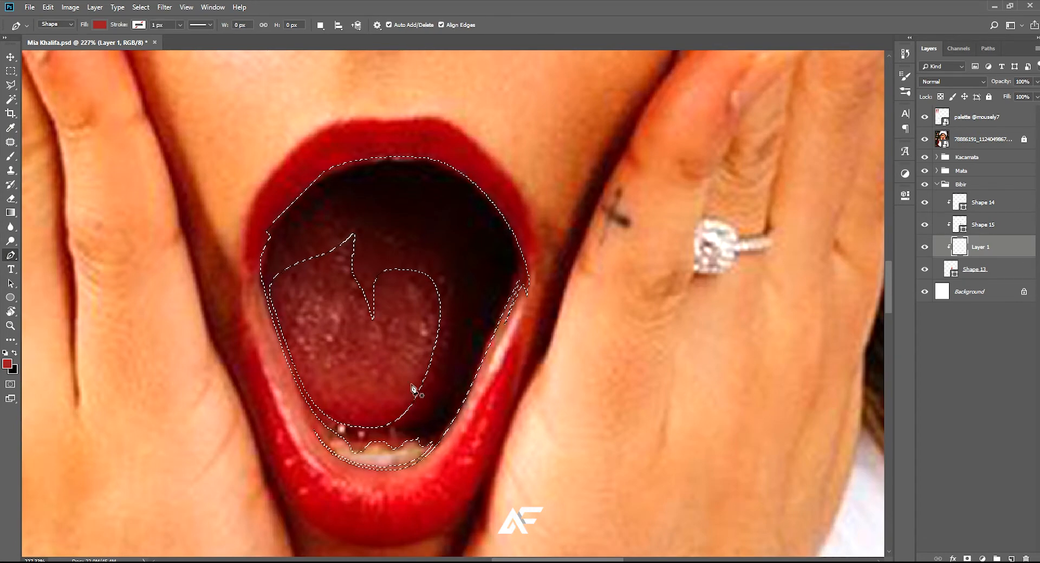
scroll(370, 433, up, 1)
scroll(370, 433, up, 1)
scroll(369, 433, up, 1)
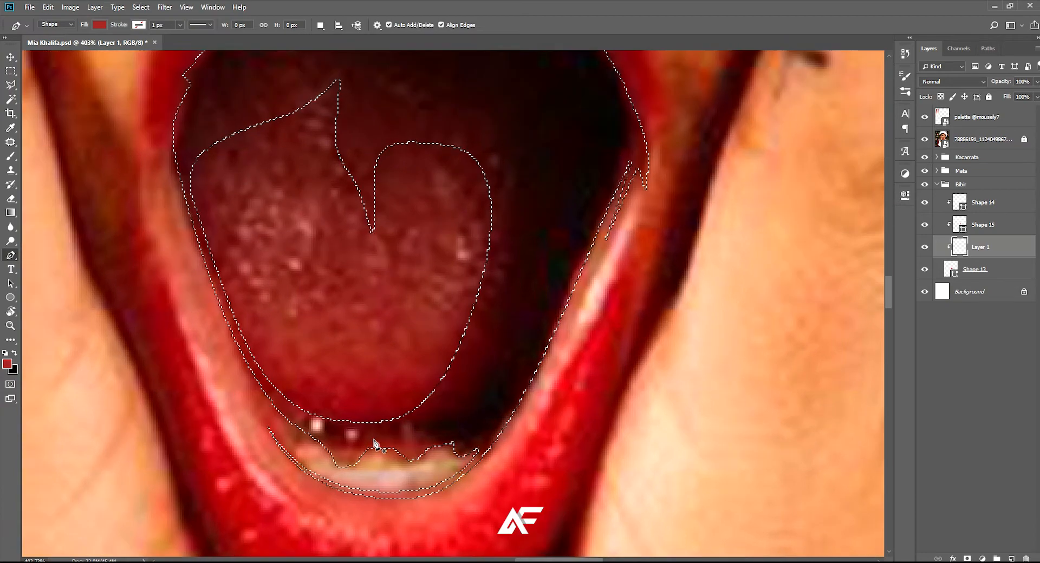
click(984, 226)
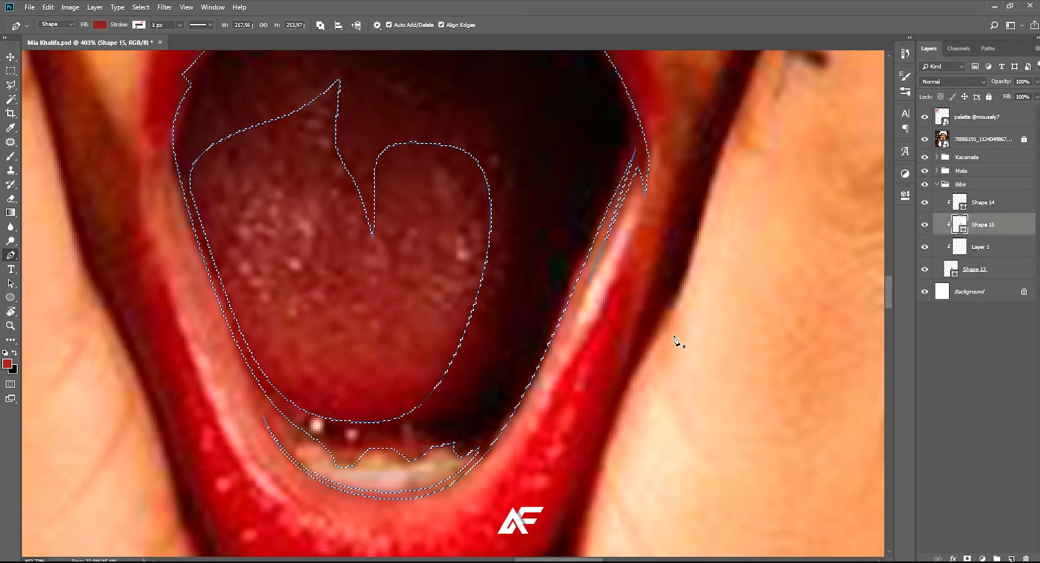
scroll(347, 465, up, 2)
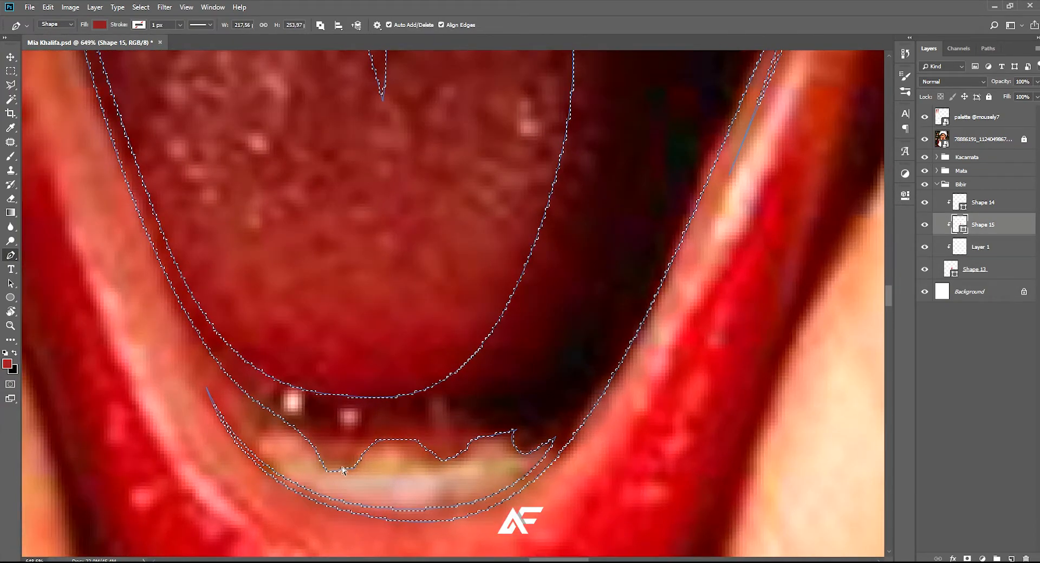
Remove the tooth-notch anchor points from the dark red mouth shape, smooth its edge above the lower teeth and save the document
ctrl+click(341, 469)
drag(330, 472, 319, 440)
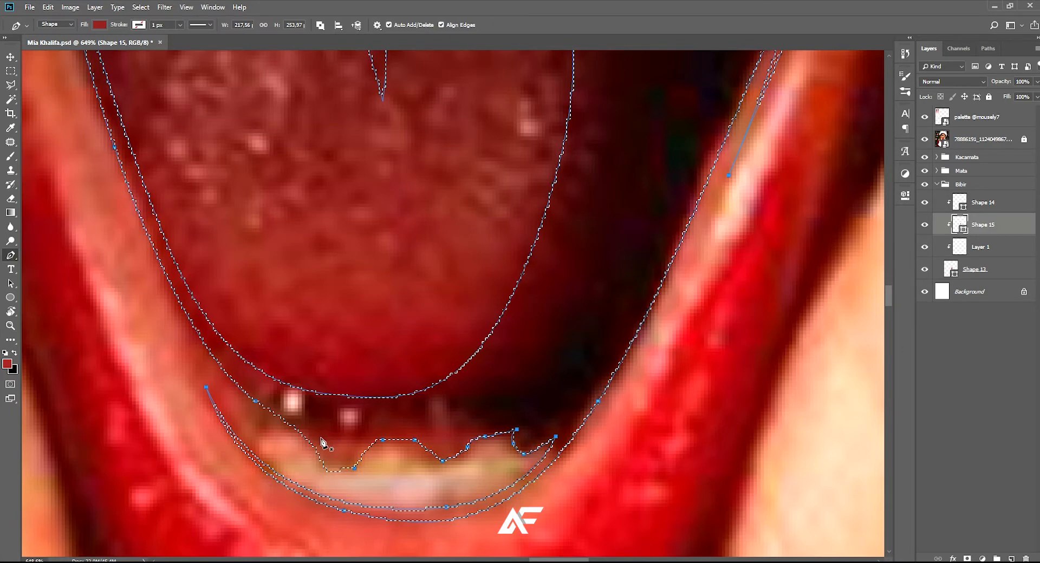
scroll(323, 436, up, 1)
ctrl+drag(330, 459, 329, 458)
key(Delete)
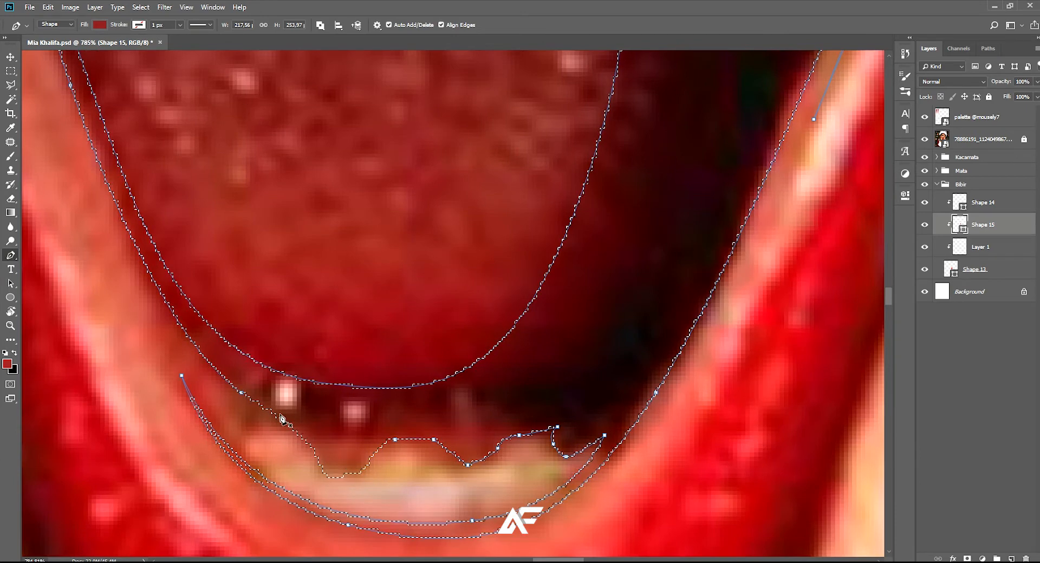
click(241, 393)
drag(242, 394, 255, 402)
ctrl+drag(501, 467, 457, 436)
scroll(500, 441, up, 1)
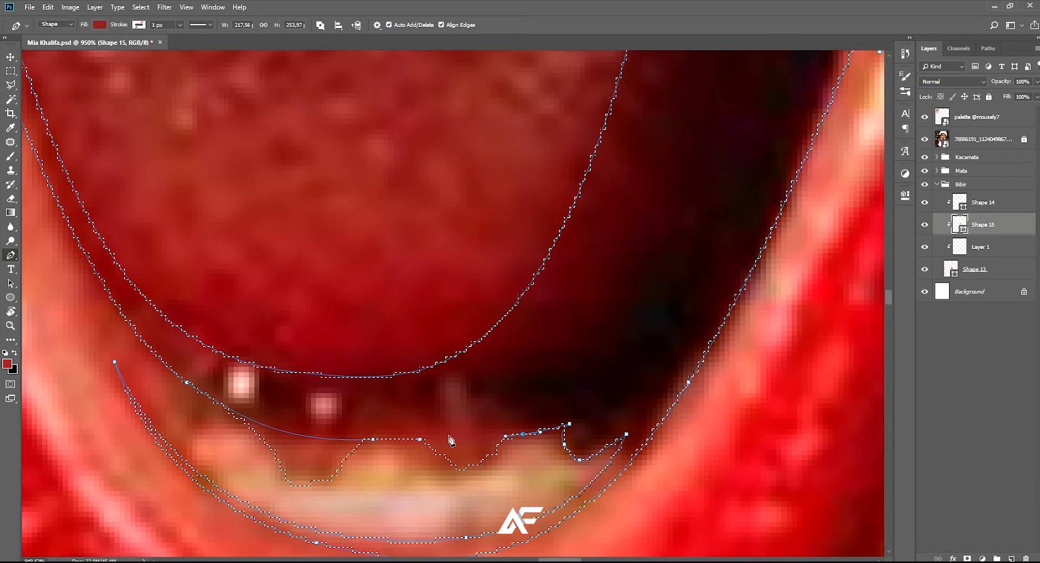
scroll(488, 428, down, 2)
scroll(489, 428, down, 10)
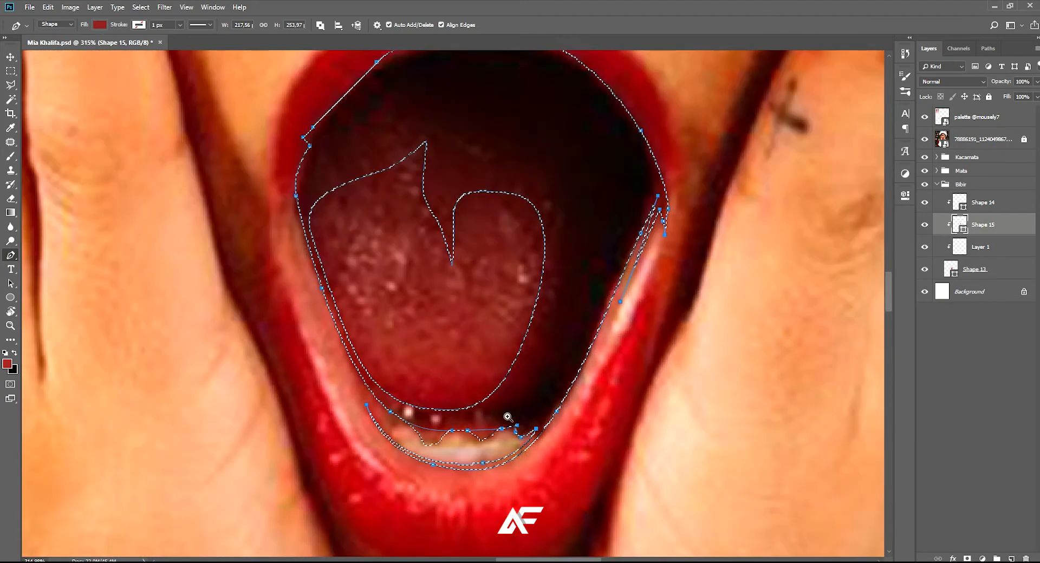
scroll(496, 397, down, 1)
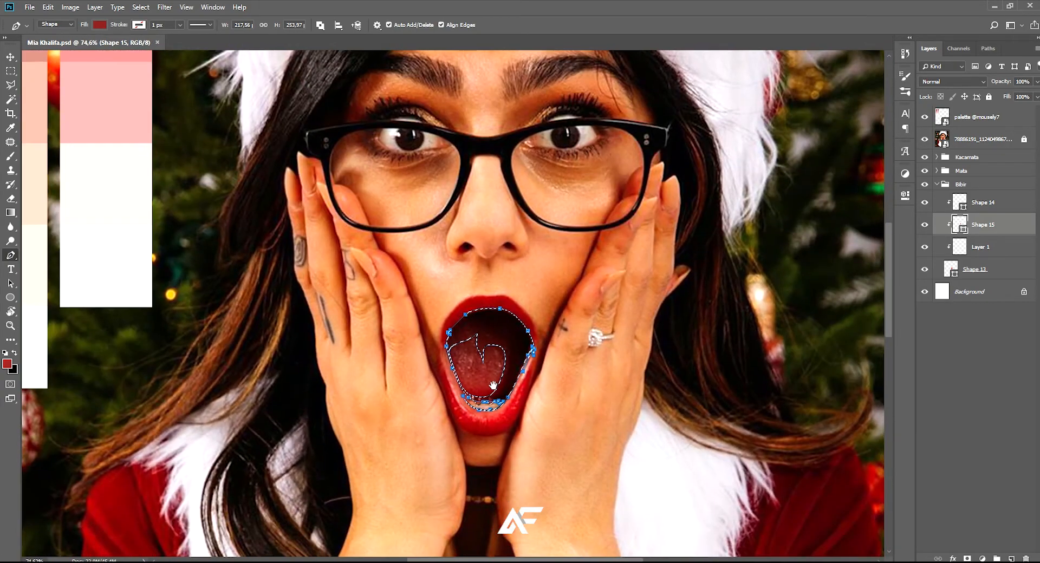
Load the edited mouth shape's outline as a selection guide and activate the empty clipped layer beneath it
scroll(494, 324, up, 4)
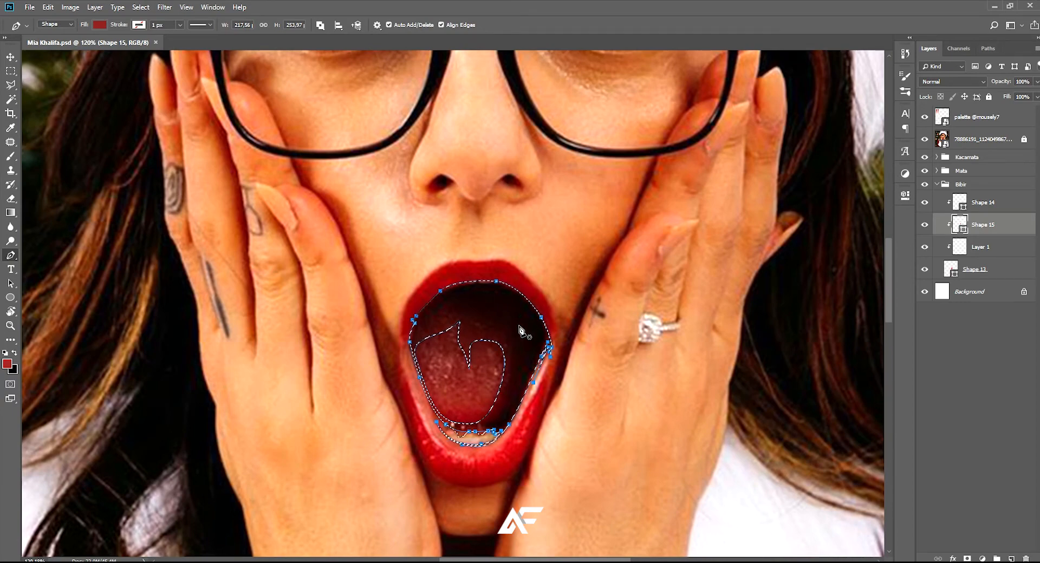
scroll(488, 371, up, 1)
drag(477, 376, 480, 345)
scroll(478, 356, up, 4)
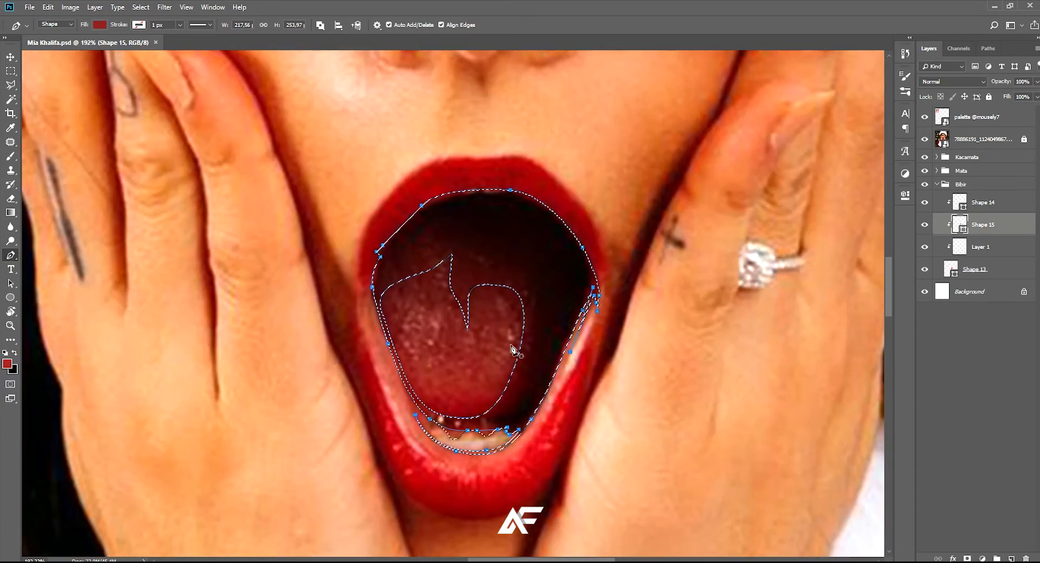
click(989, 242)
click(975, 227)
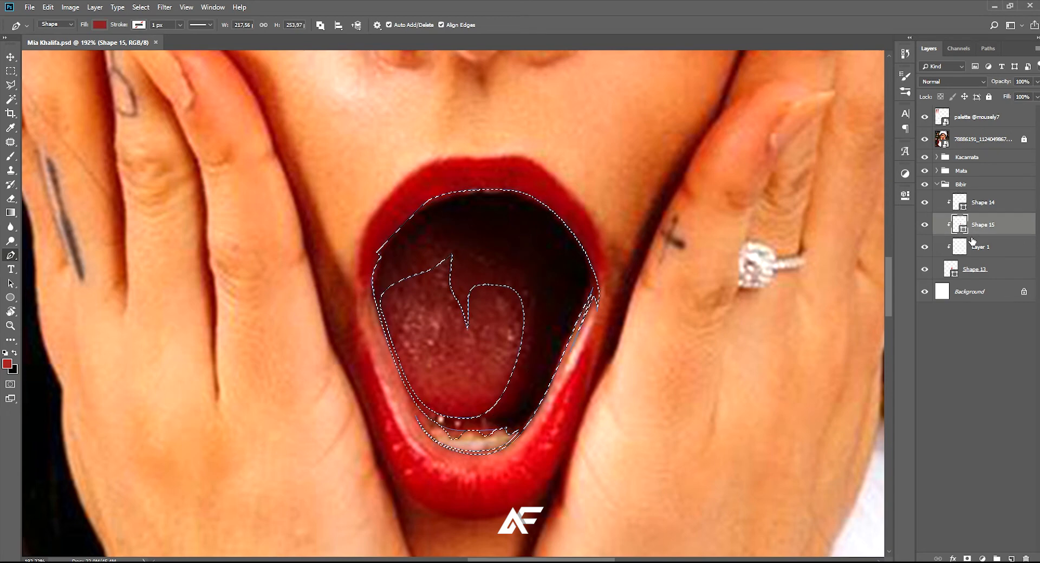
click(960, 248)
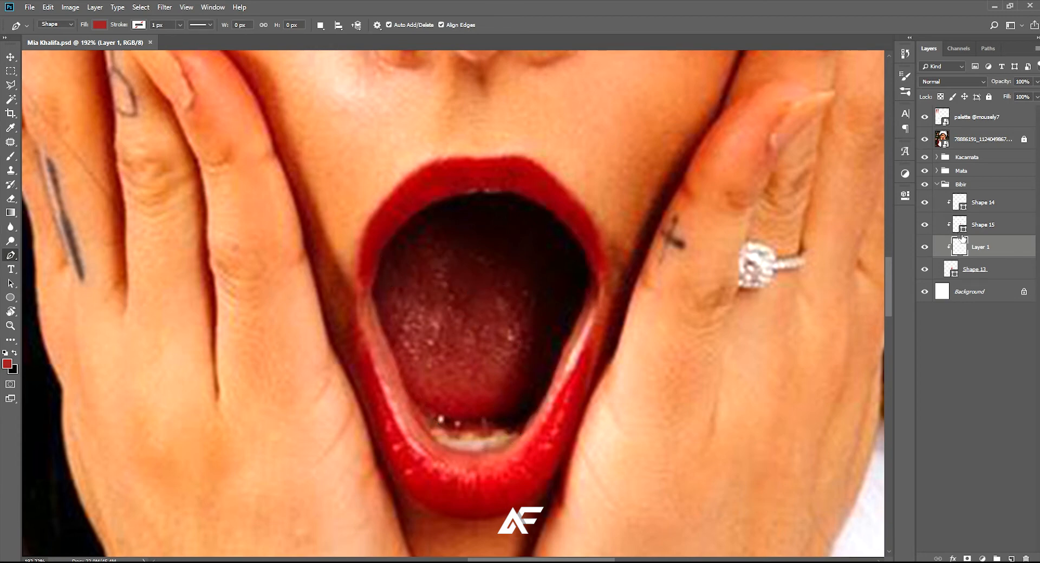
click(971, 223)
click(962, 245)
click(959, 222)
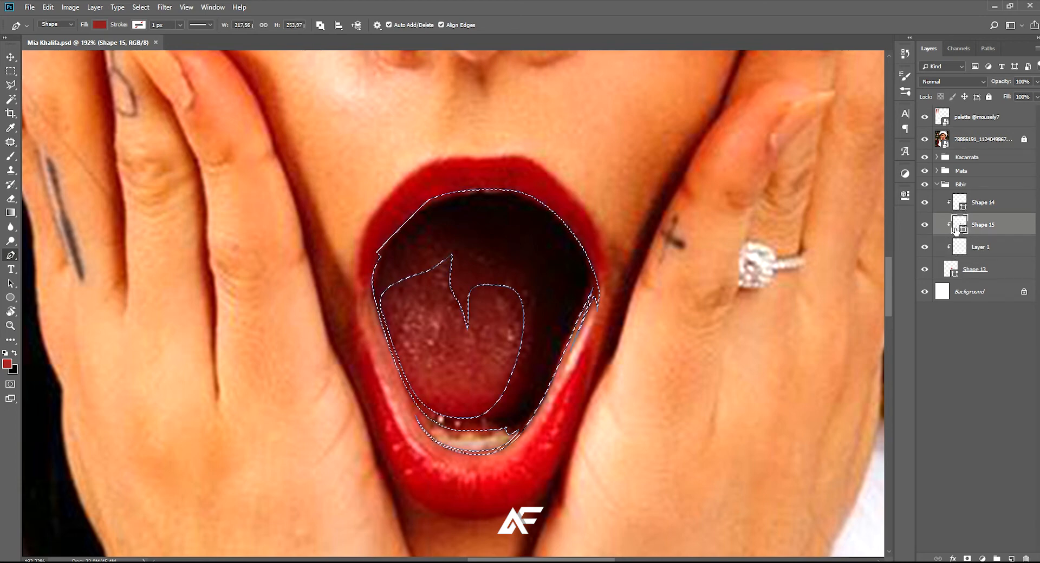
click(959, 251)
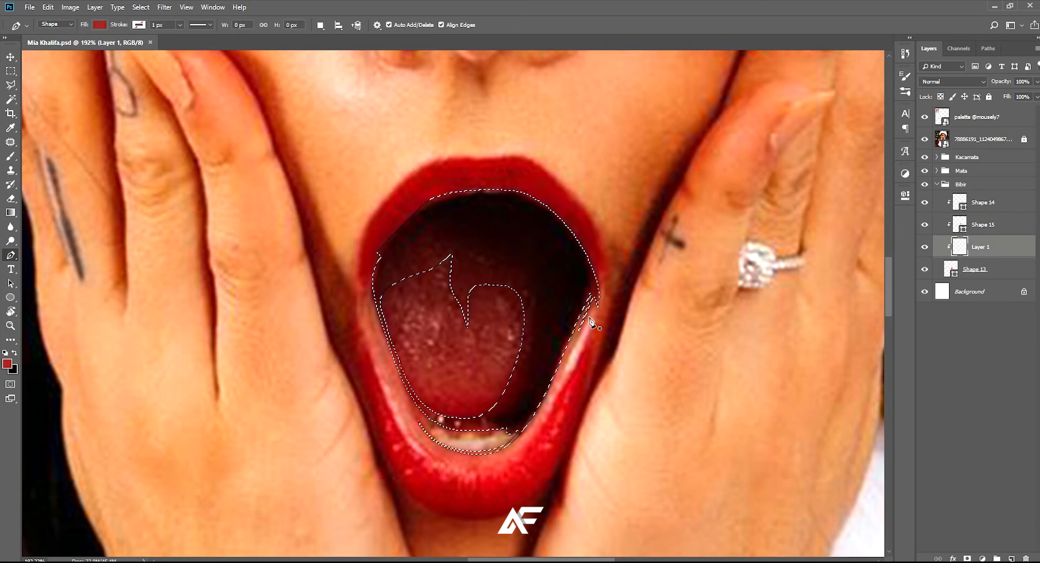
Begin the upper lip shape with the Pen tool at the left mouth corner, curving outside the lip's upper left edge
scroll(573, 277, up, 1)
drag(521, 271, 569, 333)
scroll(404, 330, up, 3)
drag(404, 331, 418, 333)
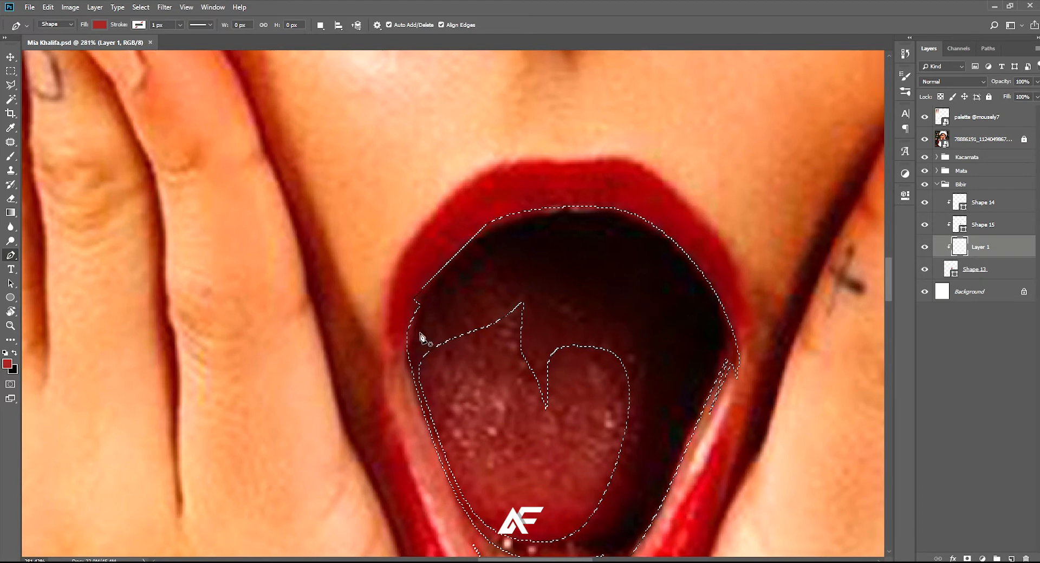
click(414, 374)
drag(380, 301, 376, 249)
drag(376, 250, 363, 286)
drag(484, 177, 493, 169)
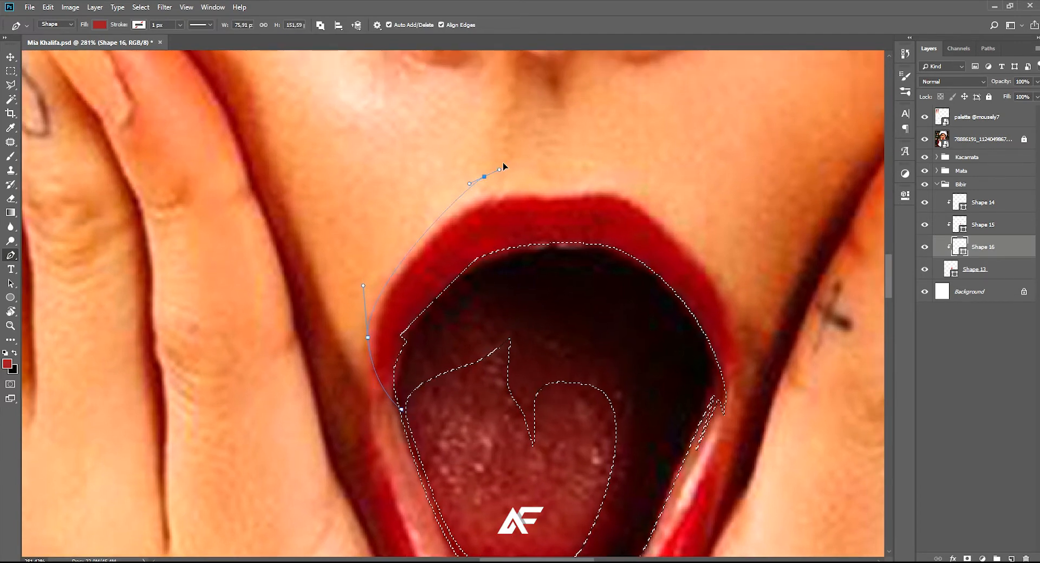
Continue the upper lip path around the right mouth corner and close it back through the mouth interior
mouse_move(714, 245)
mouse_down()
mouse_move(741, 303)
mouse_move(723, 234)
mouse_up()
drag(718, 309, 703, 340)
click(661, 371)
drag(622, 233, 563, 219)
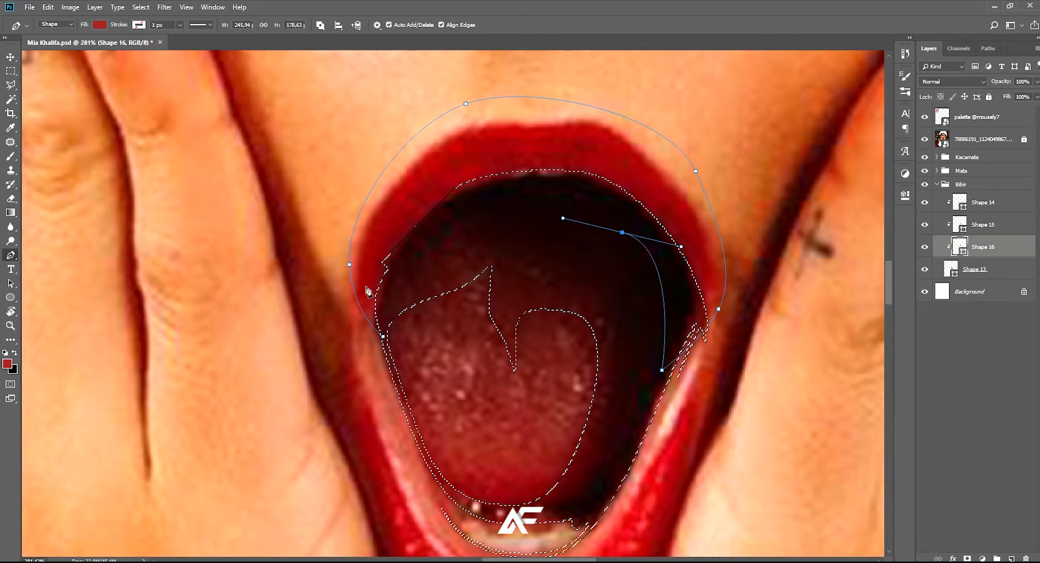
click(381, 336)
scroll(412, 254, down, 5)
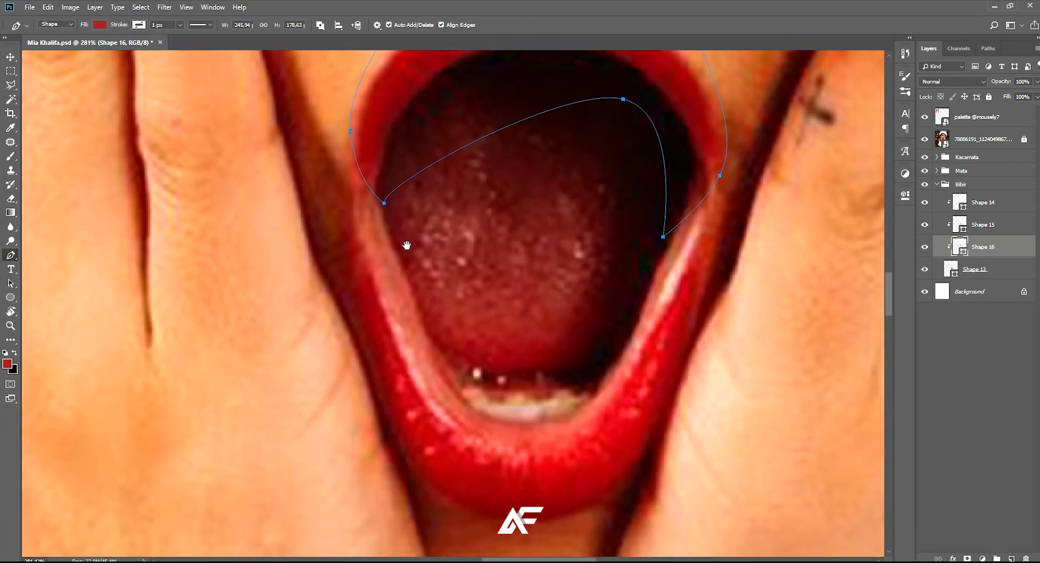
Hide the reference photo and recolour the upper lip shape to the bright red of the base lip shape
click(926, 140)
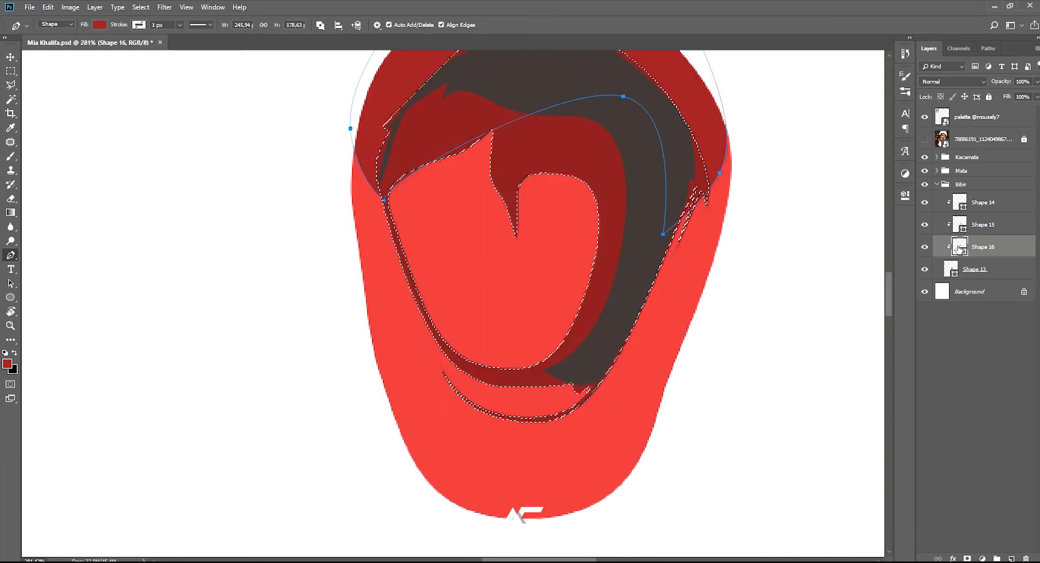
key(i)
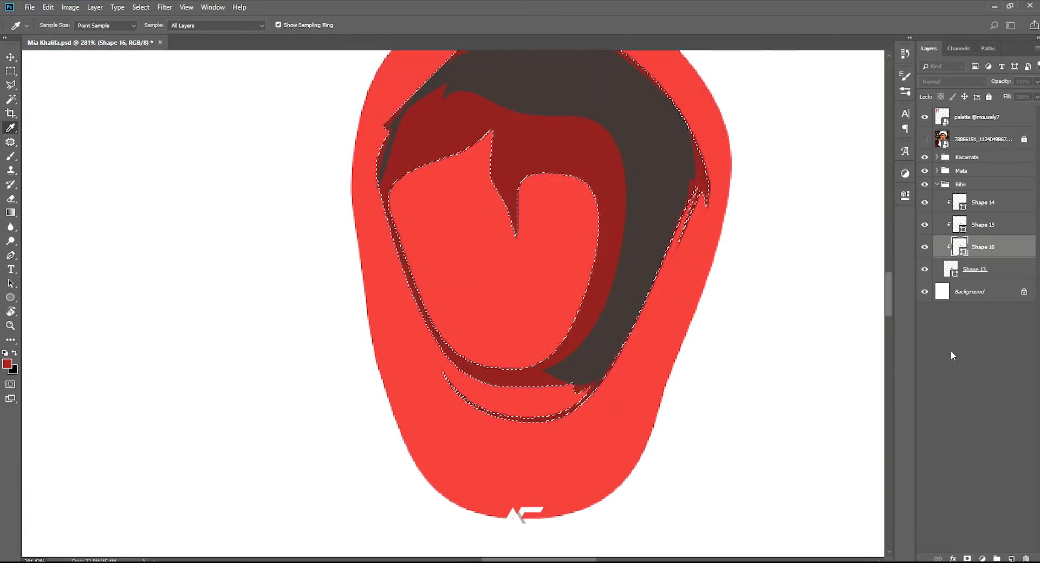
key(p)
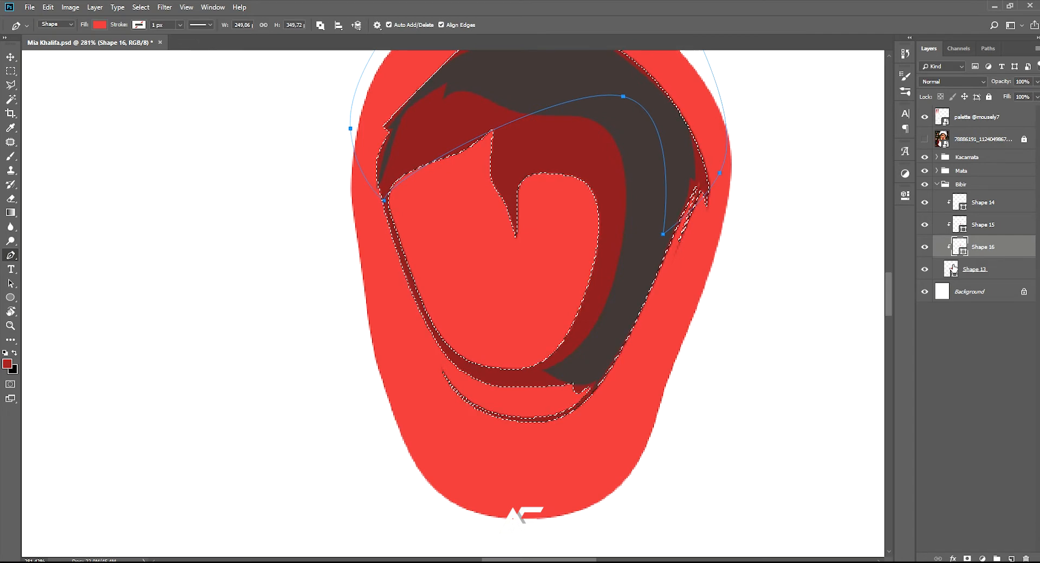
Change the fill of the base lip shape to a lighter salmon pink
click(953, 269)
key(i)
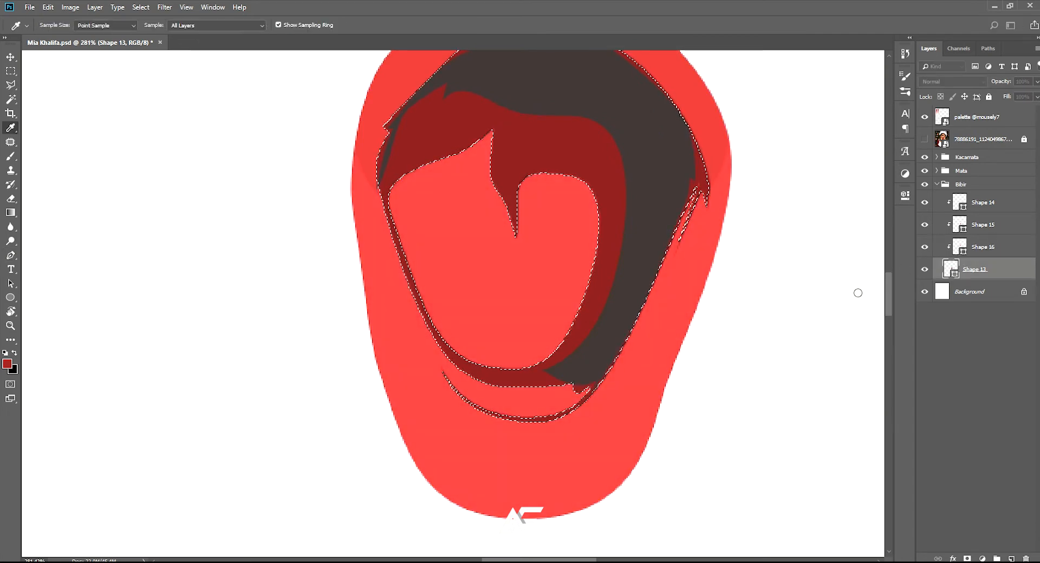
click(849, 294)
click(841, 288)
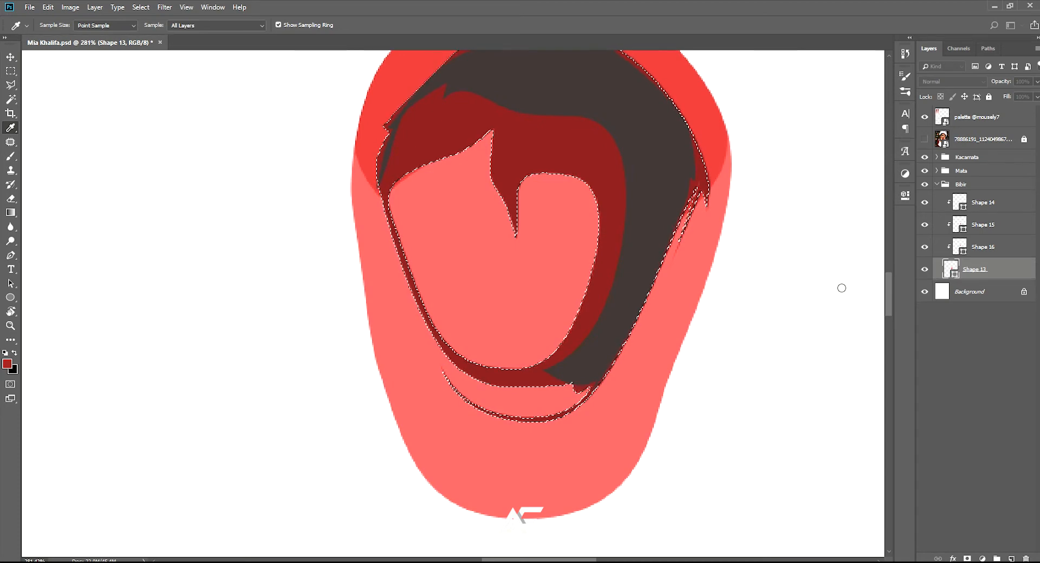
click(995, 268)
scroll(595, 271, down, 5)
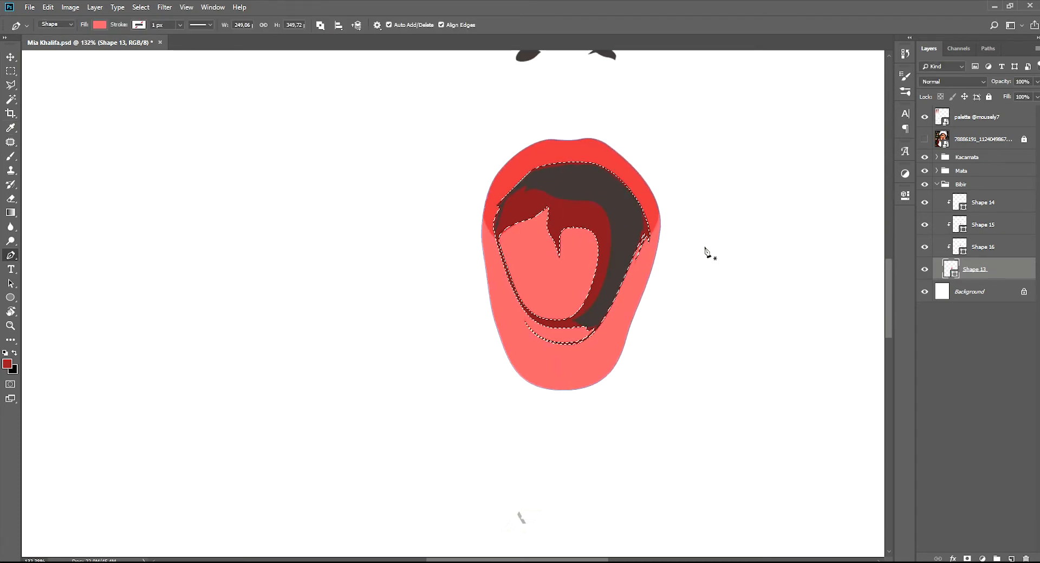
Show the reference photo and set the upper lip shape to combine with an additional path
click(924, 139)
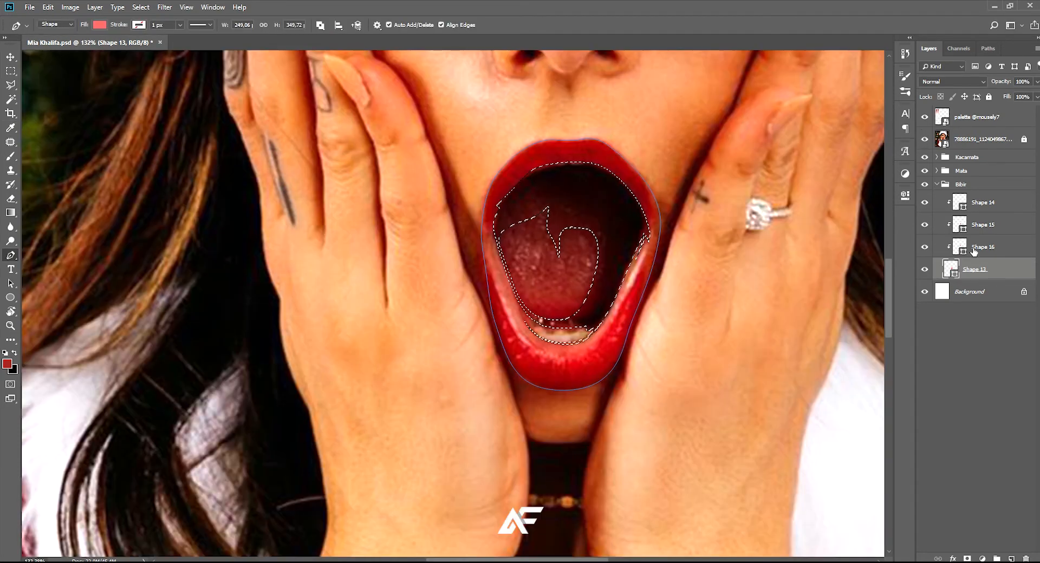
click(960, 242)
scroll(538, 274, up, 5)
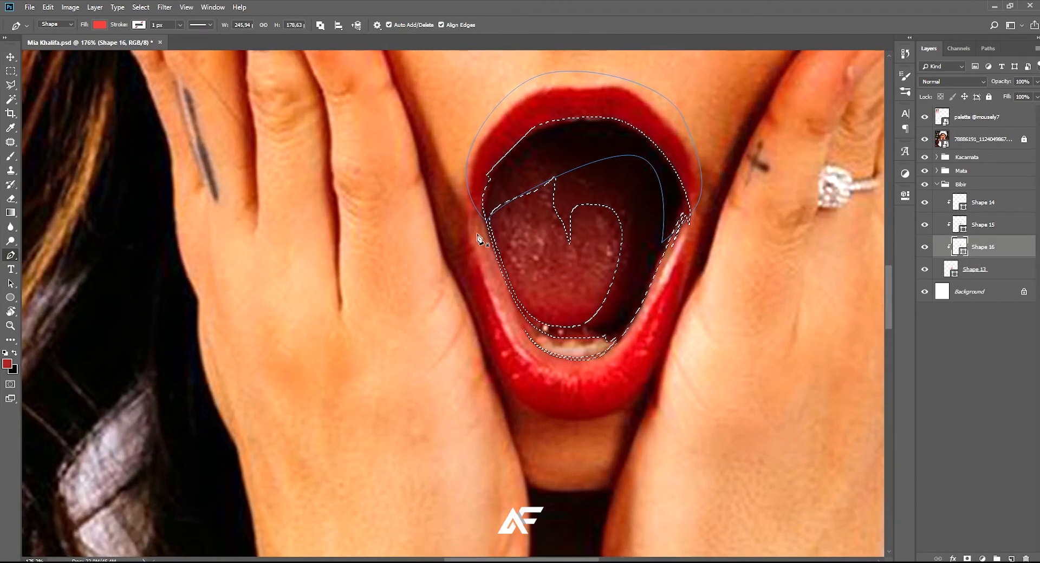
scroll(463, 218, up, 1)
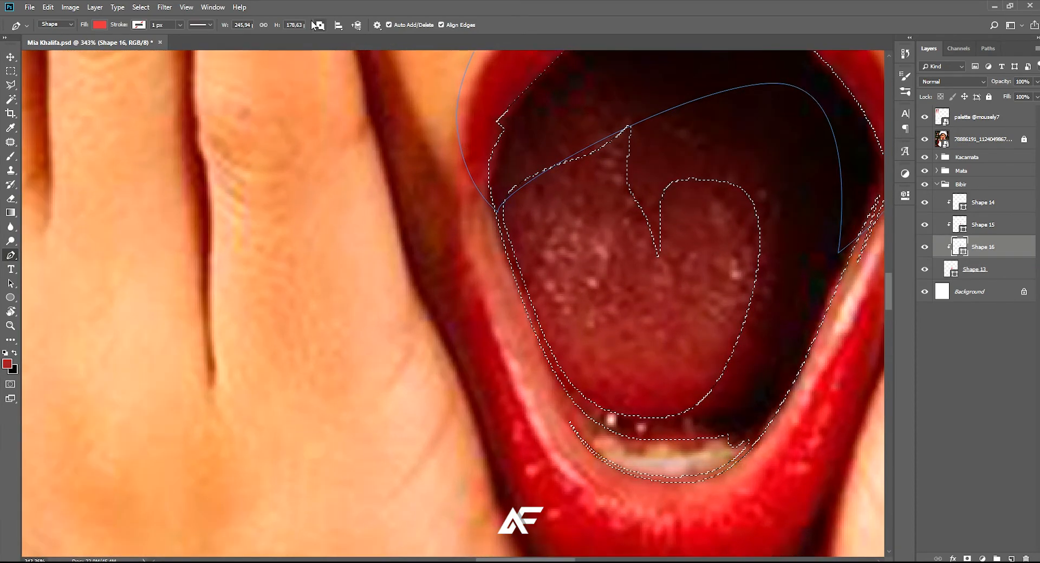
click(330, 45)
Start the lower lip path near the left mouth corner and trace down the lip's left inner edge
click(470, 159)
drag(474, 209, 453, 179)
drag(475, 297, 495, 362)
scroll(508, 394, down, 3)
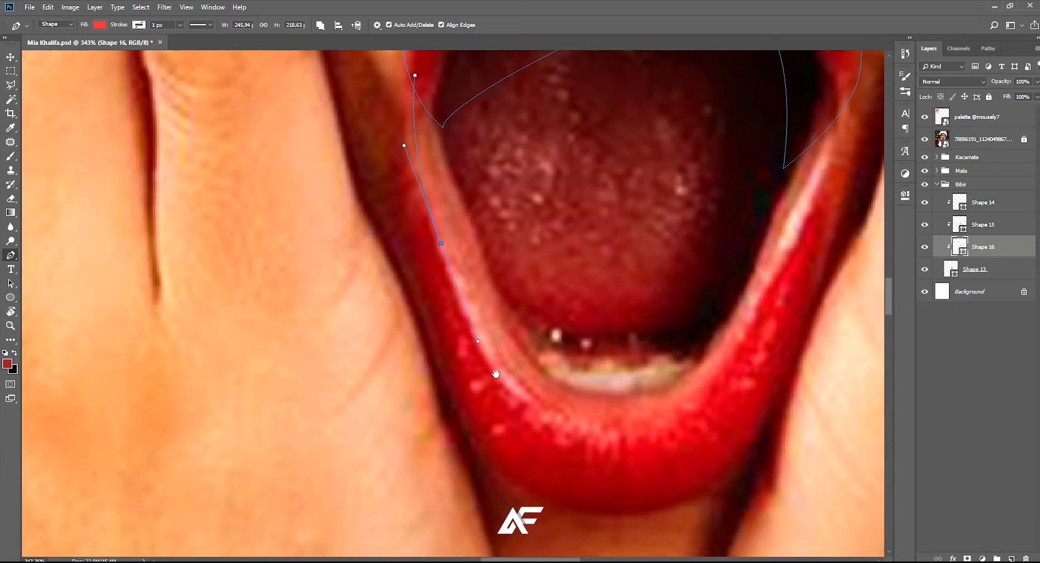
scroll(522, 374, up, 5)
drag(489, 338, 521, 362)
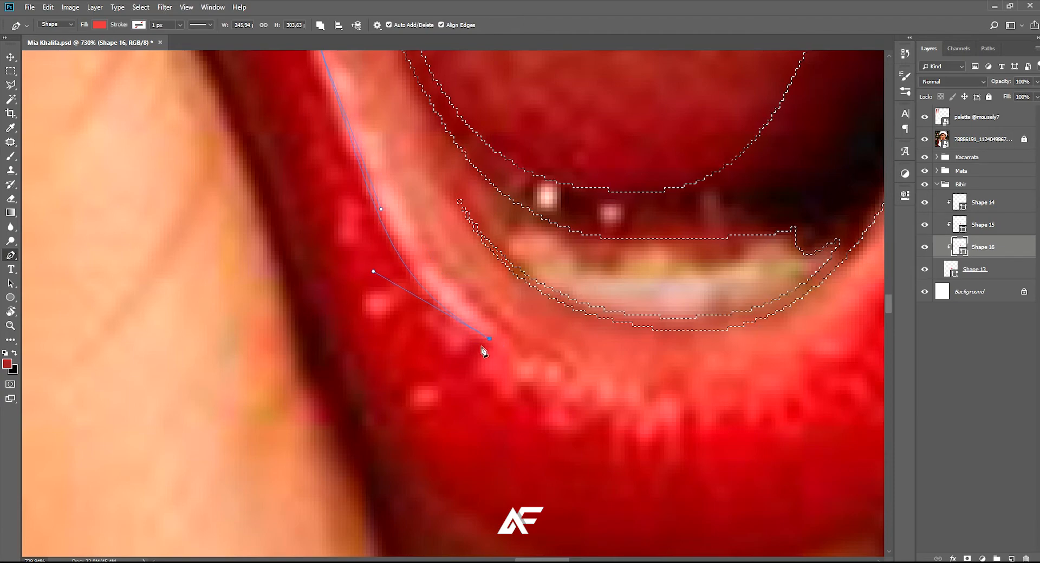
scroll(486, 347, down, 6)
Trace a jagged highlight edge across the centre of the lower lip and curve up its right side
scroll(470, 362, up, 5)
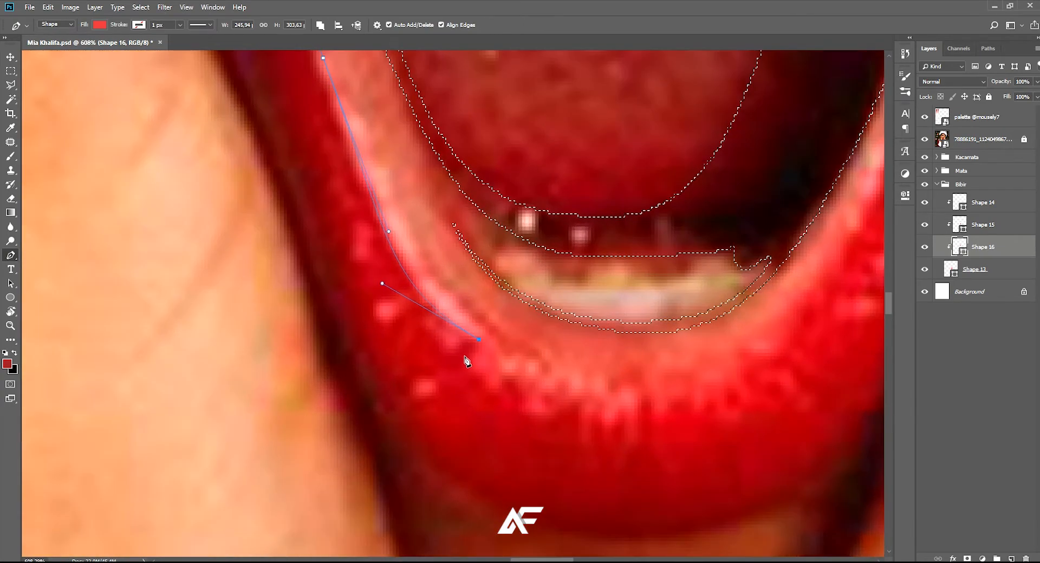
drag(545, 379, 608, 416)
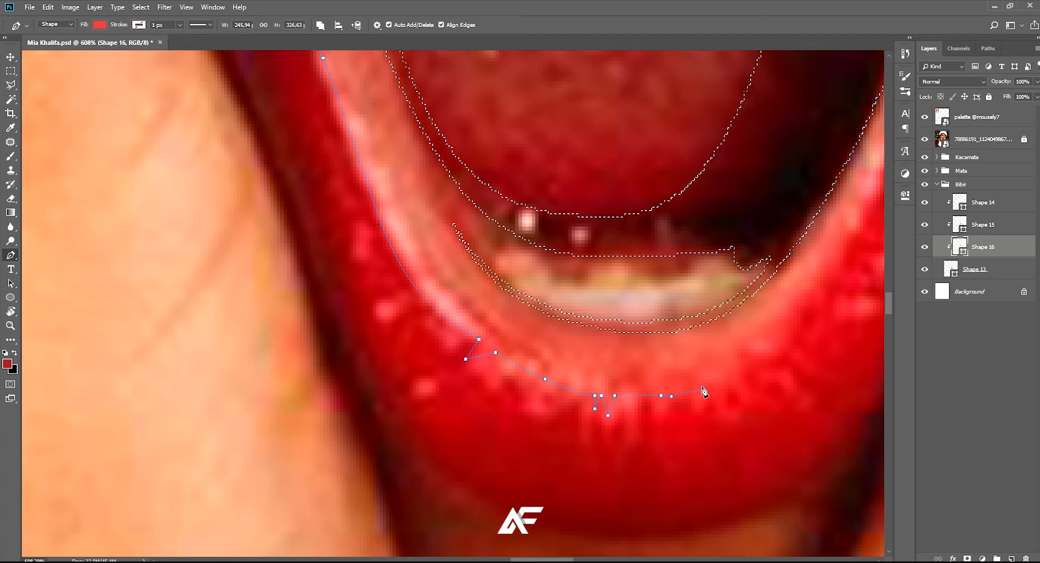
drag(714, 402, 686, 420)
drag(760, 320, 804, 250)
Carry the path to the right mouth corner, loop it around outside the lower lip and close it at the left corner
scroll(809, 235, down, 3)
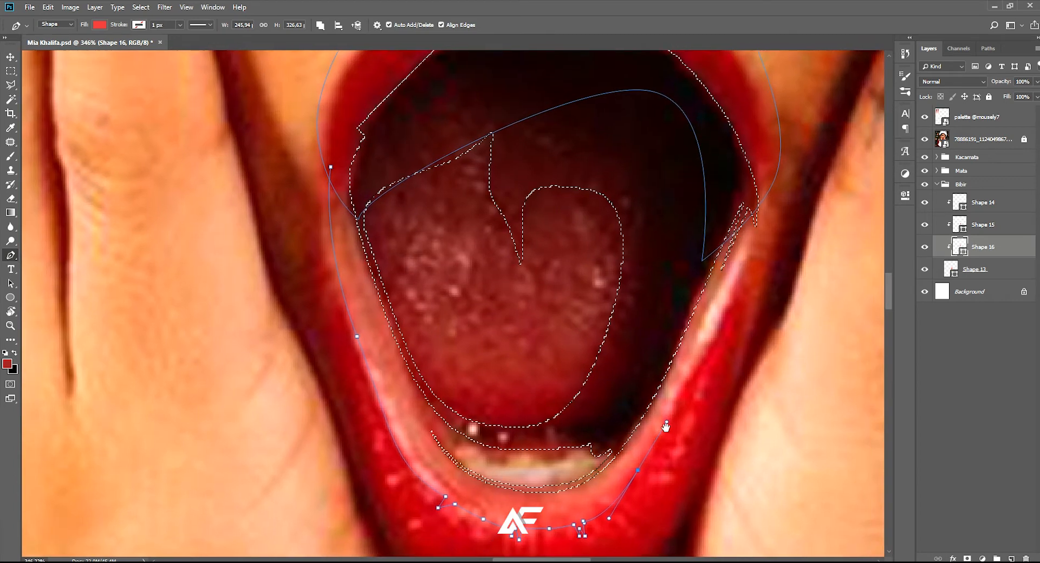
drag(779, 208, 785, 195)
alt+click(778, 209)
scroll(762, 350, down, 5)
drag(464, 433, 422, 412)
drag(385, 363, 483, 478)
drag(422, 361, 405, 283)
drag(411, 234, 477, 218)
scroll(488, 208, down, 3)
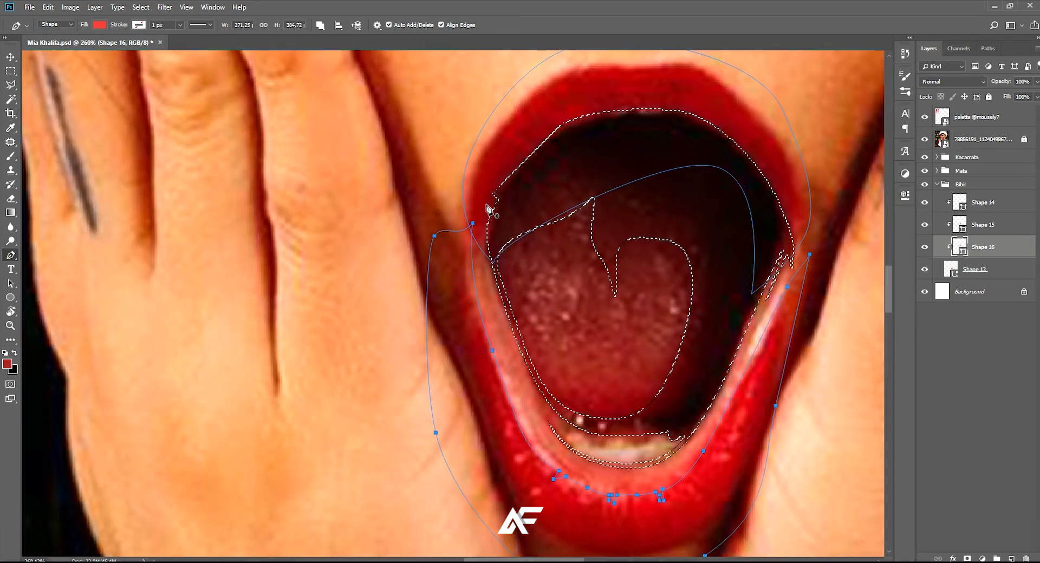
Finish the lower lip path, start another at the mouth's inner left corner and trace down the inner edge to the lower teeth
scroll(486, 222, right, 2)
key(Return)
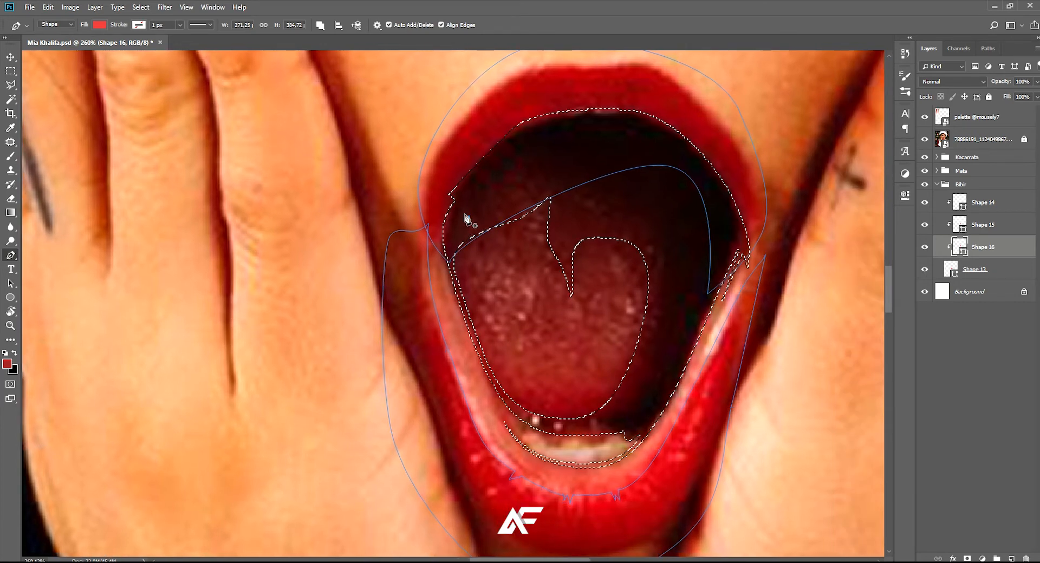
drag(466, 313, 479, 351)
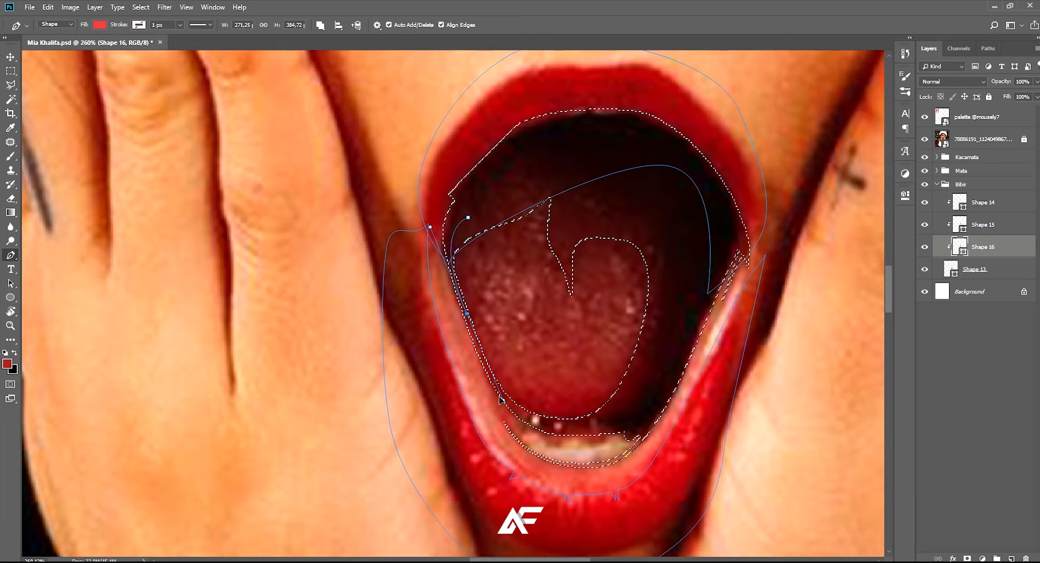
key(ctrl+z)
scroll(474, 323, up, 3)
drag(441, 237, 447, 267)
drag(480, 361, 501, 404)
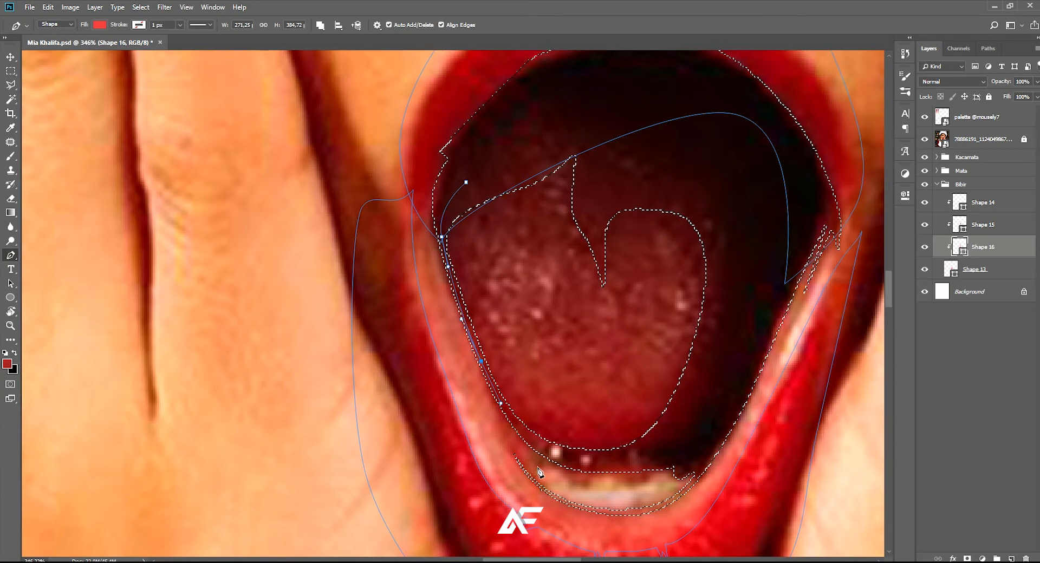
scroll(512, 428, down, 1)
scroll(507, 422, up, 2)
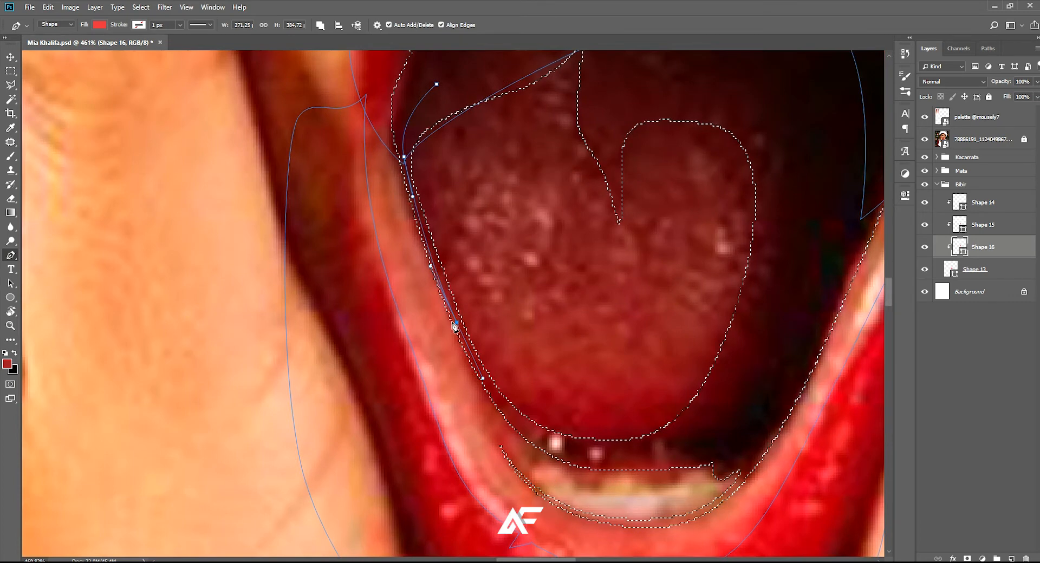
drag(466, 354, 422, 301)
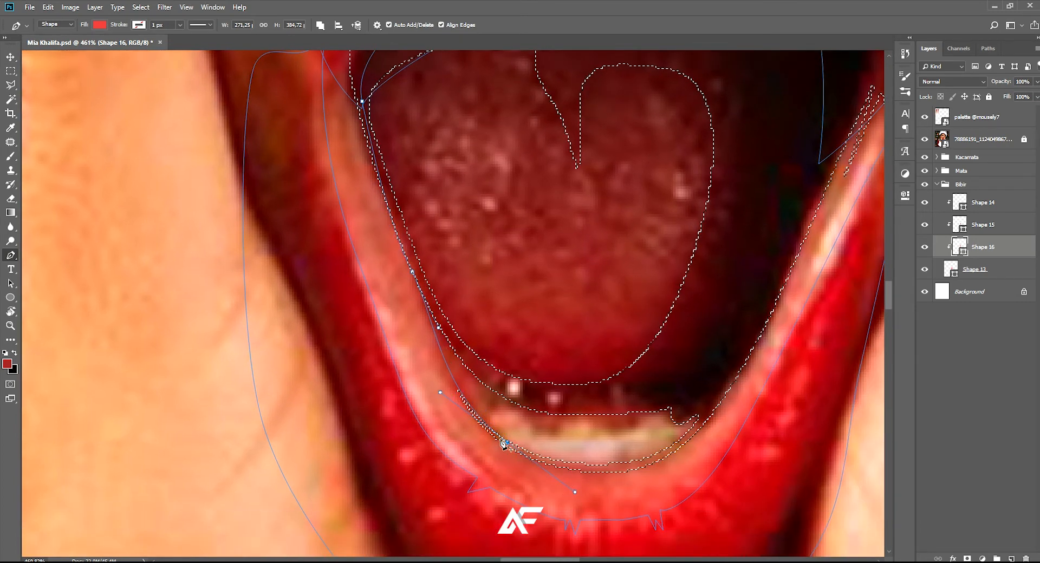
Carry the path up the right side of the mouth cavity, over the back of the tongue and close it at the left corner
scroll(495, 414, up, 3)
scroll(622, 455, down, 3)
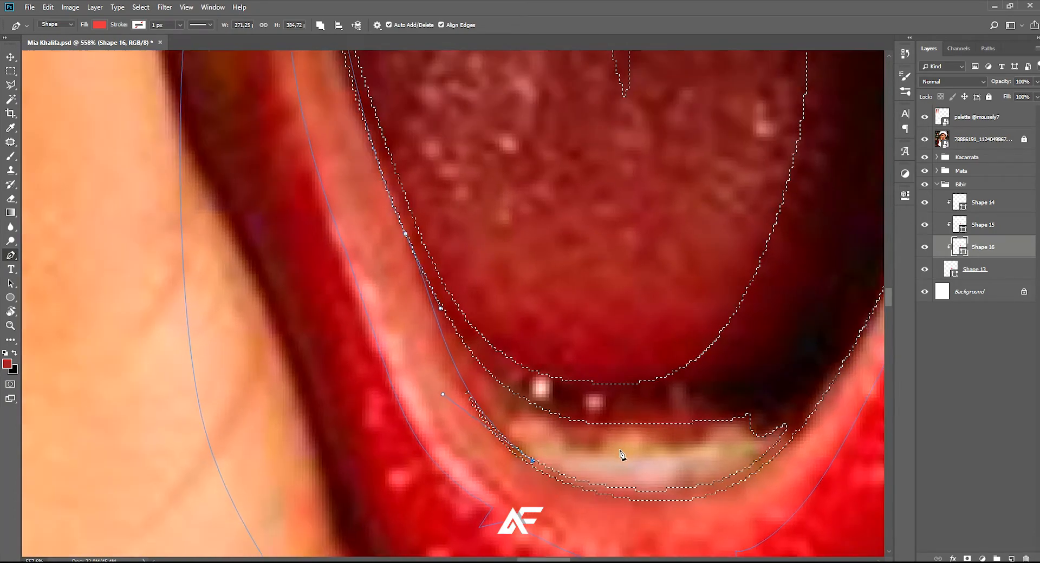
drag(744, 417, 809, 301)
drag(731, 301, 720, 351)
drag(761, 222, 694, 165)
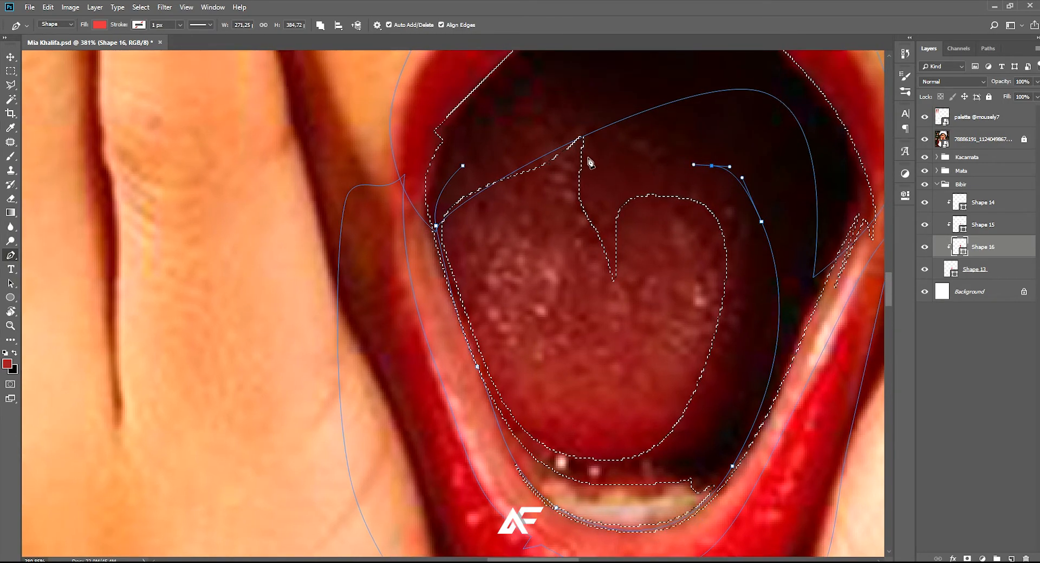
drag(593, 115, 570, 115)
drag(462, 166, 447, 210)
scroll(553, 261, down, 4)
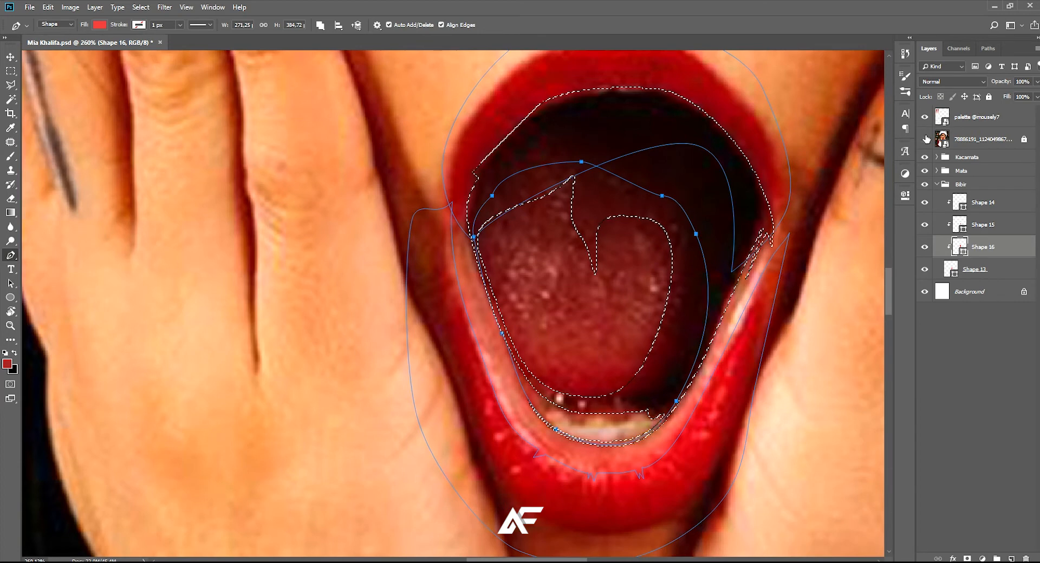
click(924, 139)
click(925, 139)
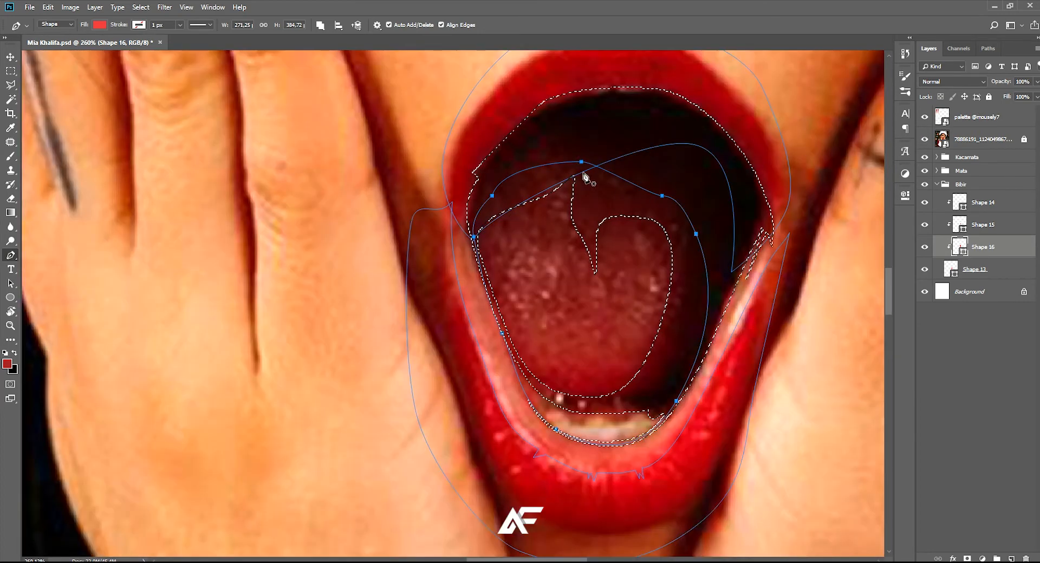
Trace a closed, pointed highlight shape on the left half of the tongue
scroll(565, 233, up, 3)
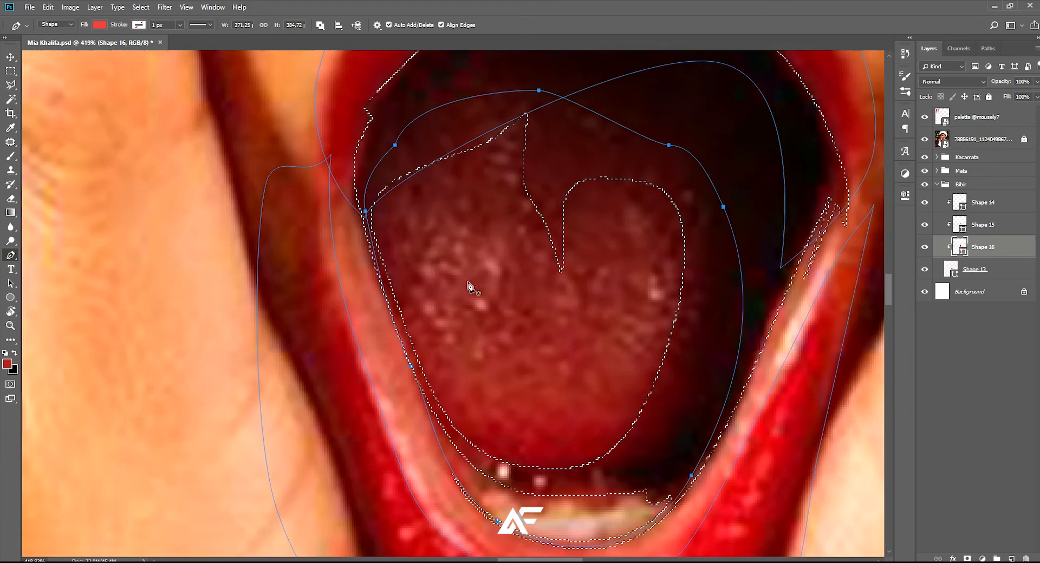
click(457, 350)
drag(429, 241, 439, 229)
click(495, 179)
drag(523, 305, 532, 332)
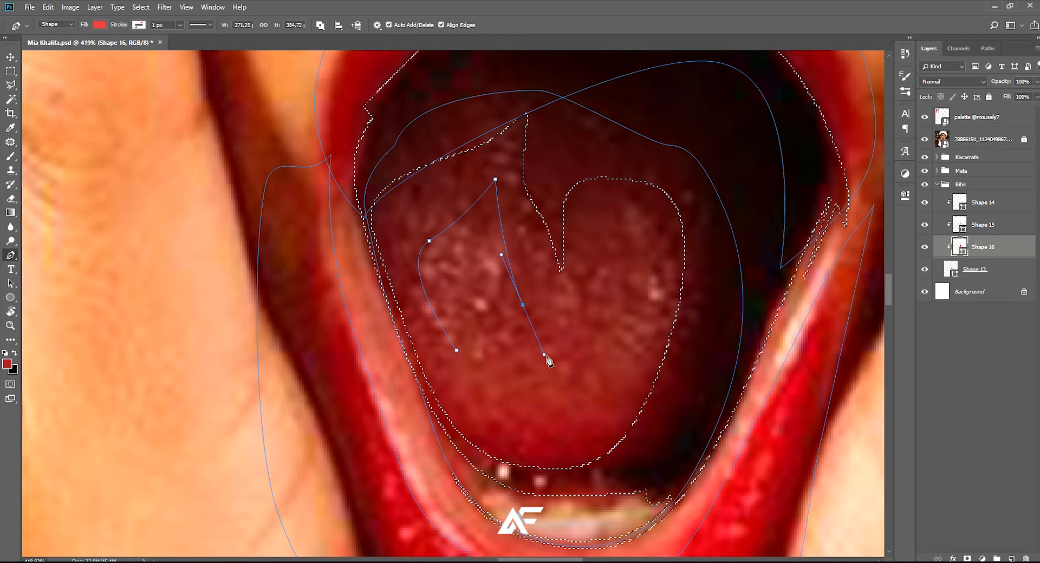
click(457, 350)
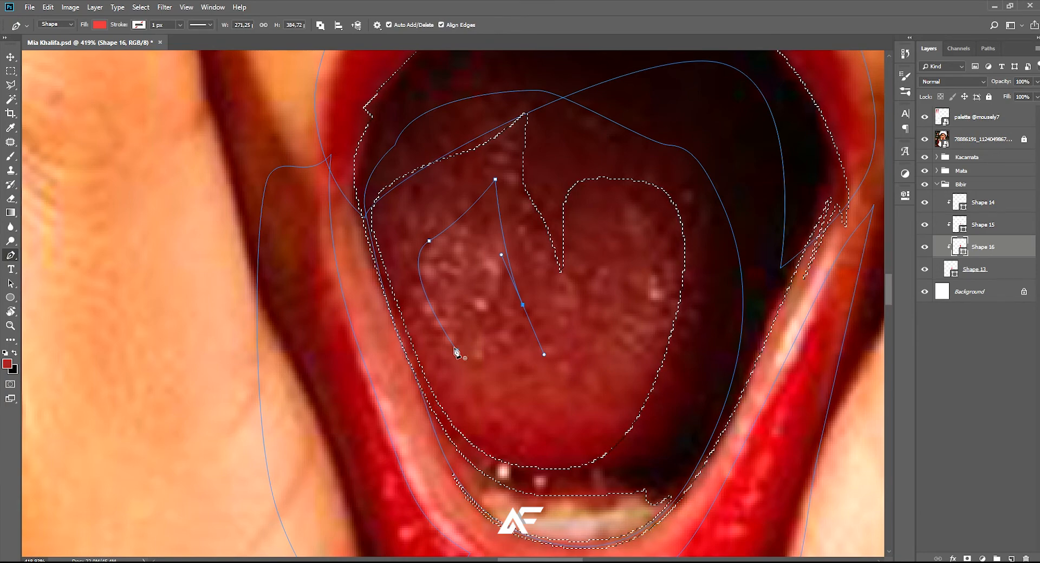
Trace a second, narrower closed highlight shape on the right half of the tongue
scroll(469, 359, right, 2)
click(616, 366)
drag(631, 254, 593, 194)
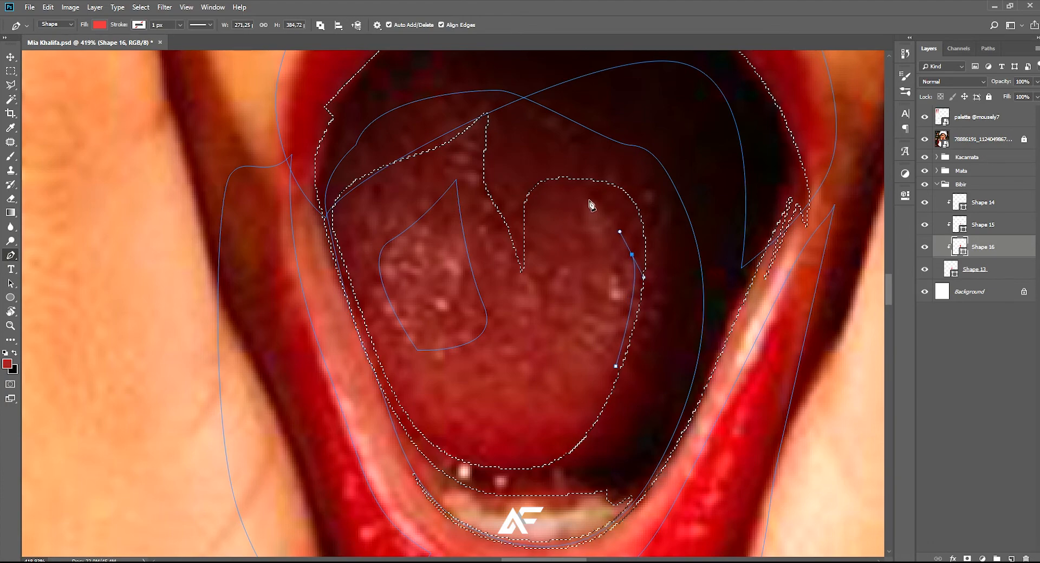
drag(582, 323, 576, 336)
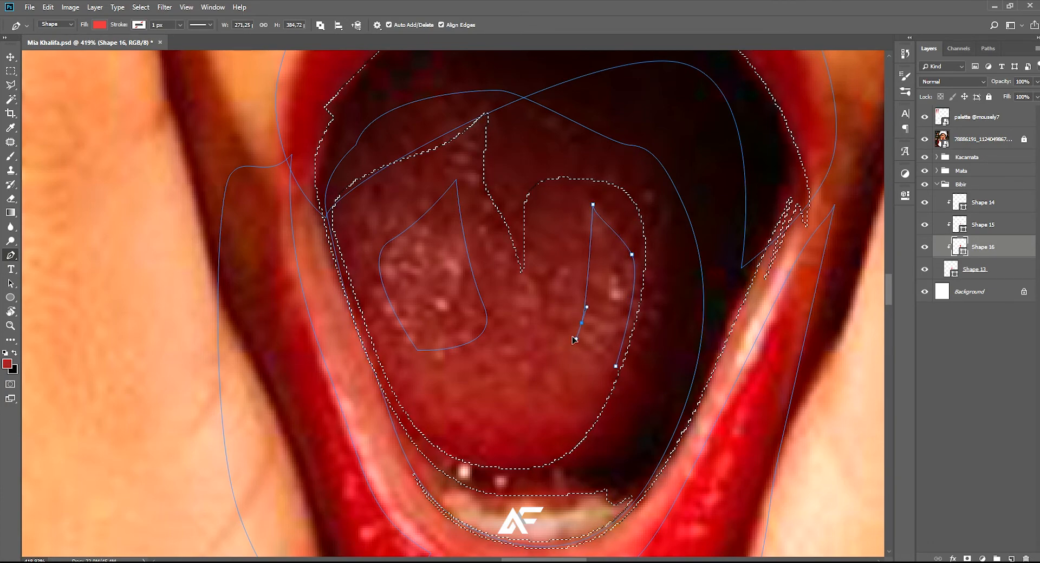
click(616, 366)
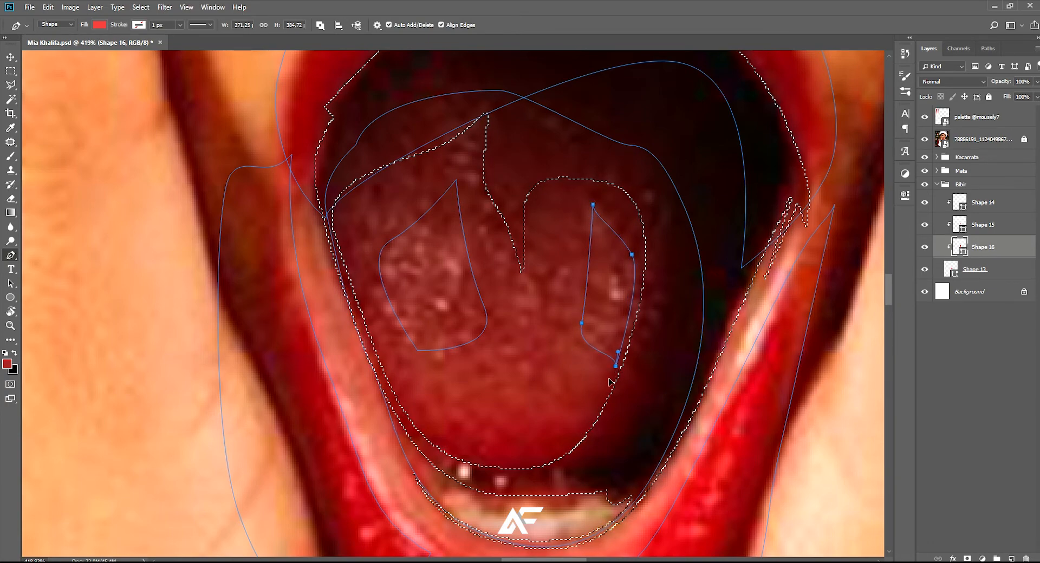
Hide the reference photo and examine the coloured lips, tongue and mouth at several magnifications
scroll(612, 373, down, 2)
scroll(612, 374, down, 5)
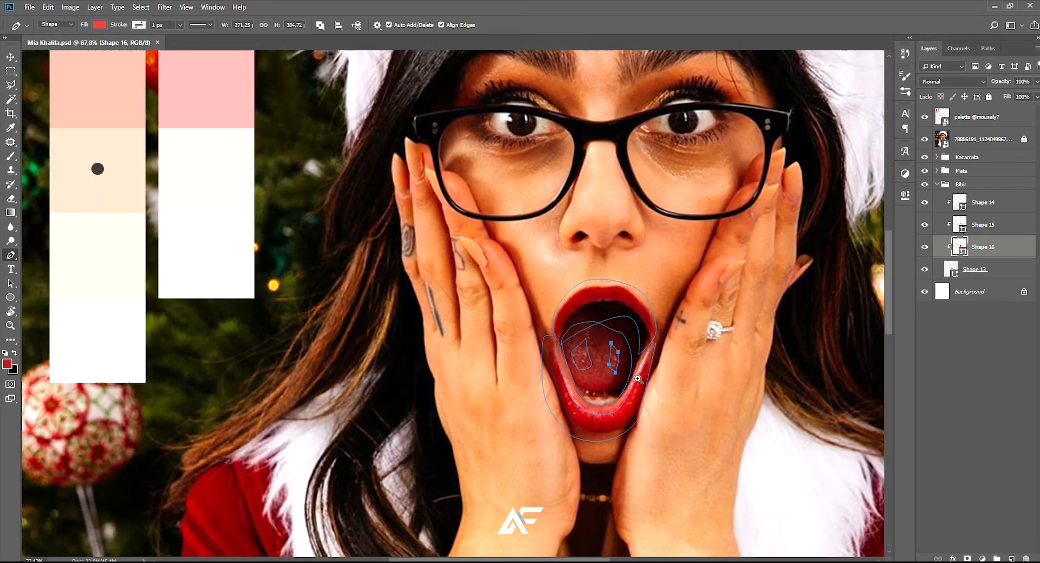
scroll(638, 379, down, 1)
click(925, 140)
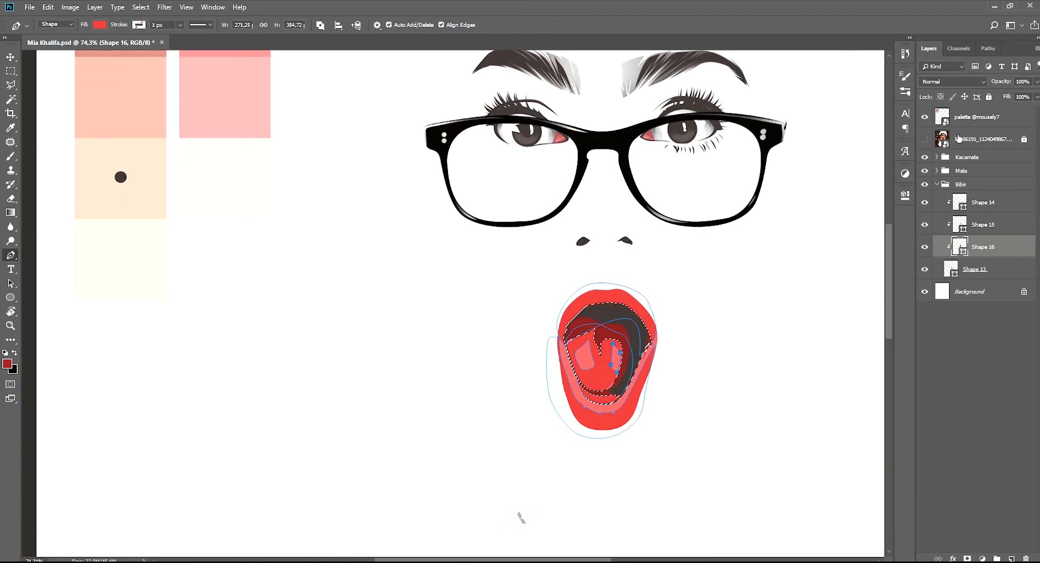
click(944, 147)
scroll(606, 373, up, 3)
scroll(610, 373, down, 2)
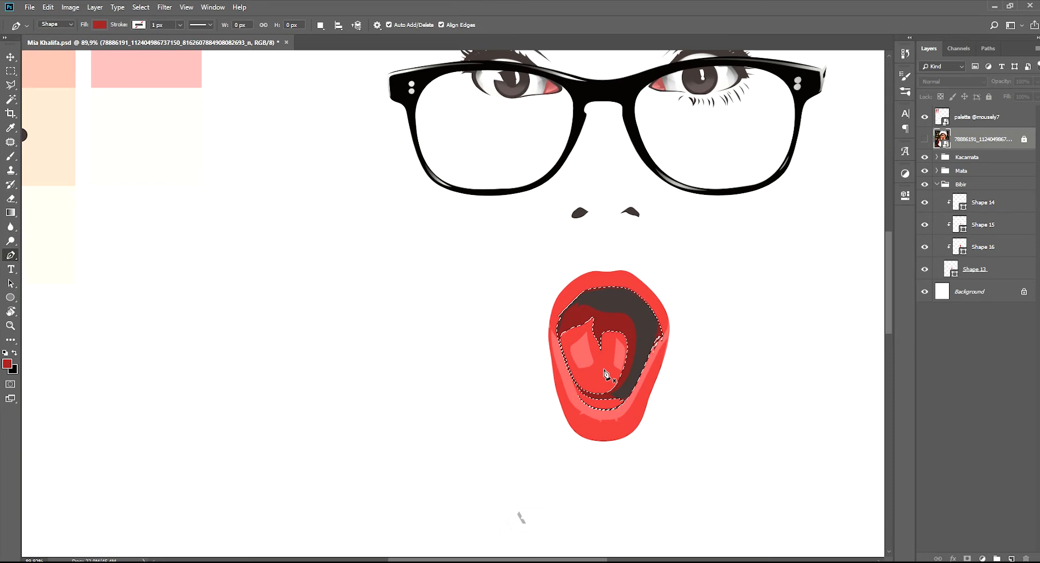
scroll(618, 374, down, 4)
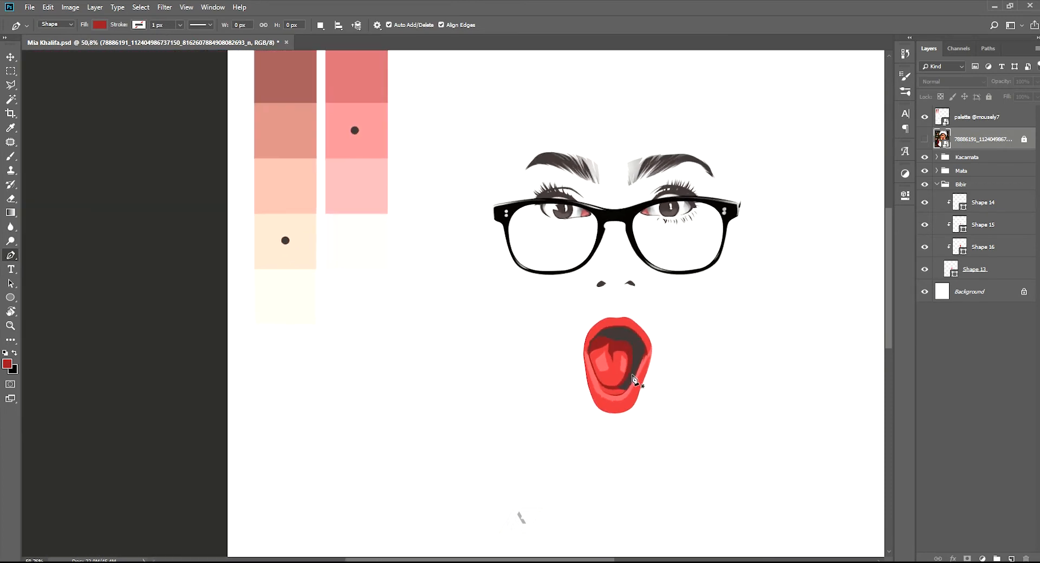
scroll(628, 381, up, 3)
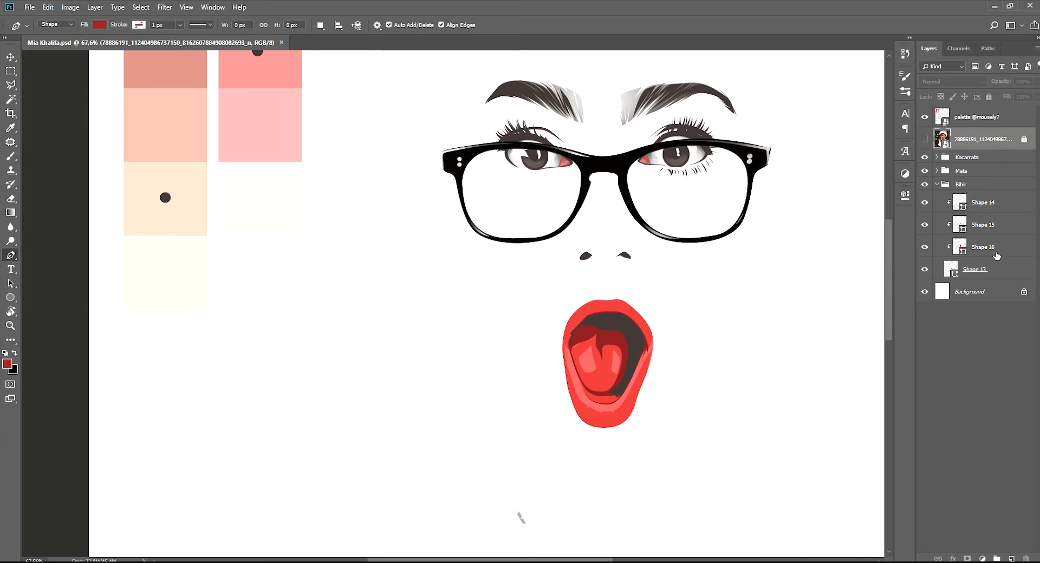
Add an empty layer above Shape 14 and clip it to the Shape 13 base
click(992, 247)
click(984, 267)
click(982, 227)
click(983, 206)
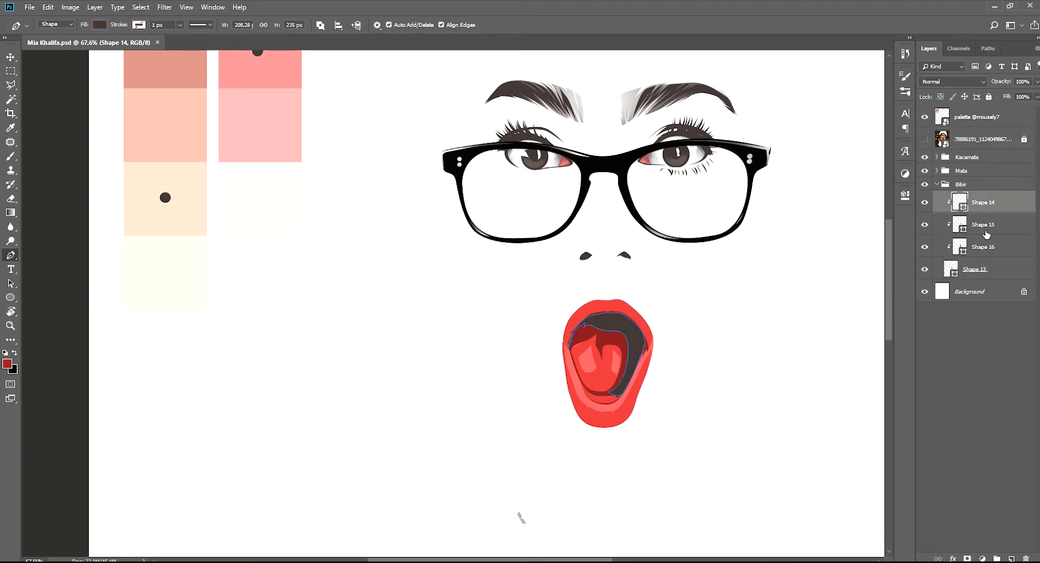
click(1011, 558)
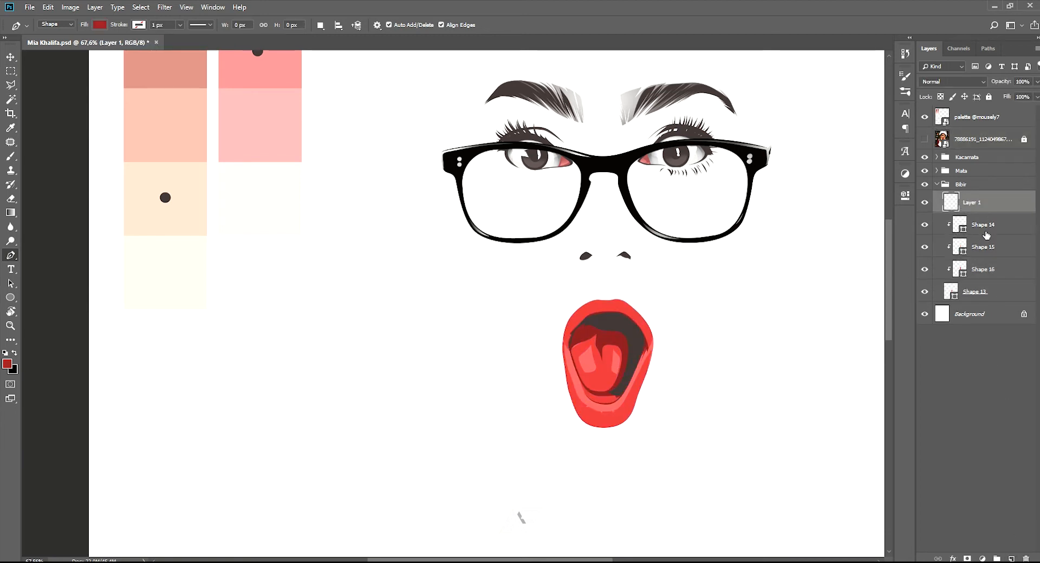
alt+click(994, 215)
drag(351, 303, 351, 326)
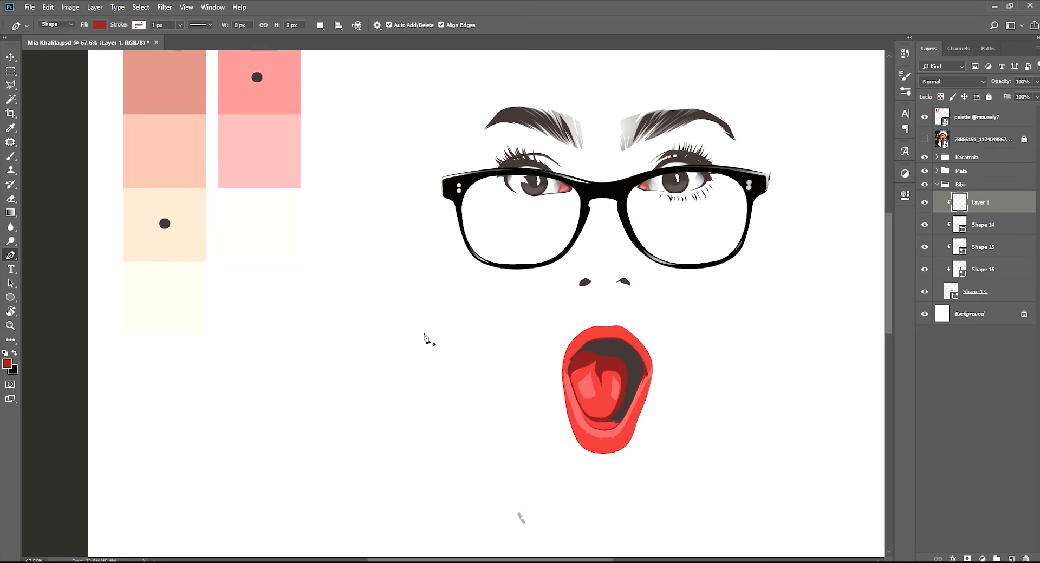
Set the foreground colour to light pink, show the reference photo and switch to the Pen tool
key(b)
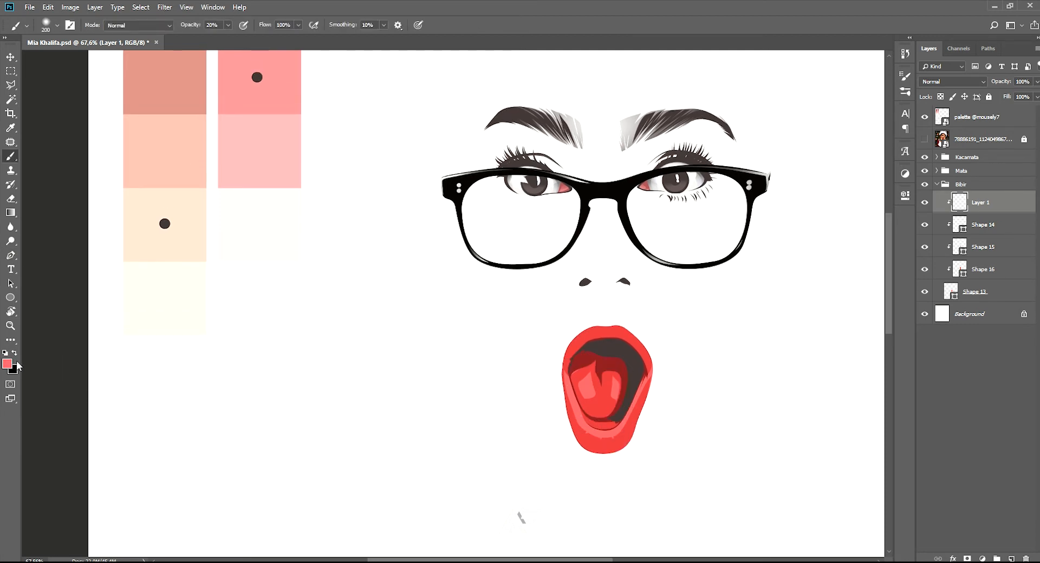
key(i)
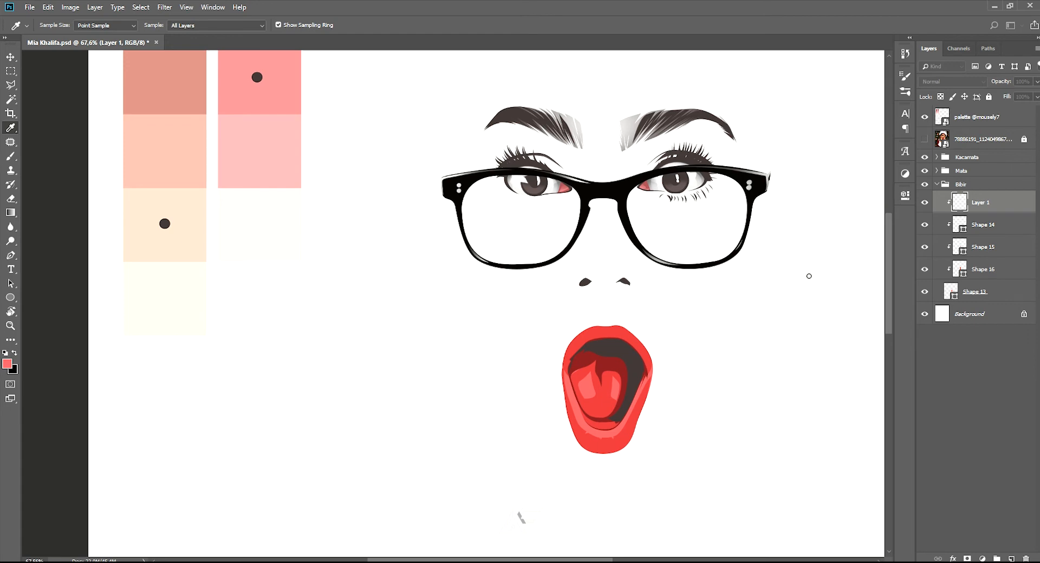
key(b)
click(925, 139)
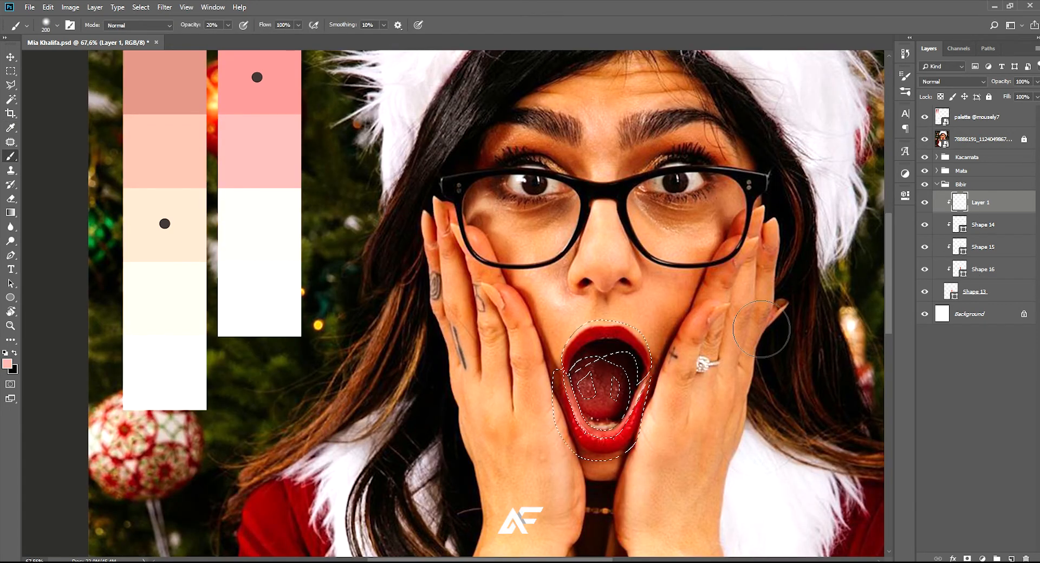
scroll(697, 429, up, 6)
key(p)
Start a light pink highlight path at the left mouth corner and trace down the left side of the lower lip
scroll(605, 410, up, 1)
drag(379, 362, 419, 277)
drag(313, 292, 315, 222)
scroll(297, 183, up, 3)
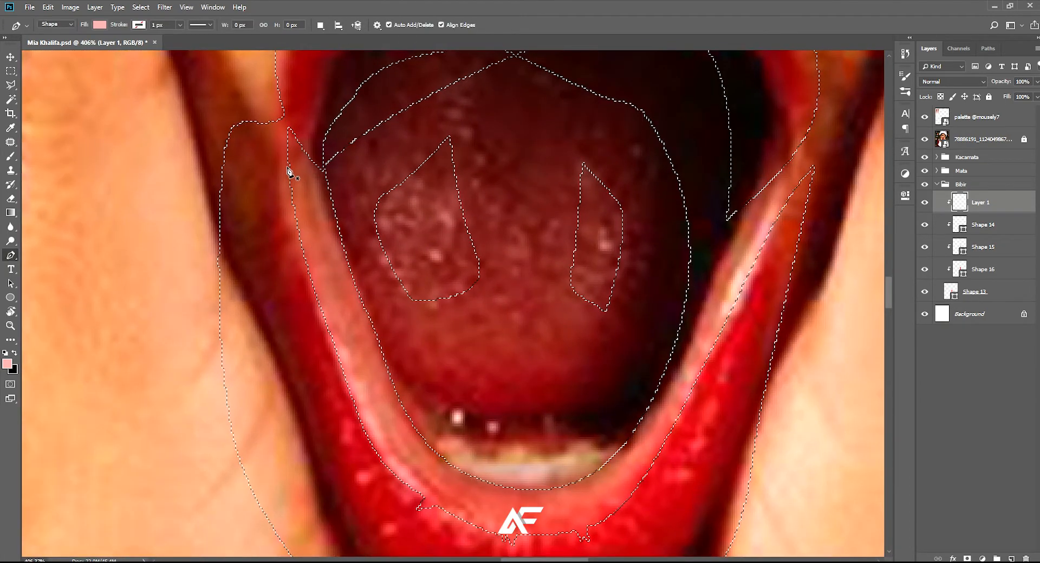
click(289, 170)
scroll(304, 190, down, 3)
drag(350, 311, 355, 324)
click(422, 414)
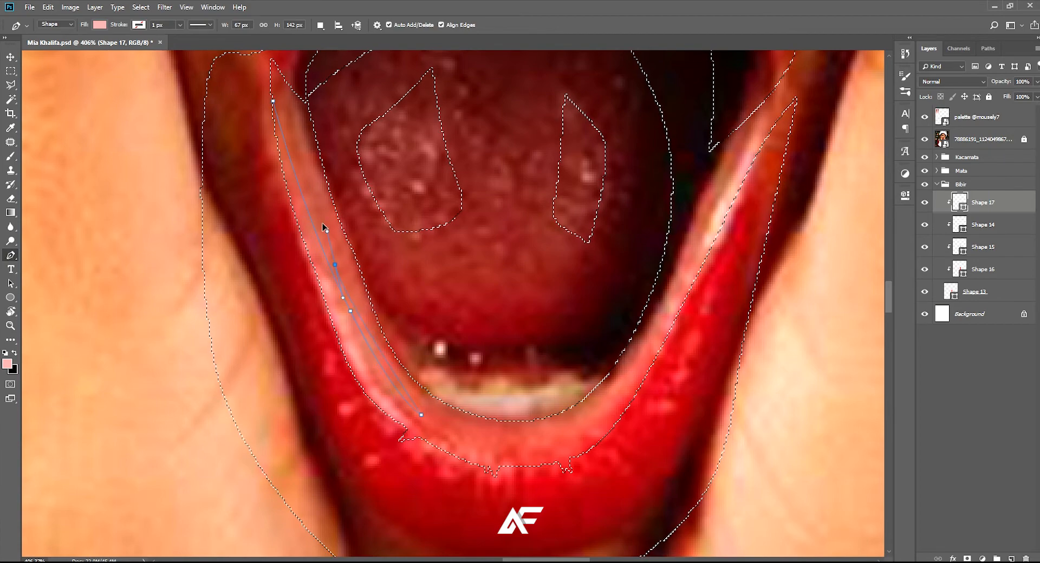
Double the path back up to the left mouth corner and start down the lip's inner edge
drag(317, 199, 317, 187)
drag(302, 134, 300, 122)
click(298, 114)
drag(367, 313, 367, 343)
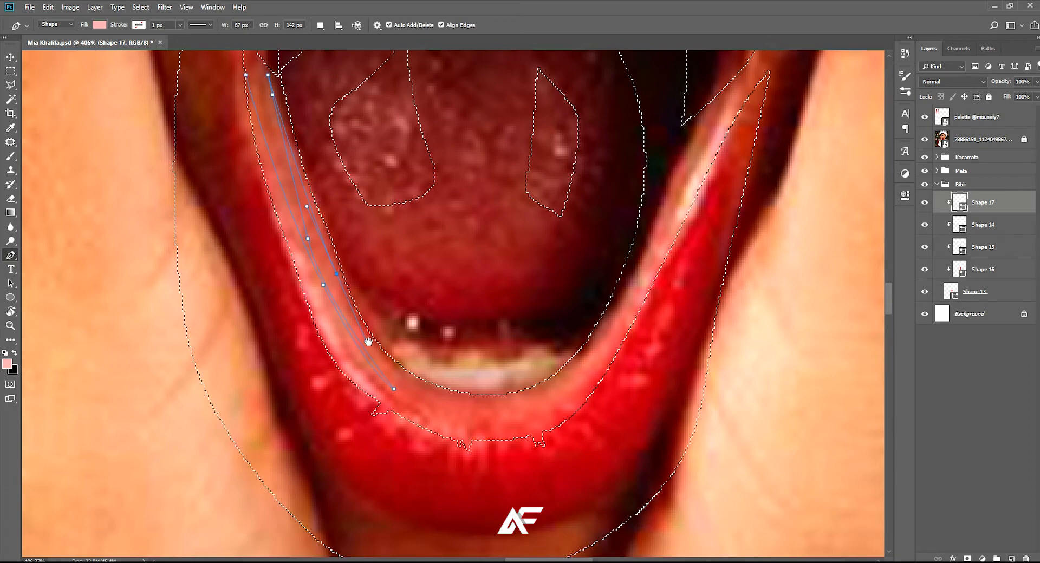
Continue the path around the lip's inner edge below the teeth and up towards the right mouth corner
drag(469, 402, 541, 413)
click(630, 281)
drag(669, 188, 621, 298)
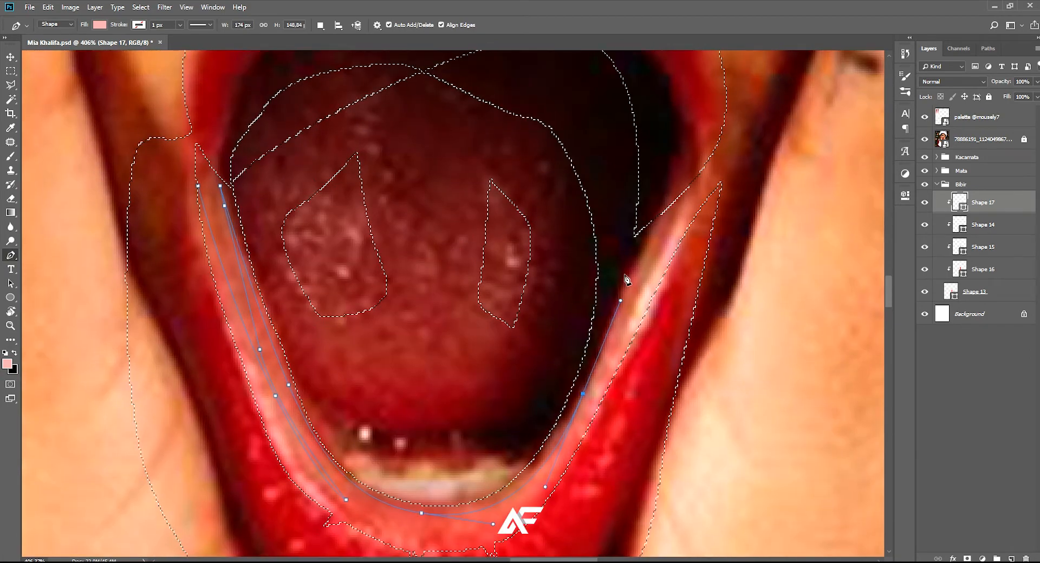
scroll(651, 235, up, 3)
drag(651, 233, 672, 214)
click(680, 197)
Double the path back down the right side of the lower lip and up again to the right mouth corner
drag(574, 438, 554, 485)
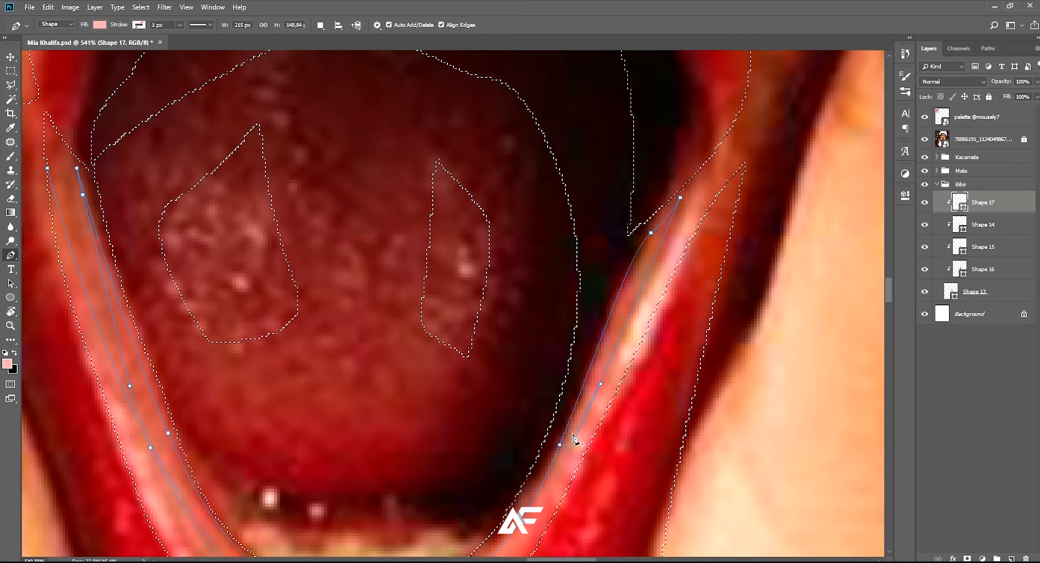
drag(674, 236, 693, 209)
drag(718, 171, 722, 161)
alt+click(718, 171)
drag(693, 266, 695, 260)
scroll(659, 203, down, 4)
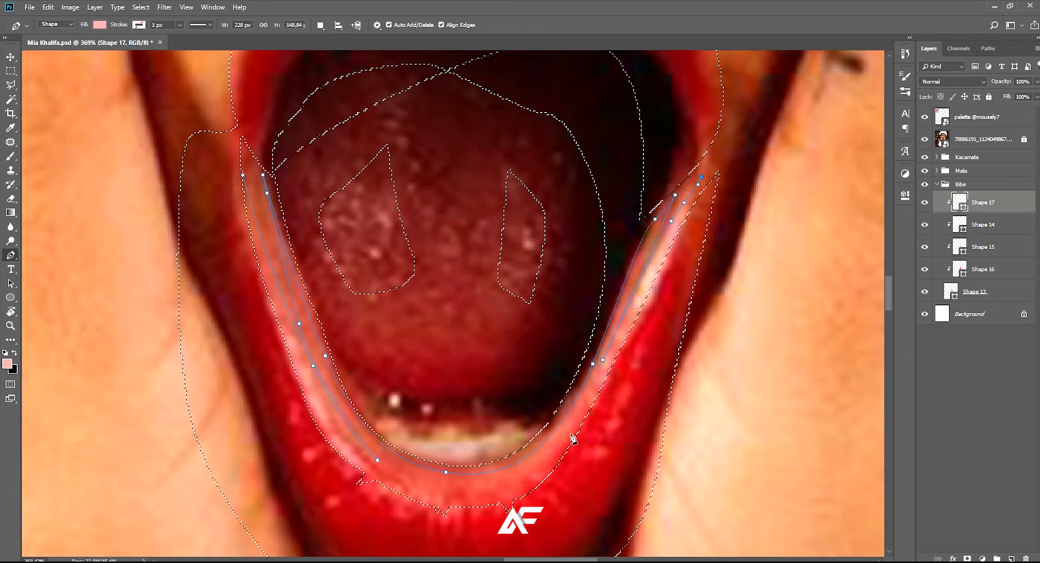
Trace the path down the right outer edge of the pale lip band and add jagged notches right of centre
scroll(515, 510, up, 5)
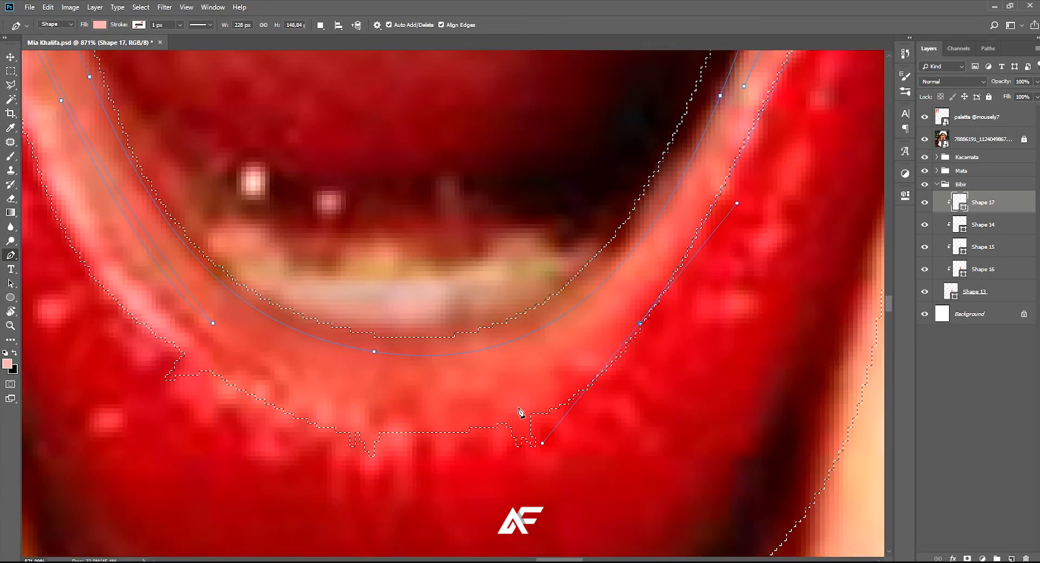
click(521, 413)
click(535, 446)
click(511, 413)
click(488, 418)
click(502, 456)
click(473, 451)
click(464, 423)
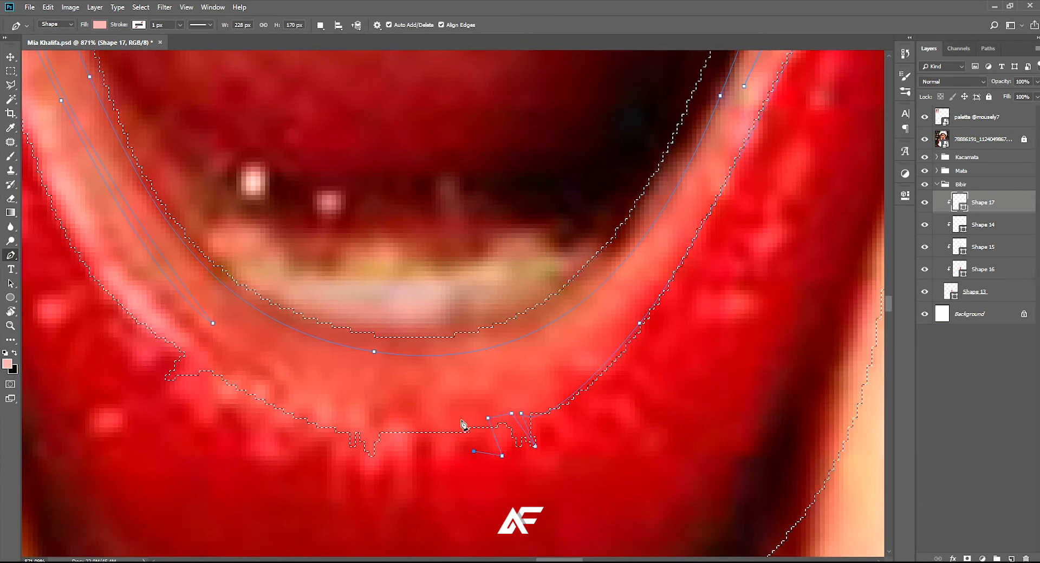
Add narrow jagged spikes to the path at the centre of the lower lip highlight's outer edge
drag(448, 431, 475, 425)
click(469, 422)
click(460, 459)
click(459, 422)
click(445, 450)
click(445, 422)
click(431, 421)
Extend the path leftward along the lower lip highlight and finish that end with jagged notches
click(374, 403)
click(341, 384)
click(294, 393)
click(278, 378)
click(307, 364)
click(260, 373)
click(279, 360)
click(265, 340)
scroll(256, 336, down, 3)
scroll(255, 334, down, 2)
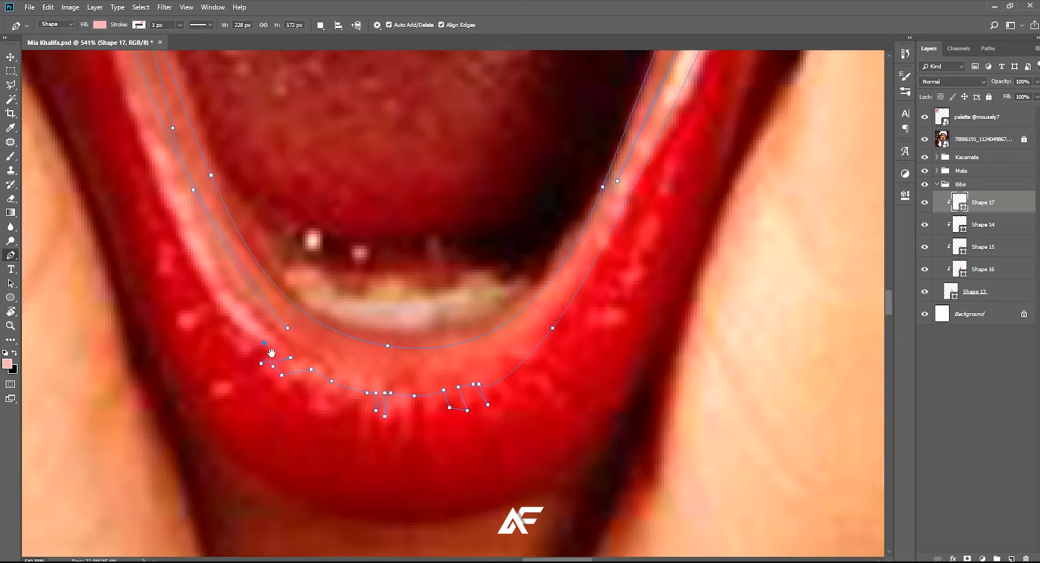
Trace the path up the left outer edge of the pale lip band to the mouth corner and close it
drag(257, 335, 372, 410)
drag(278, 251, 267, 230)
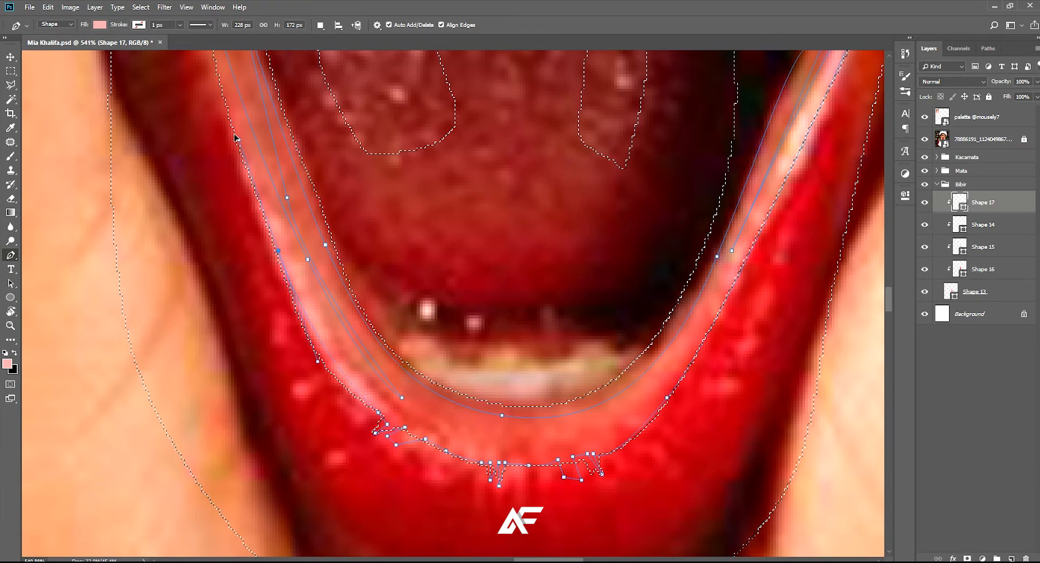
drag(232, 129, 318, 305)
drag(290, 156, 293, 106)
scroll(293, 108, down, 10)
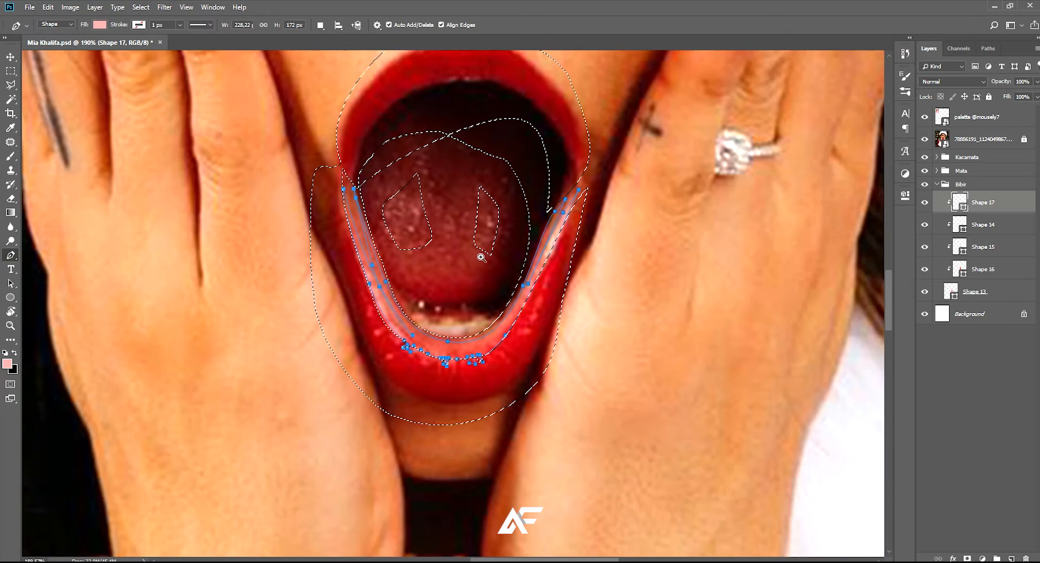
scroll(470, 267, down, 3)
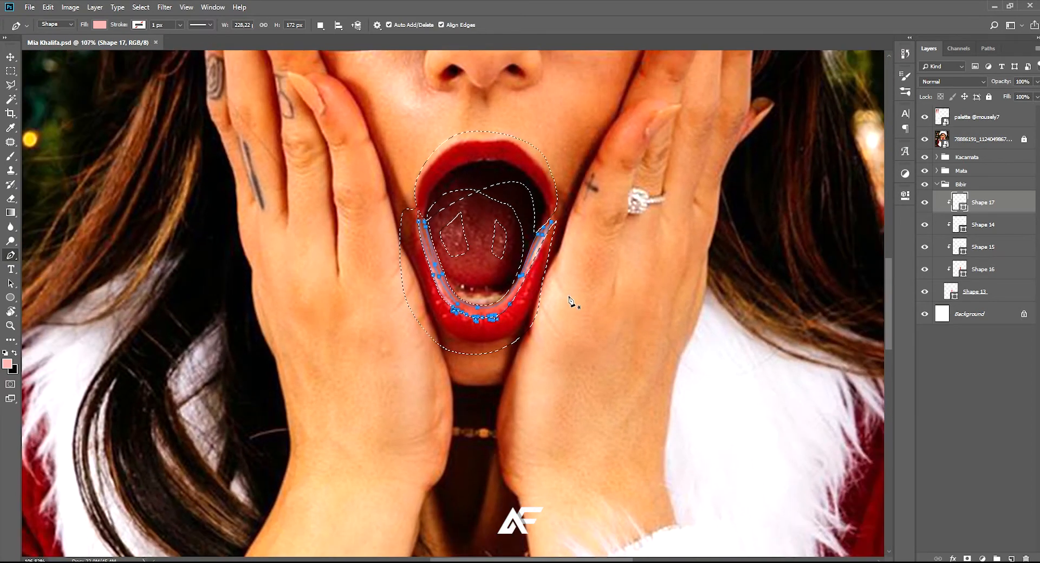
Toggle the reference photo off to review the pale lip band, then reselect Shape 17 with the photo shown
click(924, 139)
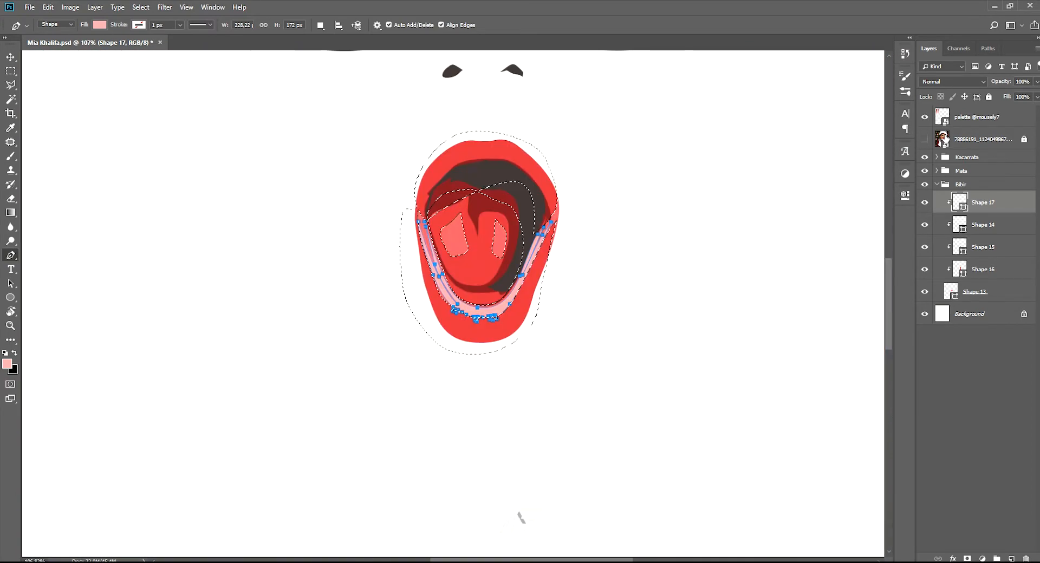
click(944, 139)
scroll(495, 281, down, 5)
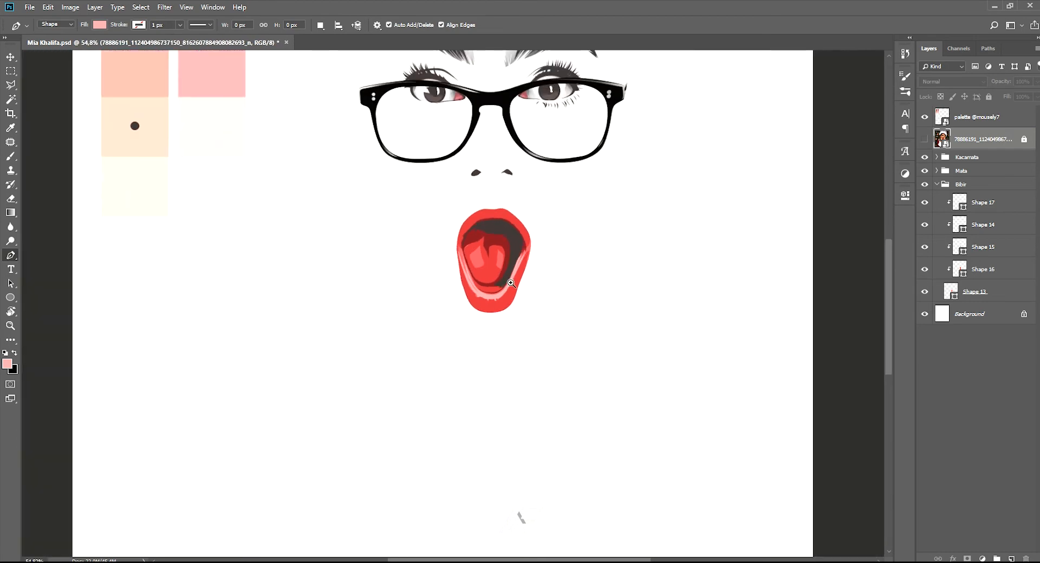
scroll(517, 283, up, 5)
scroll(545, 277, up, 3)
click(972, 212)
click(924, 140)
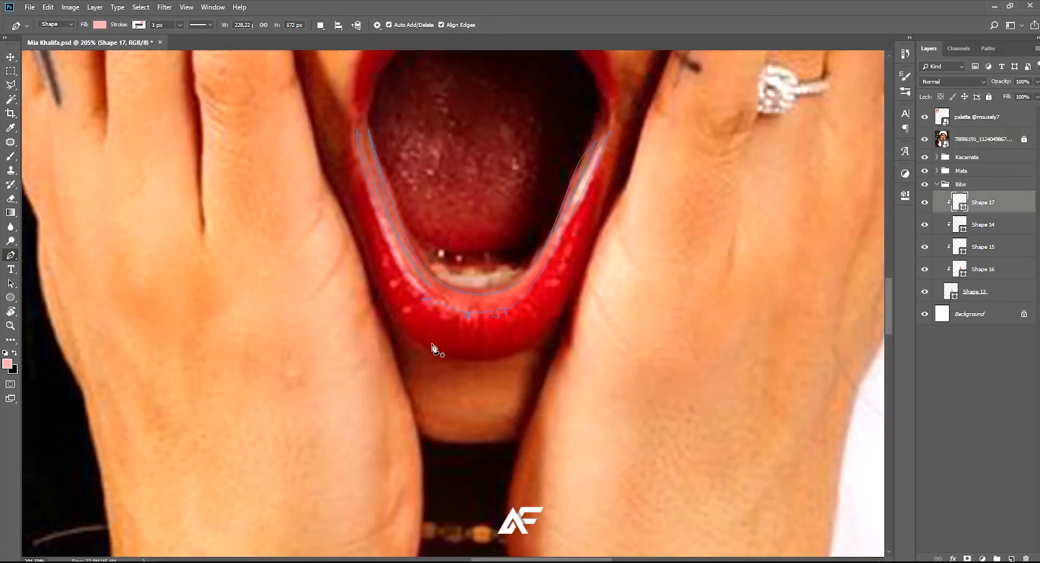
scroll(476, 324, up, 6)
click(233, 230)
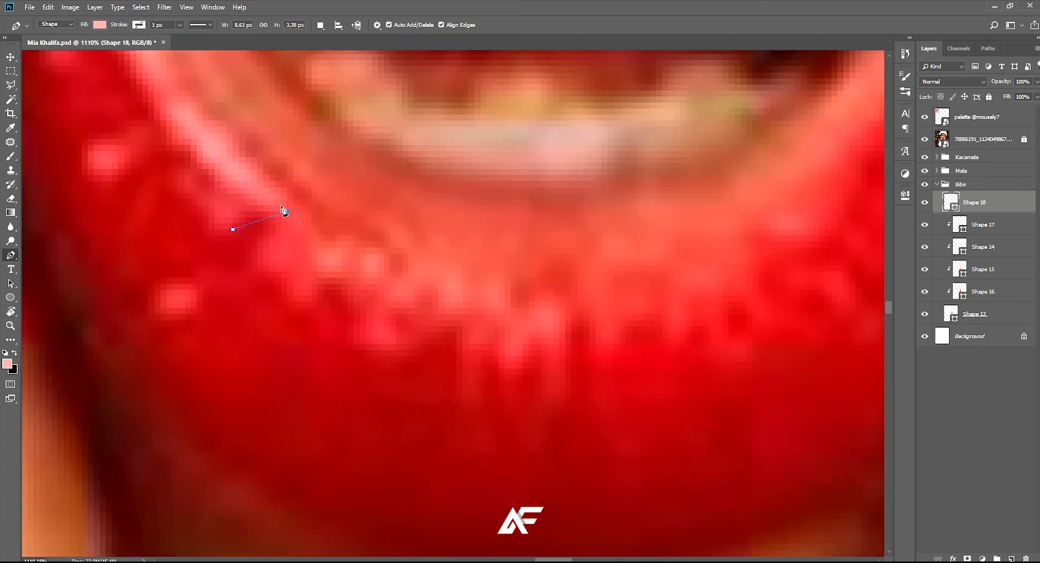
key(ctrl+z)
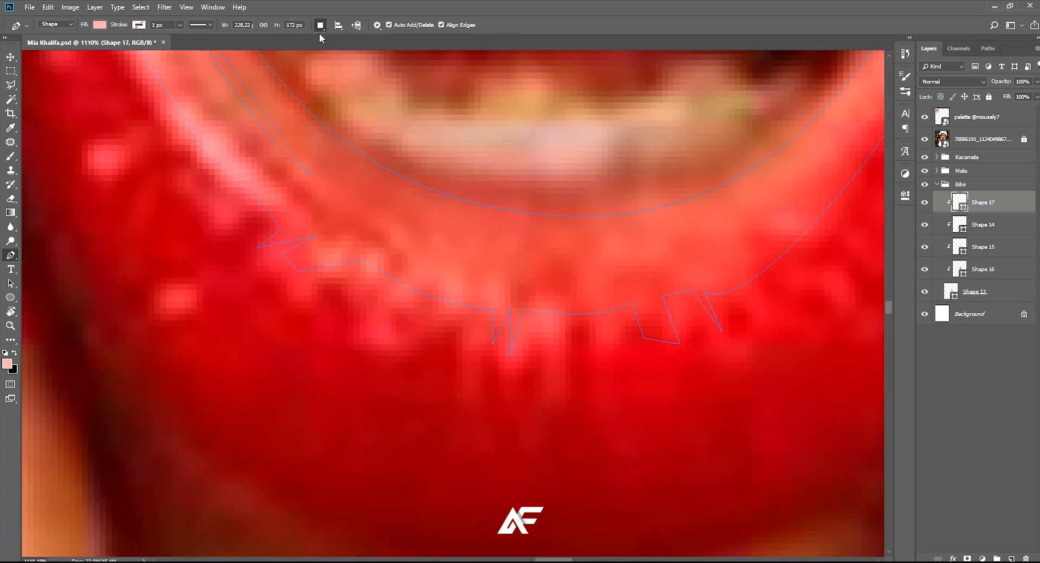
Set the pen to combine shapes and add jagged pieces to Shape 17 along the lower edge of the pale lip band
drag(245, 245, 287, 211)
drag(645, 291, 662, 308)
click(764, 242)
click(801, 313)
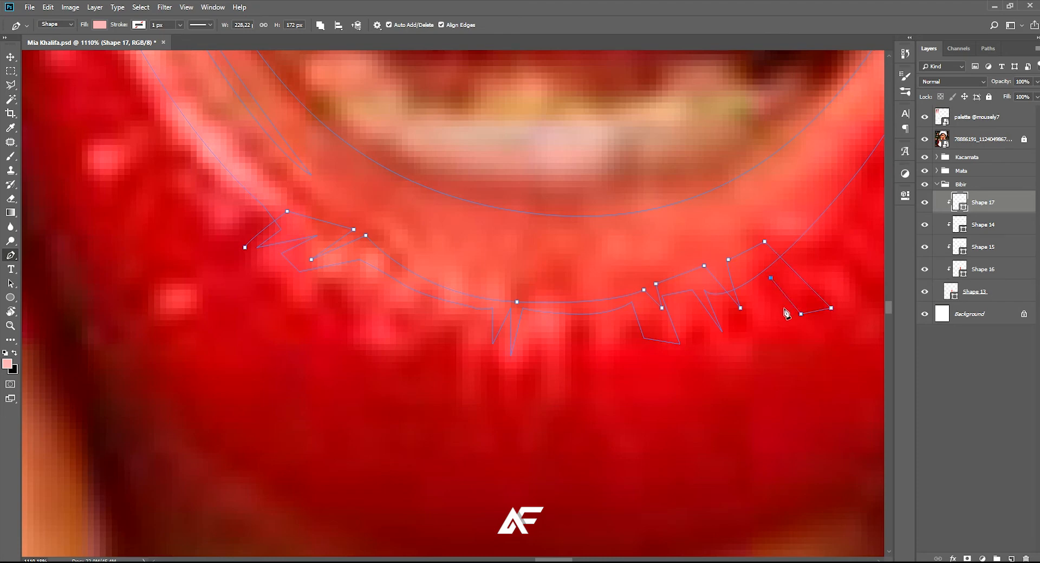
drag(644, 346, 607, 351)
click(462, 338)
click(441, 333)
click(402, 320)
drag(292, 284, 274, 275)
Hide the reference photo and examine the jagged edge of the pale lip band
scroll(242, 248, down, 10)
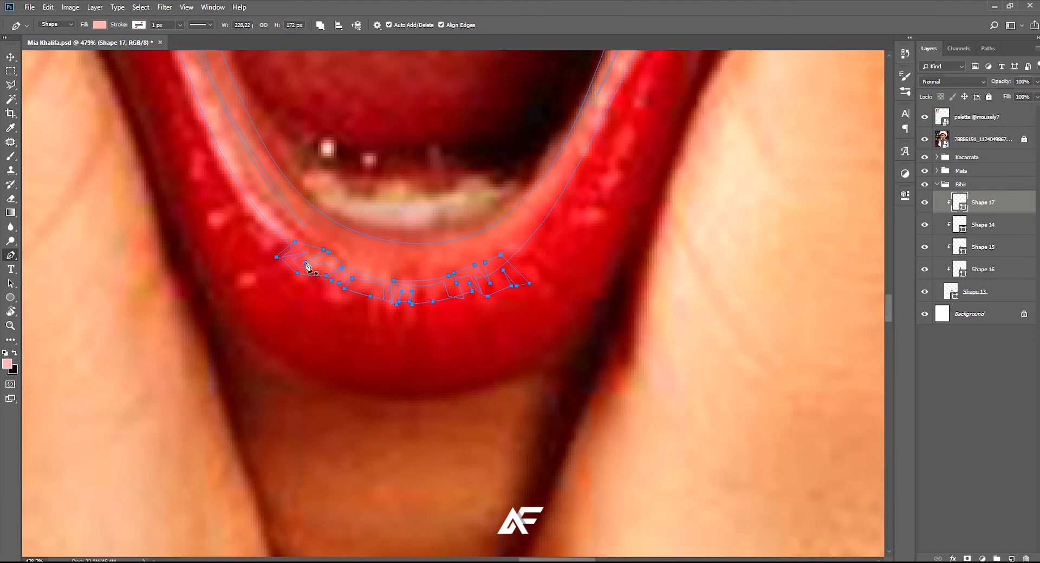
scroll(495, 225, down, 2)
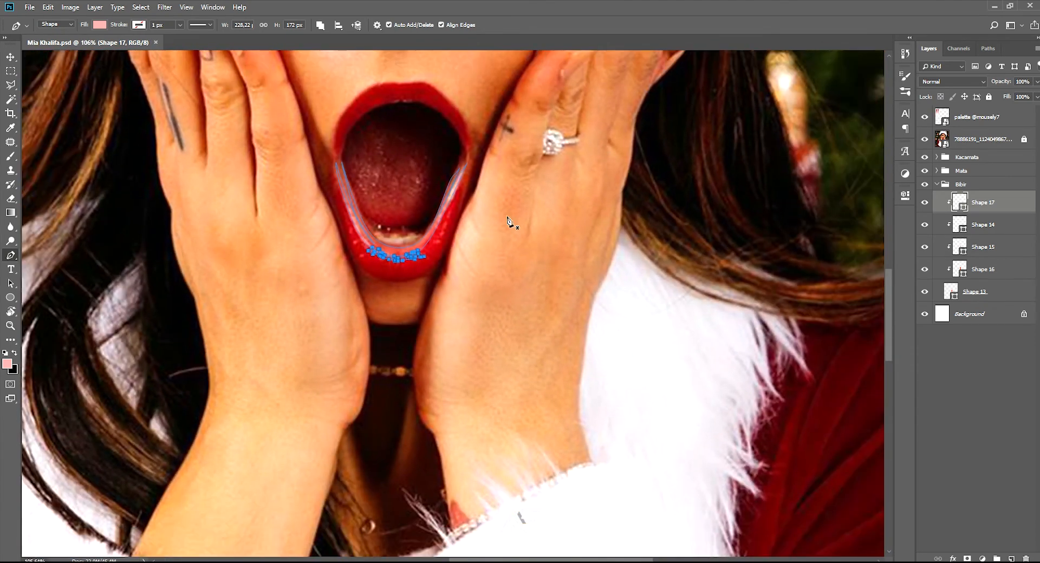
click(925, 135)
scroll(507, 203, down, 2)
scroll(485, 224, up, 4)
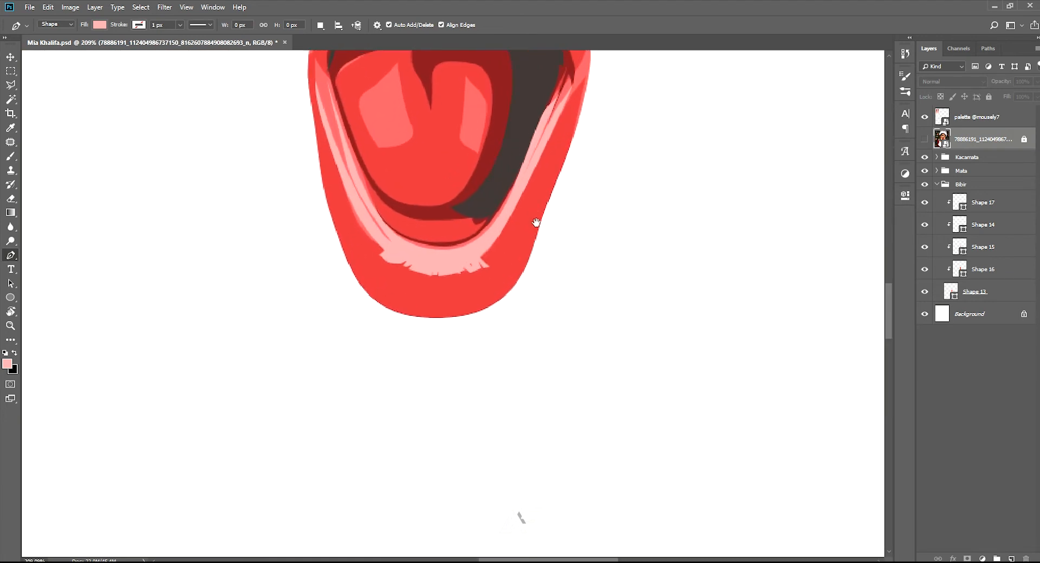
Add a new layer above Shape 17, clip it to the lip shape, and pick white as the foreground colour
click(989, 213)
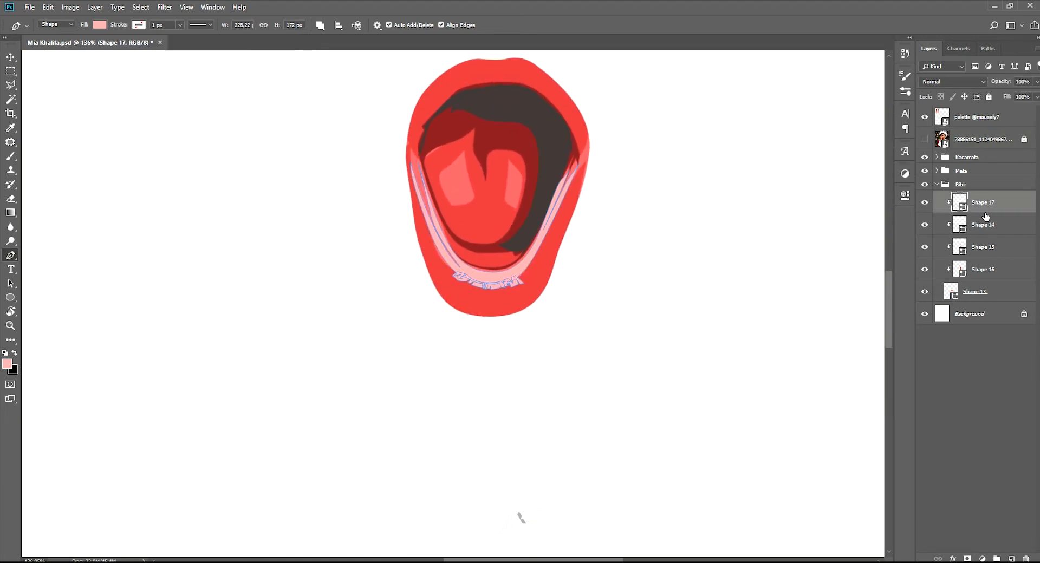
click(1011, 557)
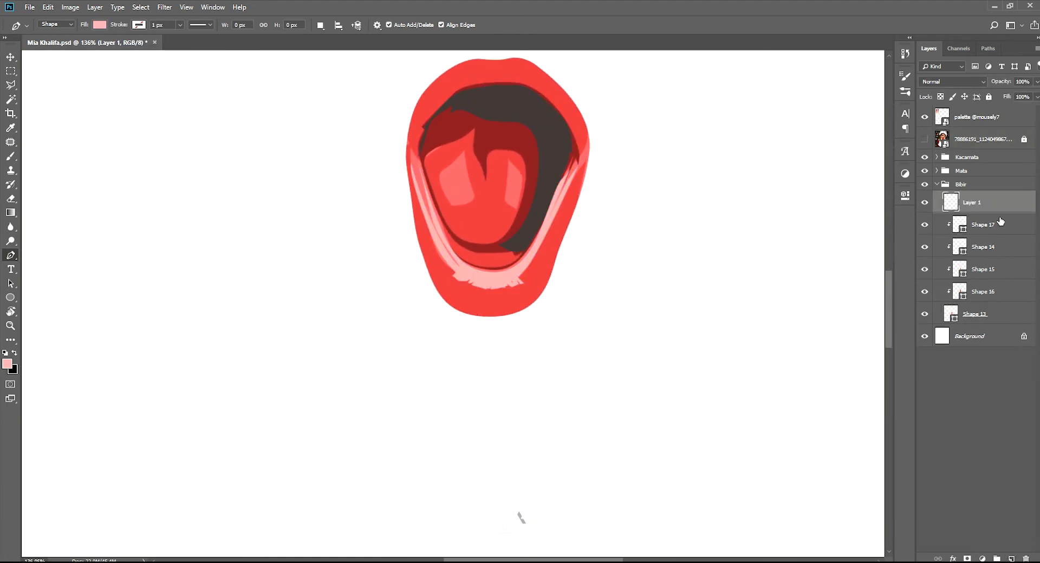
alt+click(995, 215)
scroll(460, 261, down, 3)
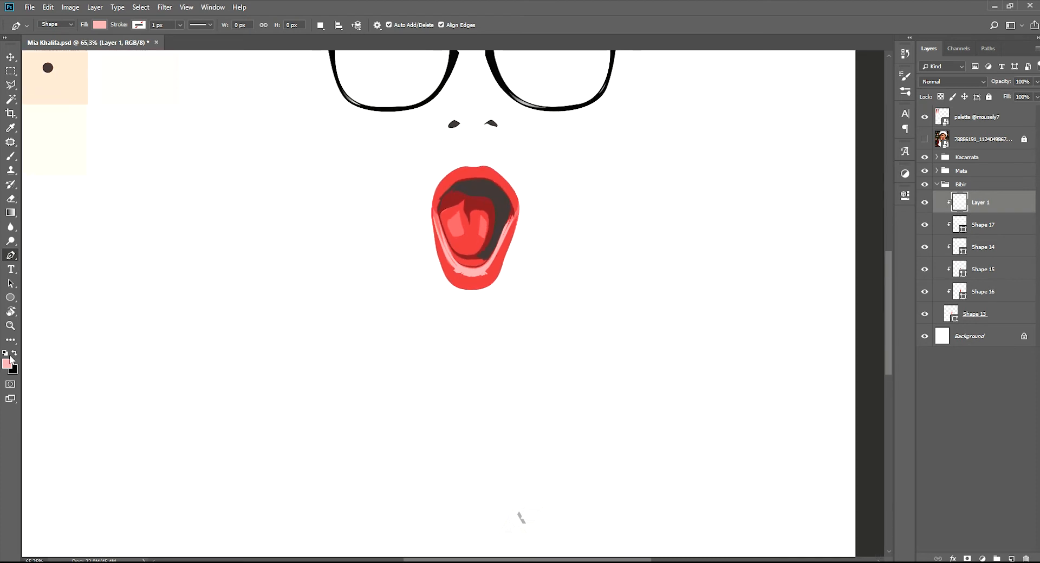
key(i)
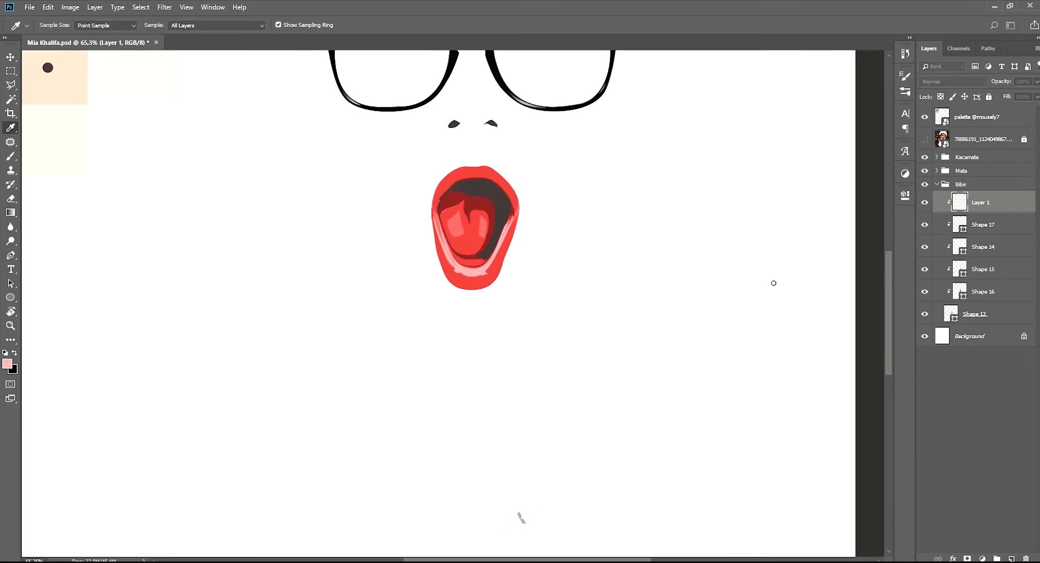
click(978, 270)
Save the document and show the reference photo over the mouth
scroll(403, 238, up, 3)
key(ctrl+s)
drag(513, 235, 509, 257)
click(924, 139)
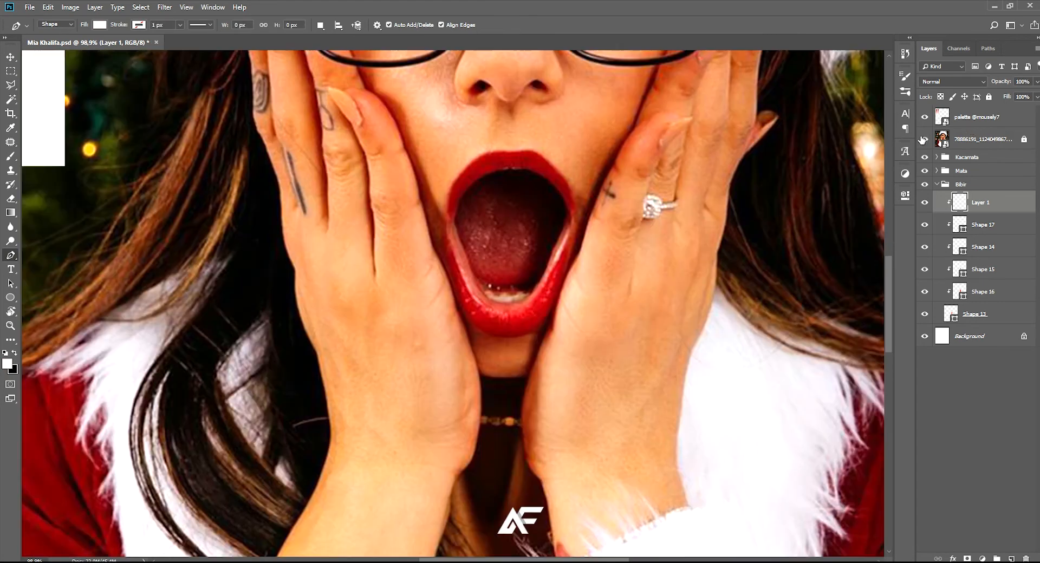
scroll(562, 316, up, 5)
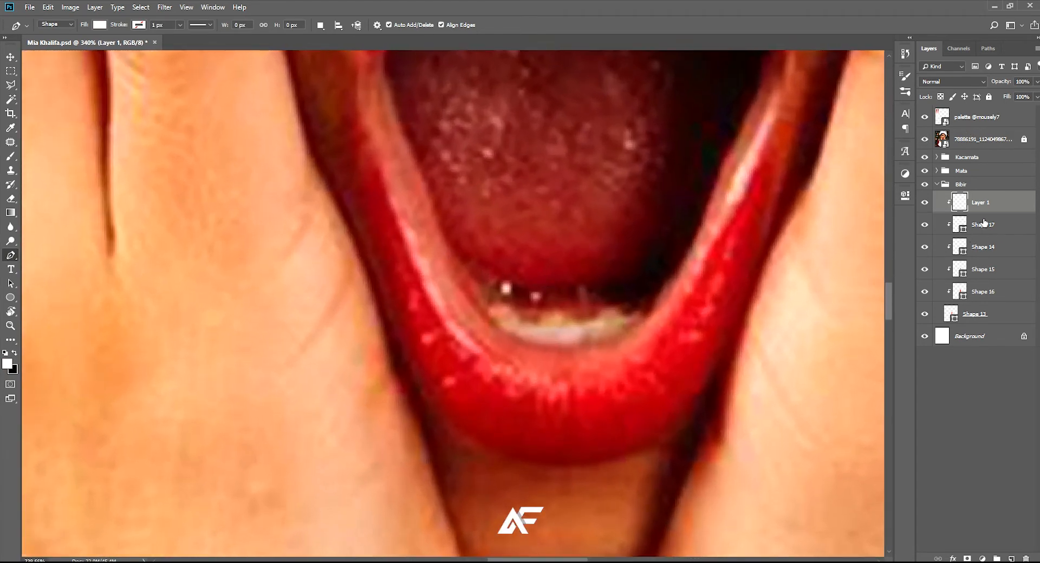
Draw a thin curved white highlight about 60 by 111 px along the left side of the lower lip
click(374, 155)
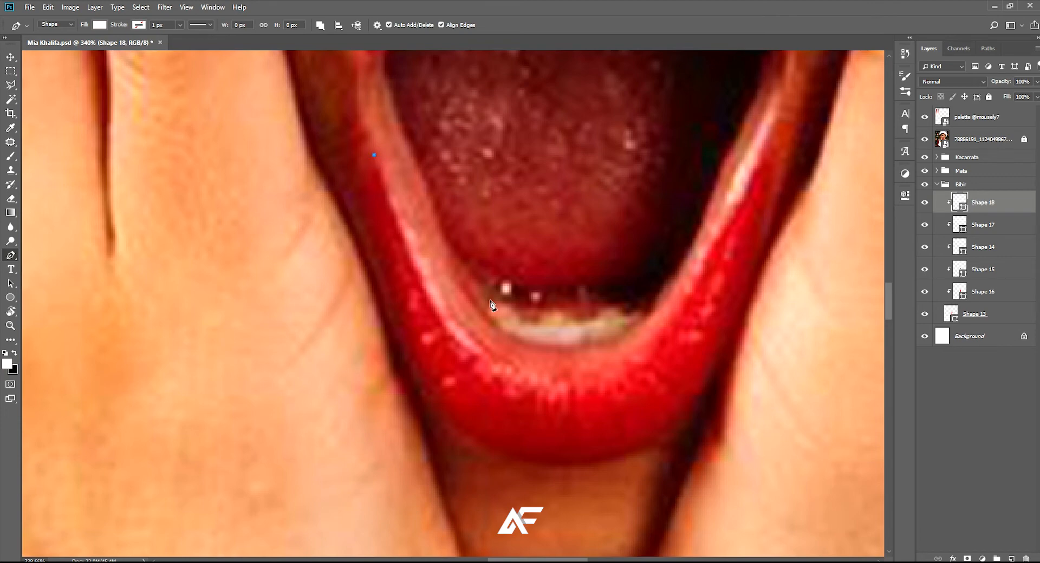
drag(552, 397, 559, 396)
drag(483, 356, 479, 355)
Add a matching thin white highlight to the same shape along the right side of the lower lip
drag(538, 163, 465, 268)
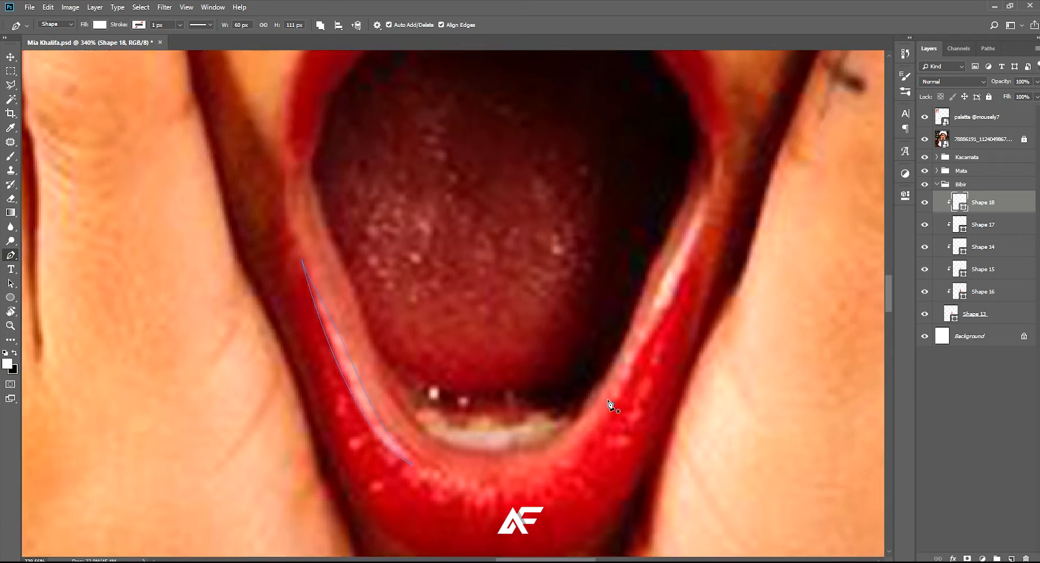
drag(705, 185, 707, 174)
alt+click(708, 186)
Add a jagged white highlight piece to the shape, running from left of the lower lip's centre to its middle
scroll(609, 406, down, 2)
scroll(570, 473, up, 5)
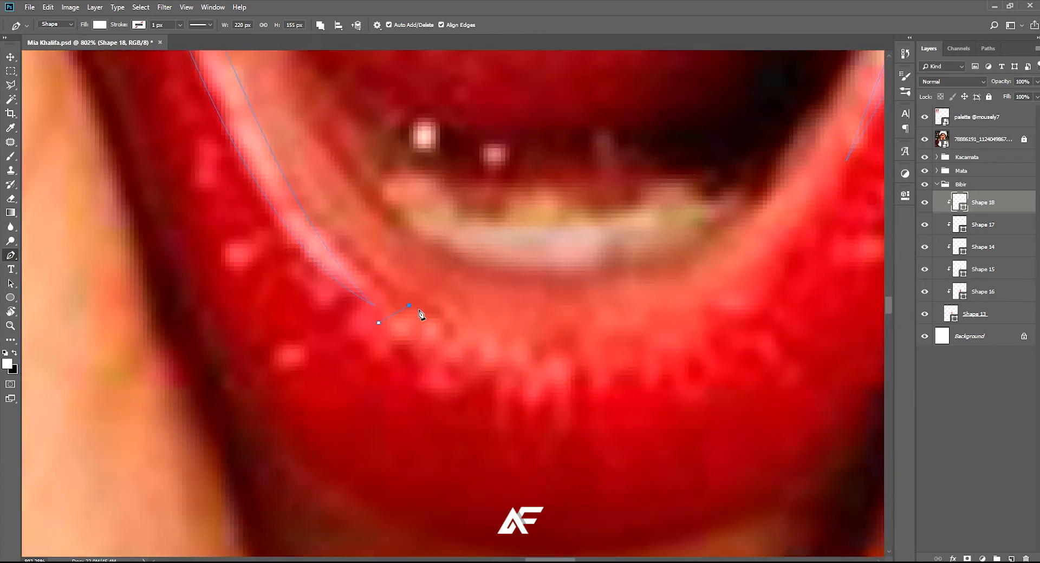
click(422, 314)
click(413, 331)
click(432, 319)
click(544, 375)
click(562, 388)
click(531, 366)
click(527, 392)
click(520, 383)
click(501, 380)
click(482, 376)
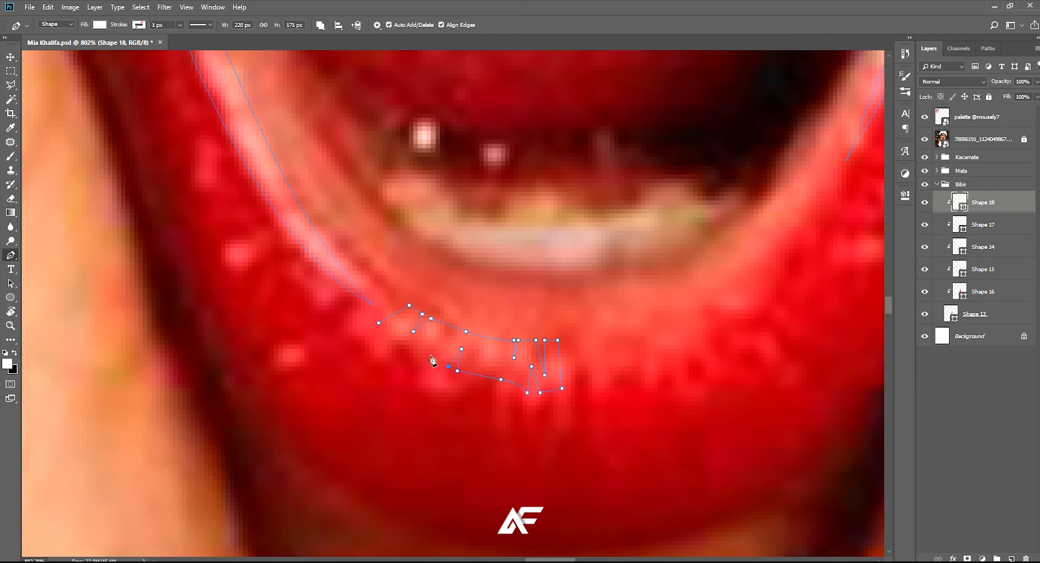
click(378, 324)
Add another jagged white highlight piece to the shape right of the lower lip's centre
scroll(436, 336, right, 3)
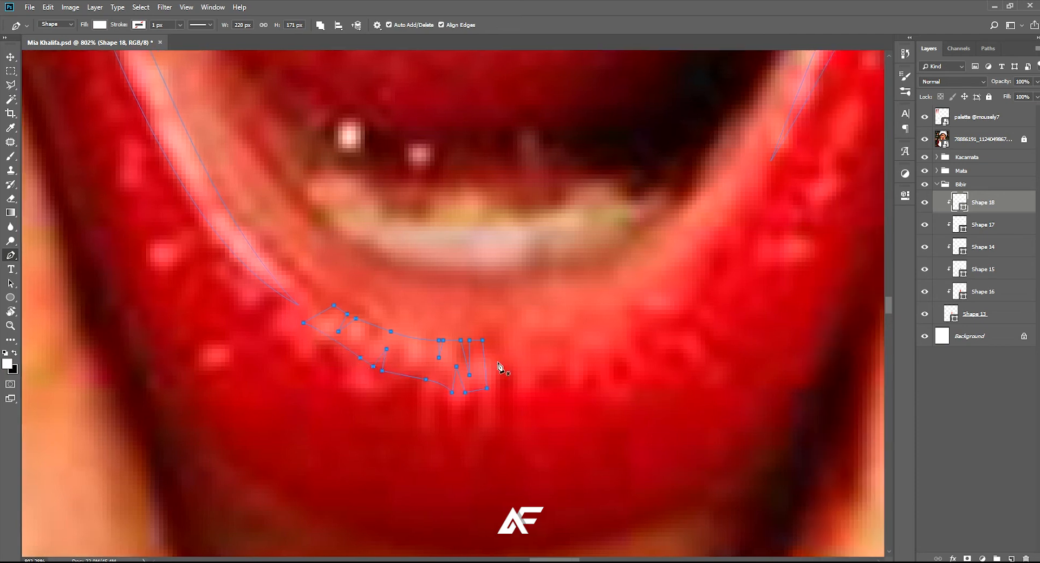
click(500, 340)
click(521, 336)
click(609, 366)
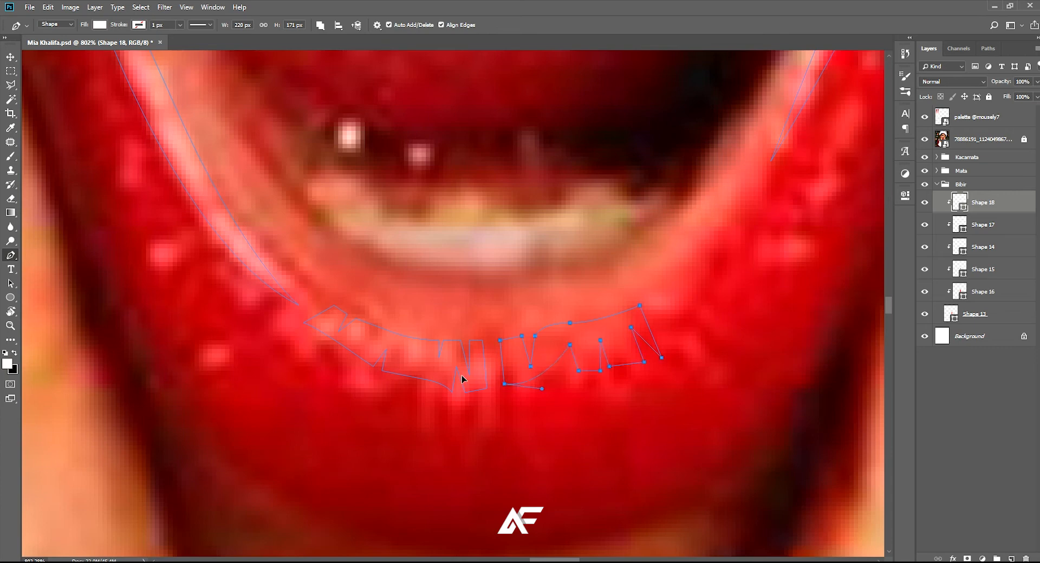
Save the document and hide the reference photo to review the white lip highlights
scroll(528, 373, down, 5)
scroll(529, 375, down, 4)
key(ctrl+s)
click(923, 139)
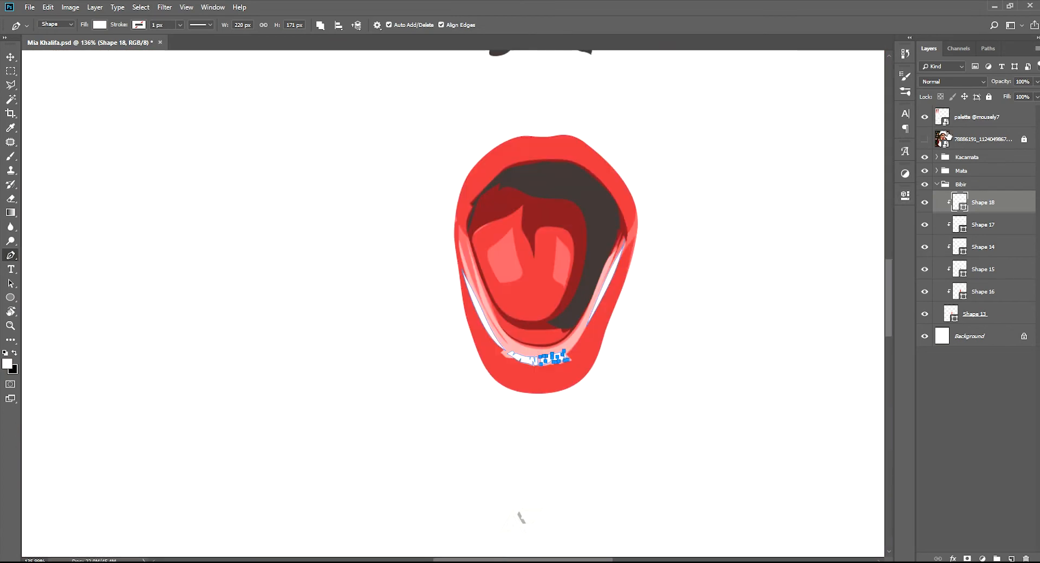
click(980, 139)
scroll(542, 355, down, 4)
scroll(540, 353, up, 1)
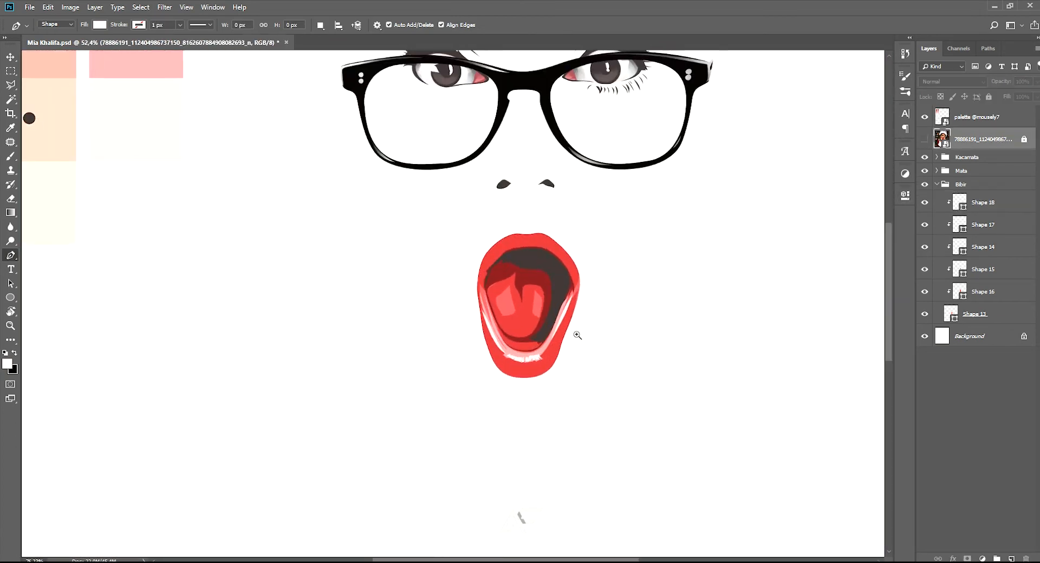
Add a layer mask to Shape 18 and fade the white highlights with a soft black brush reduced to 90 px
click(985, 205)
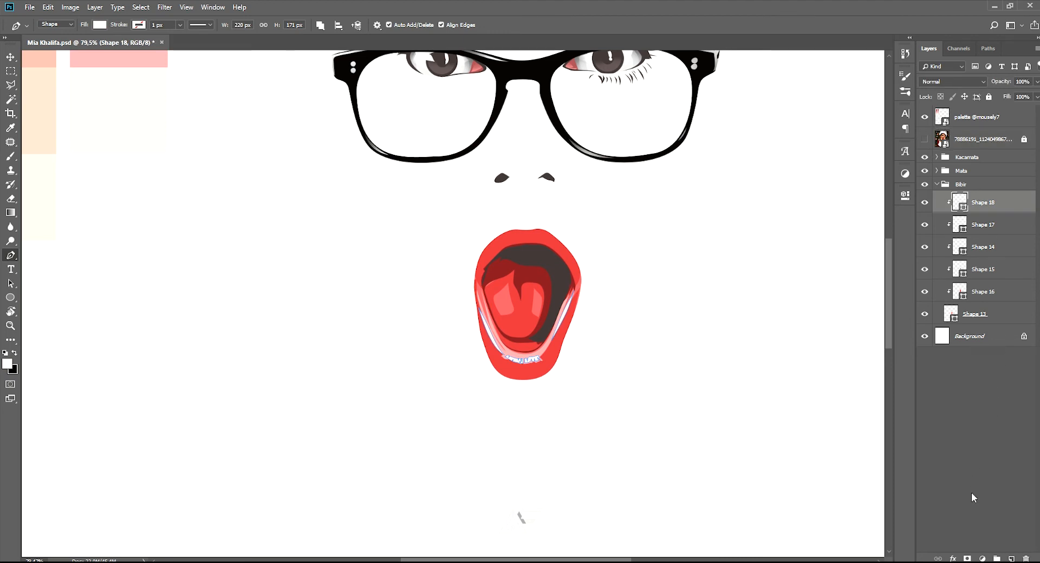
click(967, 559)
key(b)
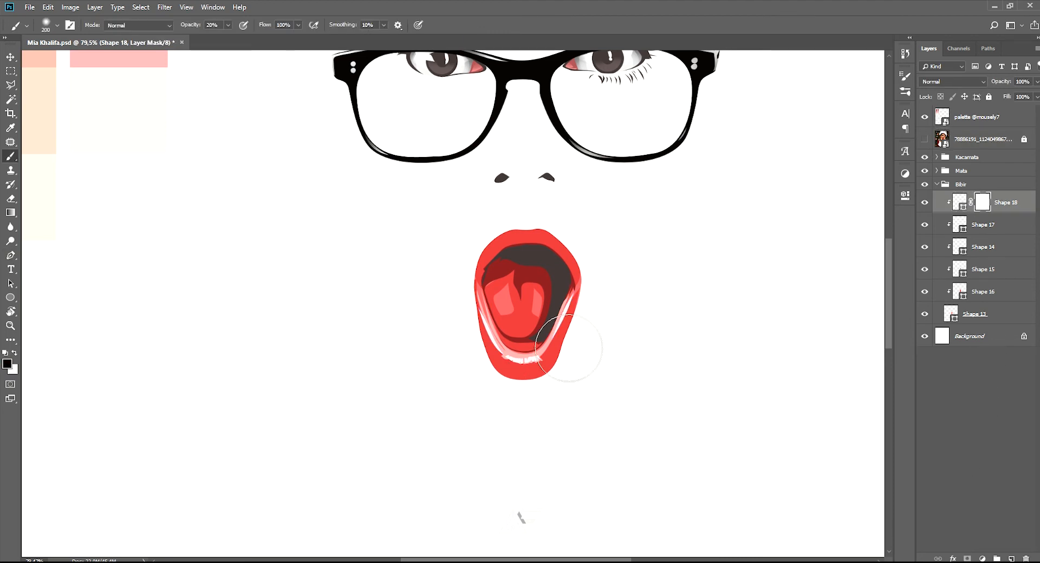
scroll(607, 392, up, 3)
key(bracketleft)
key(bracketleft)
key(bracketleft)
key(bracketleft)
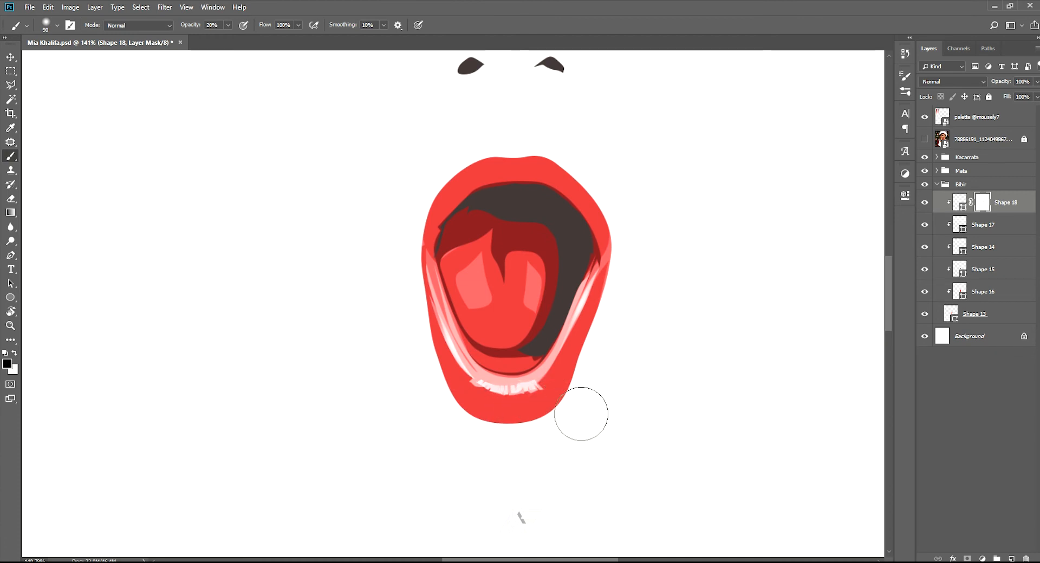
Add a layer mask to Shape 17 and fade parts of the pale lip band with the black brush
click(1004, 219)
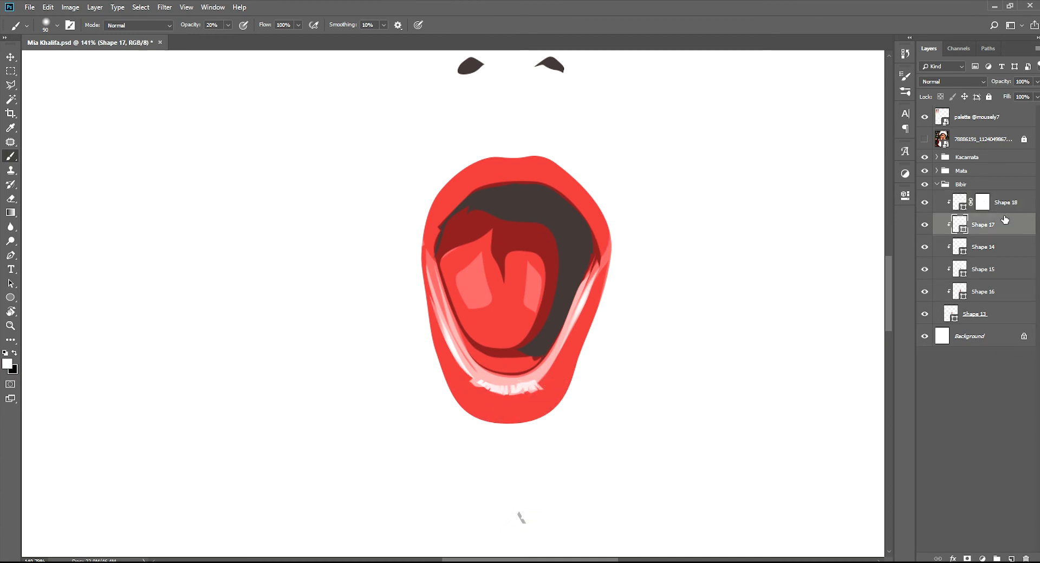
click(968, 558)
key(x)
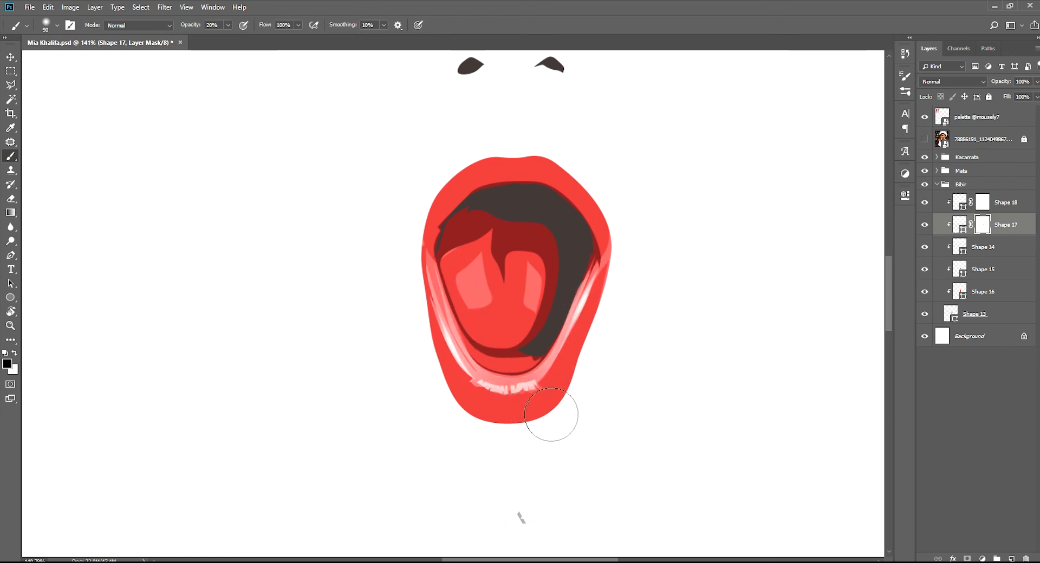
Add a layer mask to Shape 16 and brush black over the lips and tongue to soften their shading
click(978, 247)
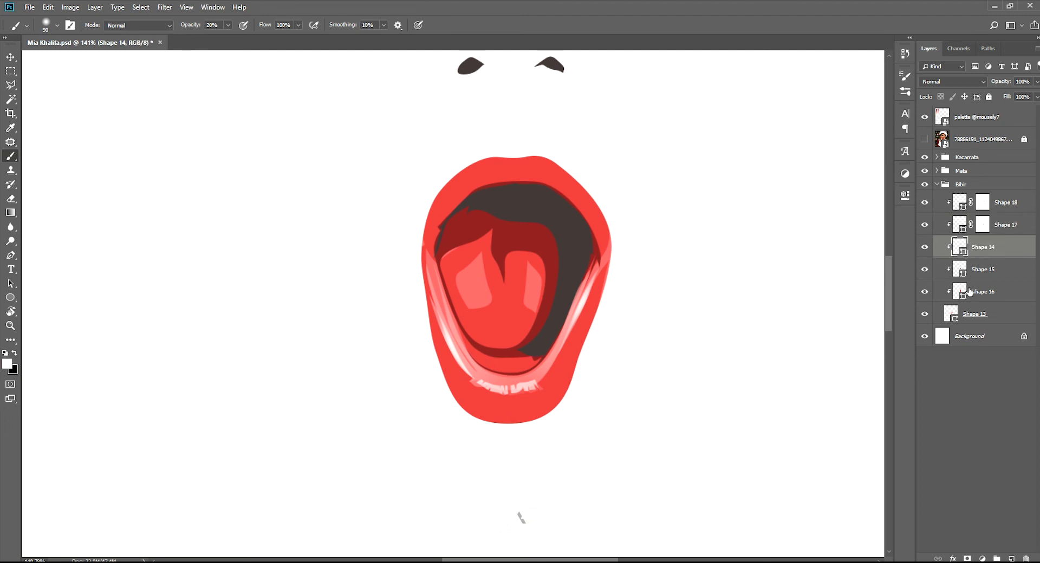
click(970, 292)
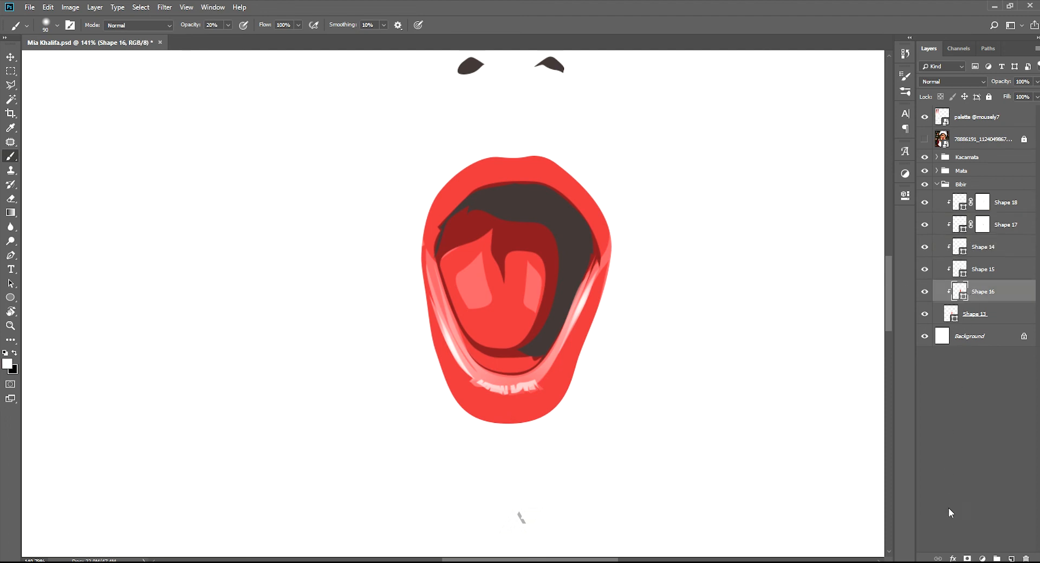
click(966, 558)
key(x)
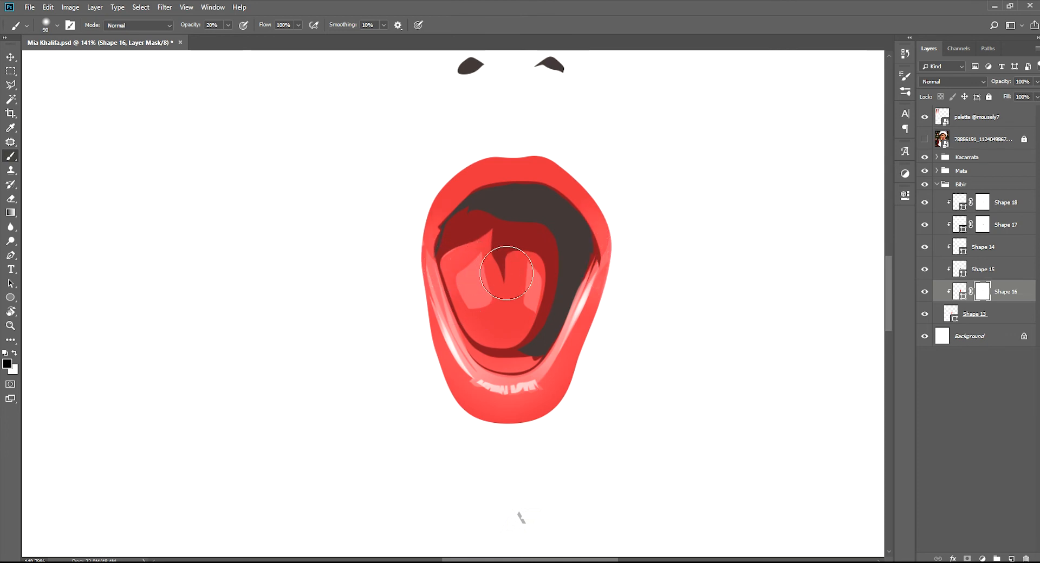
mouse_move(506, 276)
mouse_down()
mouse_move(533, 339)
mouse_move(558, 279)
mouse_move(490, 305)
mouse_up()
Add a layer mask to Shape 15 and fade the dark red shading below the tongue with a soft 50 px black brush
scroll(542, 302, down, 6)
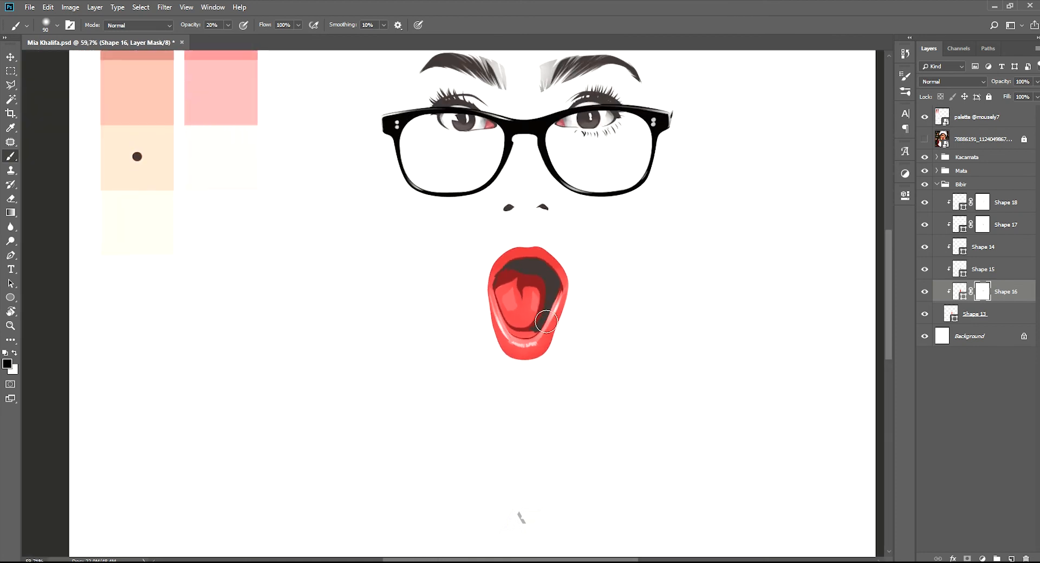
scroll(541, 302, up, 4)
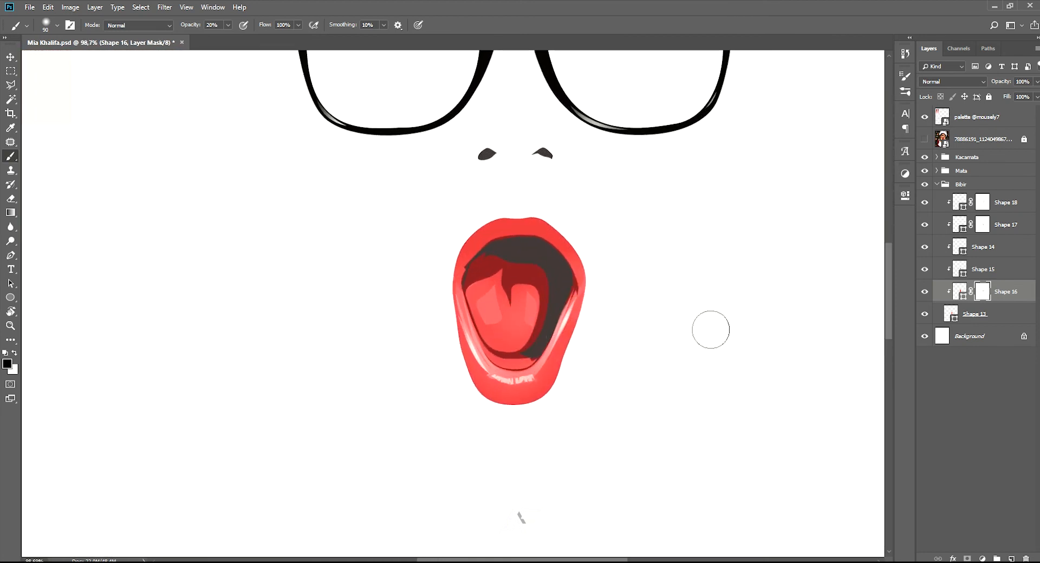
click(961, 268)
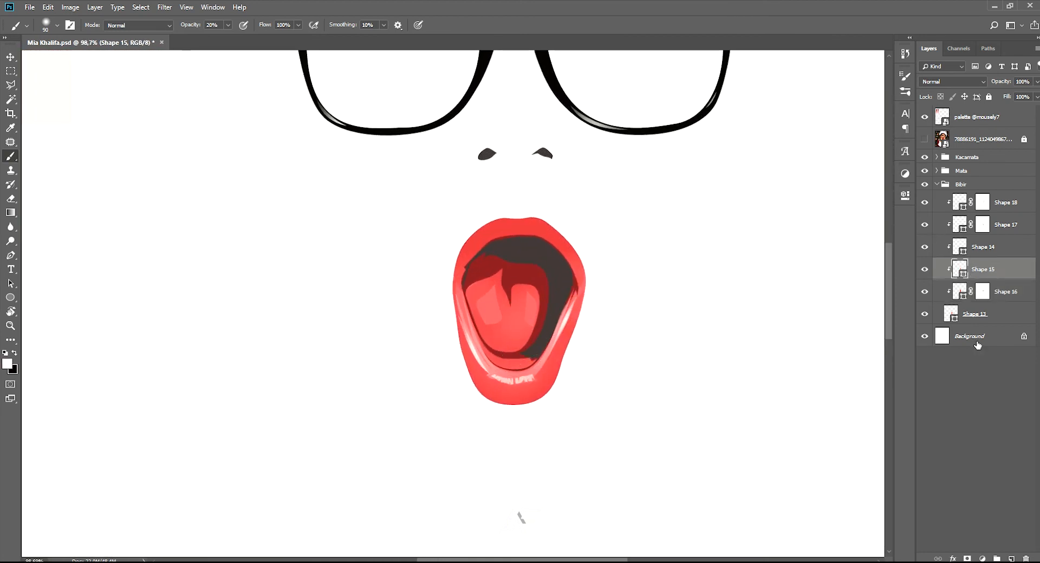
click(965, 556)
scroll(542, 341, up, 4)
key(x)
key(bracketleft)
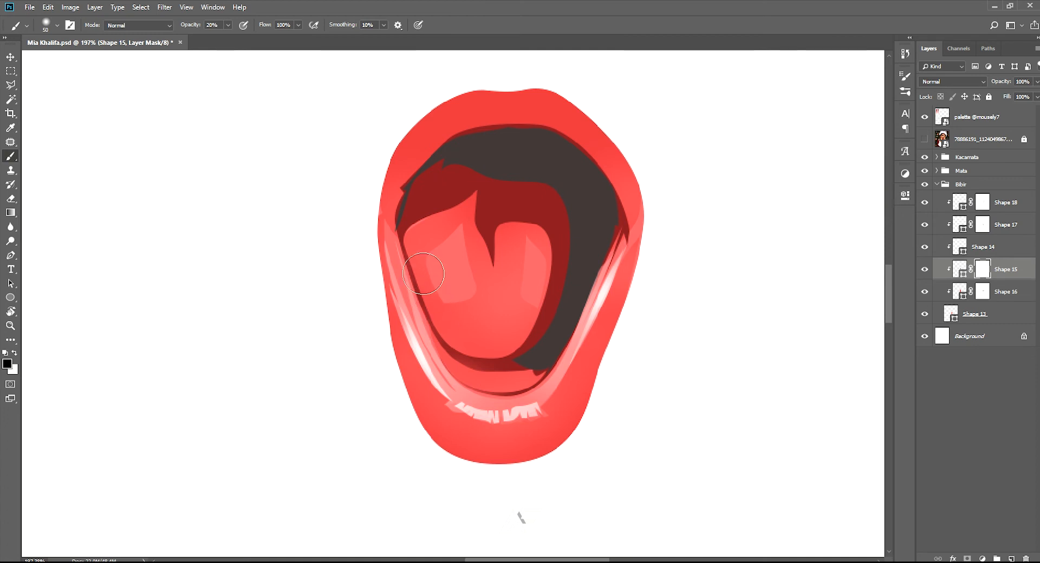
drag(507, 367, 528, 358)
Enlarge the mask brush to 70 px, fade more of the dark red mouth shading, and save the document
key(bracketright)
key(bracketright)
mouse_move(507, 268)
mouse_down()
mouse_move(504, 244)
mouse_move(502, 273)
mouse_move(465, 204)
mouse_move(496, 232)
mouse_move(561, 255)
mouse_move(560, 295)
mouse_move(538, 347)
mouse_up()
scroll(557, 310, down, 6)
scroll(556, 310, down, 7)
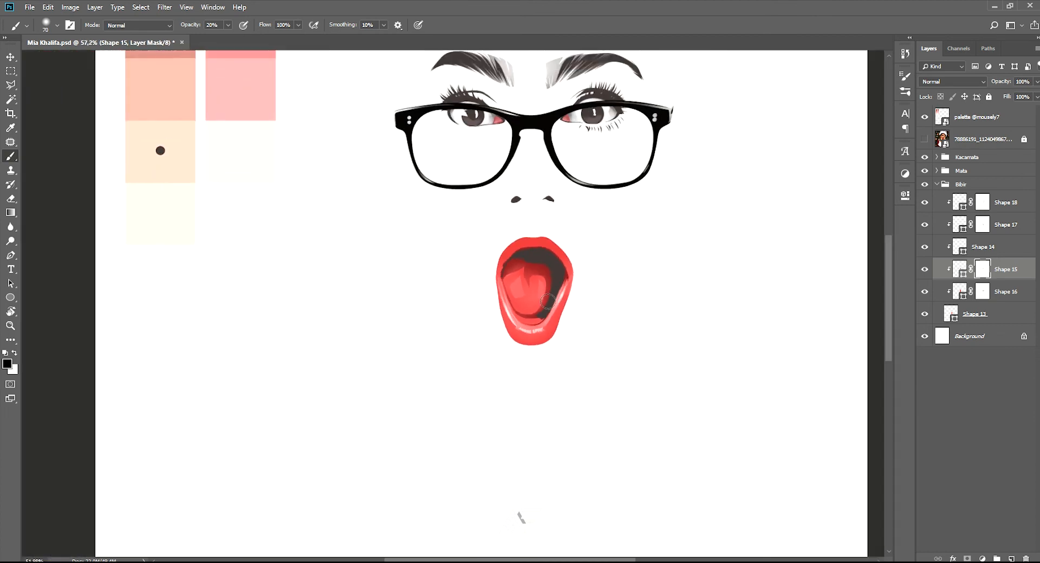
scroll(561, 287, up, 1)
drag(561, 287, 520, 368)
scroll(509, 357, up, 1)
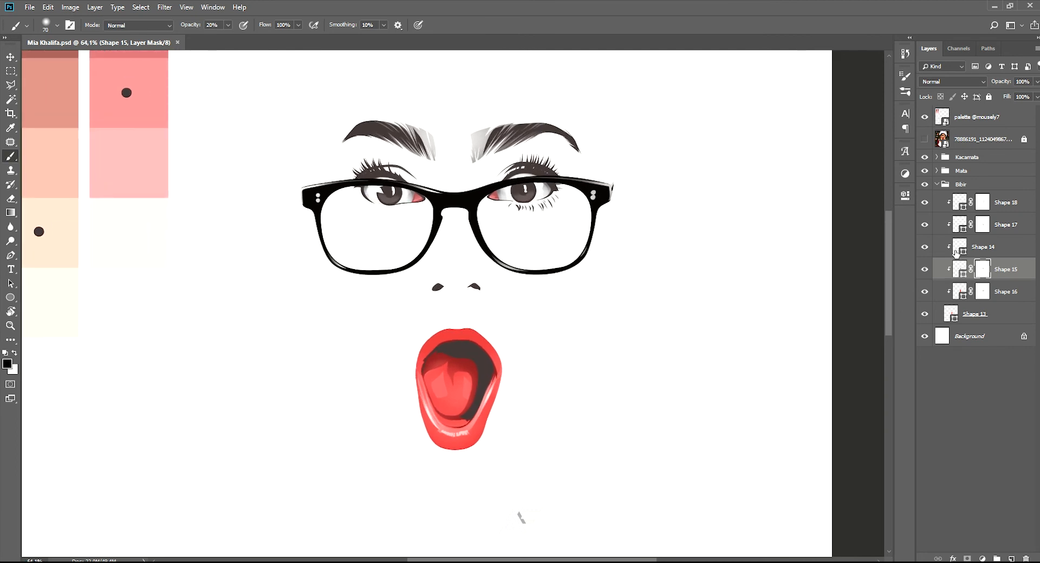
Create a new layer above Shape 18 and clip it to the lip base shape
click(982, 245)
click(1005, 201)
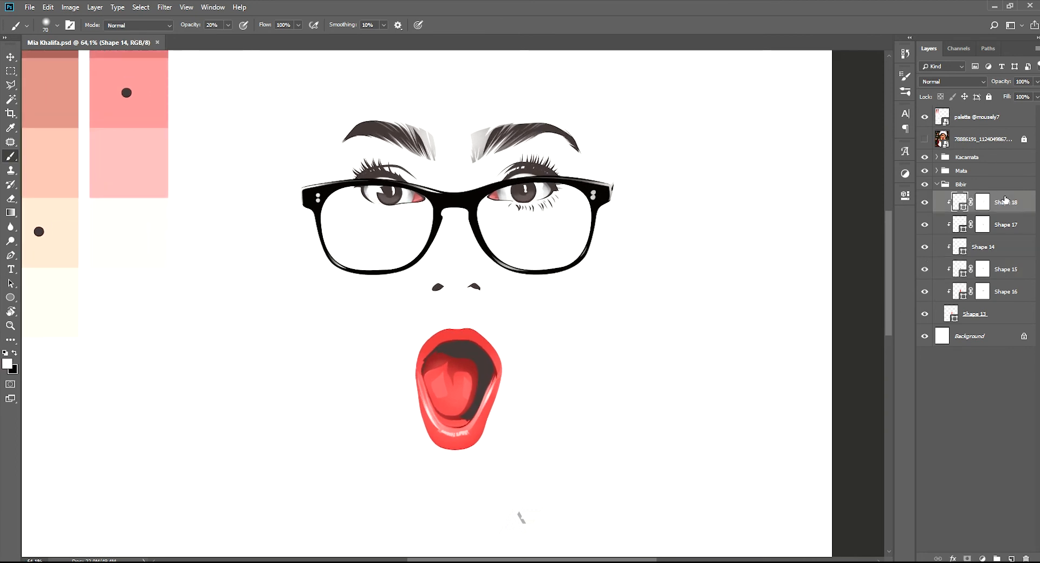
click(1006, 312)
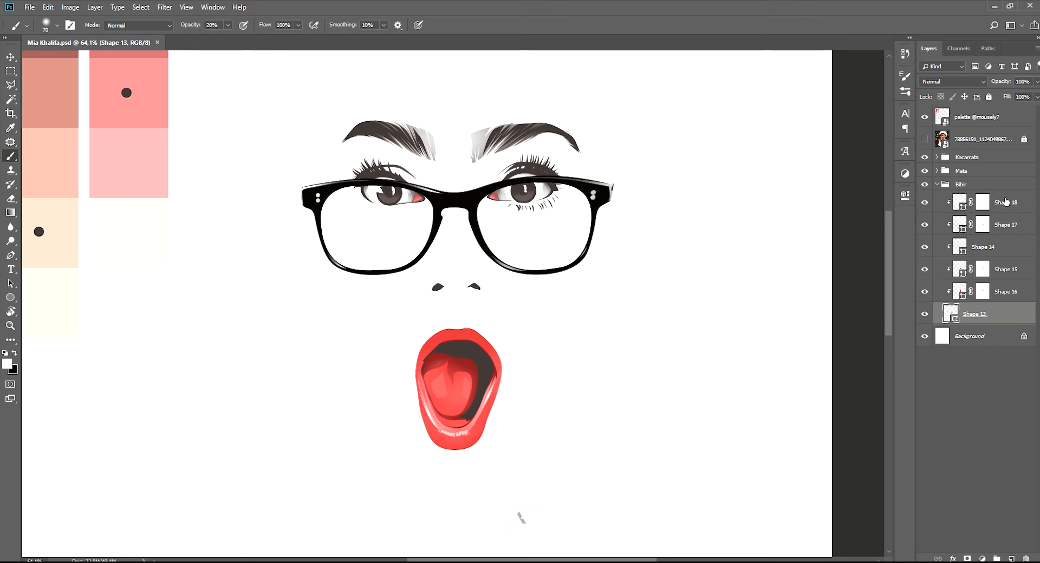
click(1005, 202)
click(1010, 558)
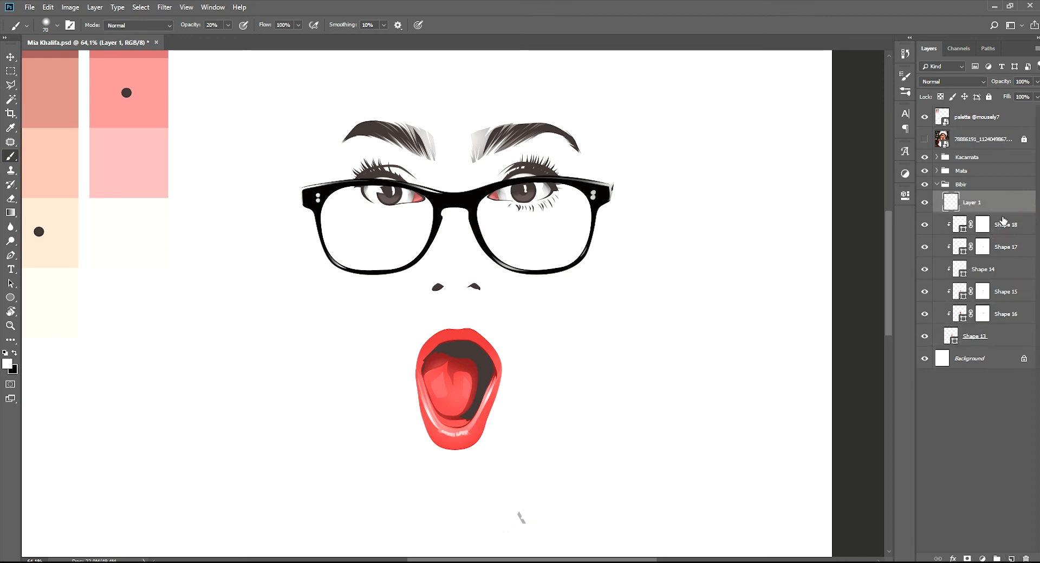
alt+click(1007, 212)
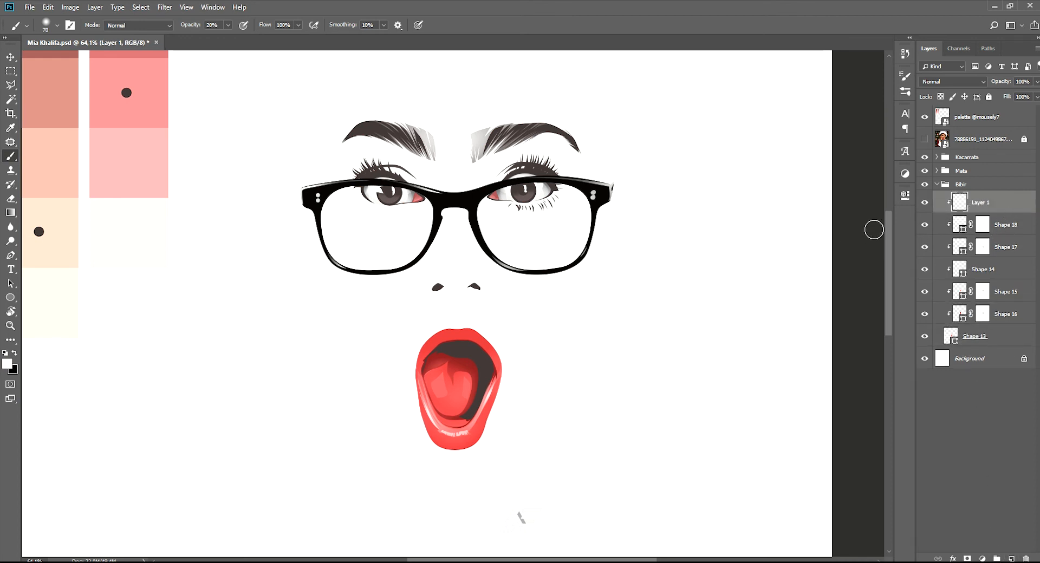
Show the reference photo and trace the upper edge of the lower teeth with the Pen tool as a white shape
key(p)
drag(471, 417, 554, 425)
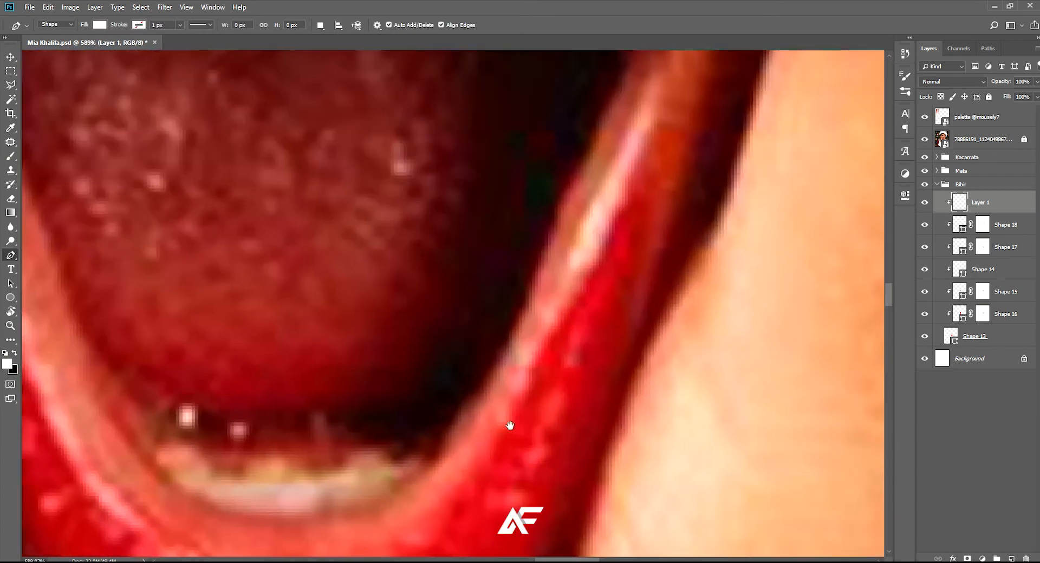
drag(380, 415, 466, 351)
drag(280, 401, 331, 373)
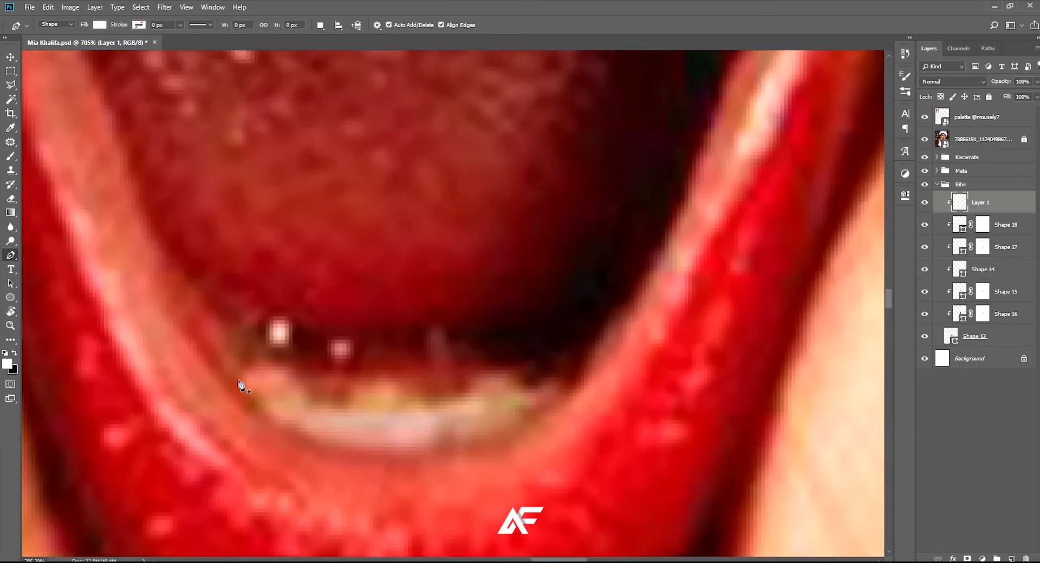
click(242, 386)
scroll(251, 373, up, 5)
click(255, 369)
drag(293, 363, 308, 364)
click(311, 362)
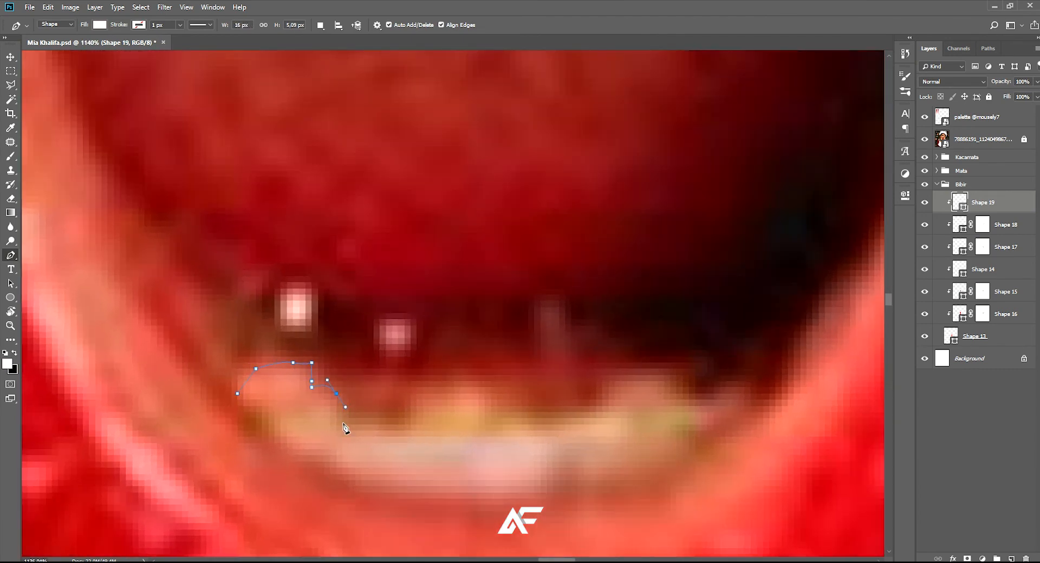
click(361, 418)
drag(478, 381, 438, 403)
click(510, 400)
click(497, 413)
drag(432, 405, 515, 386)
click(470, 411)
Complete the lower teeth outline around the remaining teeth, close the path along their base, and save the document
click(532, 357)
click(586, 349)
click(606, 348)
drag(640, 372, 701, 394)
click(663, 388)
click(726, 373)
click(717, 387)
scroll(702, 398, down, 5)
scroll(685, 405, up, 6)
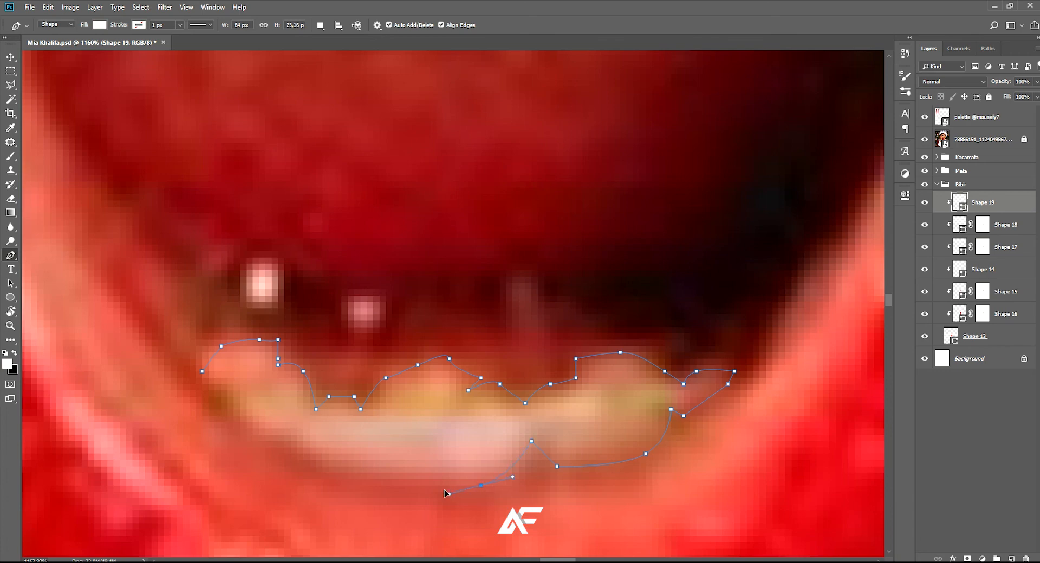
drag(399, 483, 441, 484)
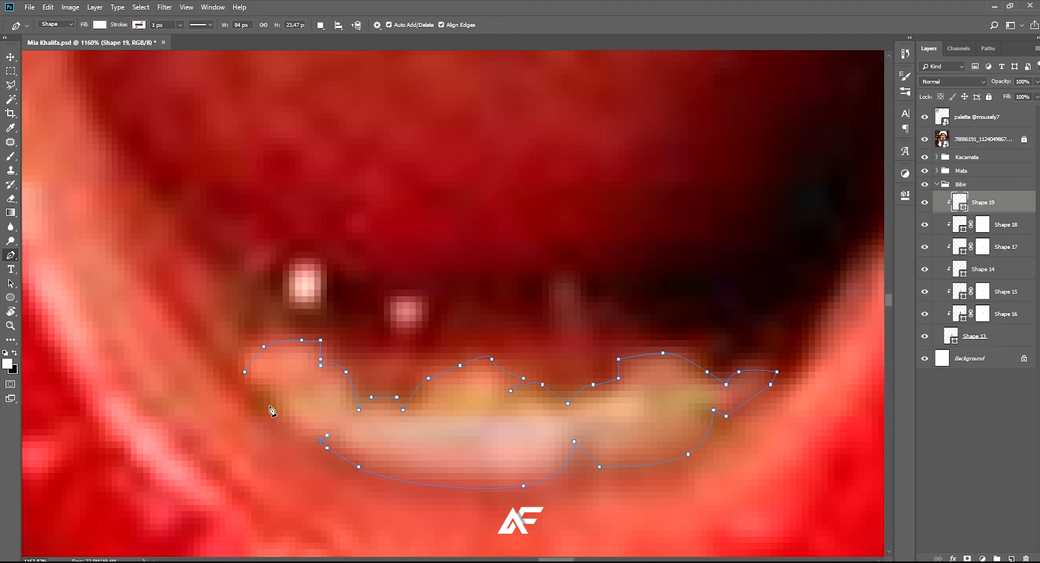
key(ctrl+0)
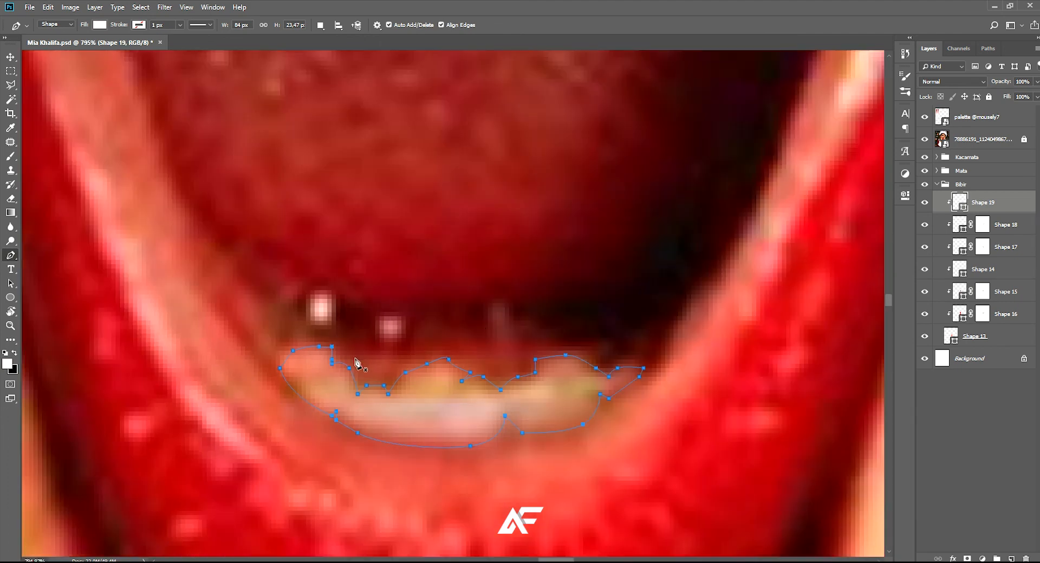
key(ctrl+s)
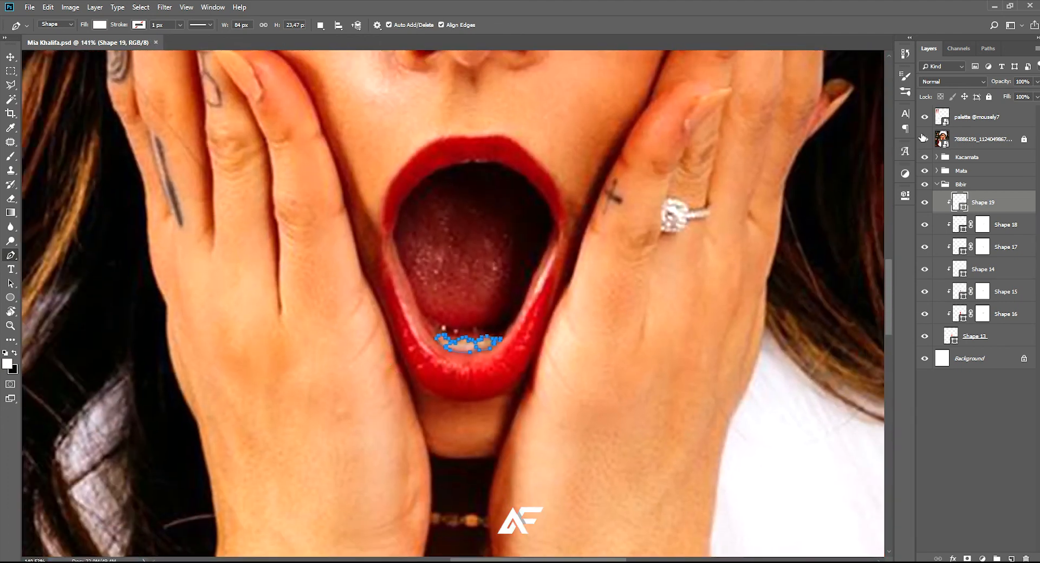
Hide the reference photo and reshape the lower edge of Shape 19 to fill the notch between the teeth
click(924, 139)
click(980, 139)
scroll(421, 360, down, 4)
scroll(483, 332, up, 15)
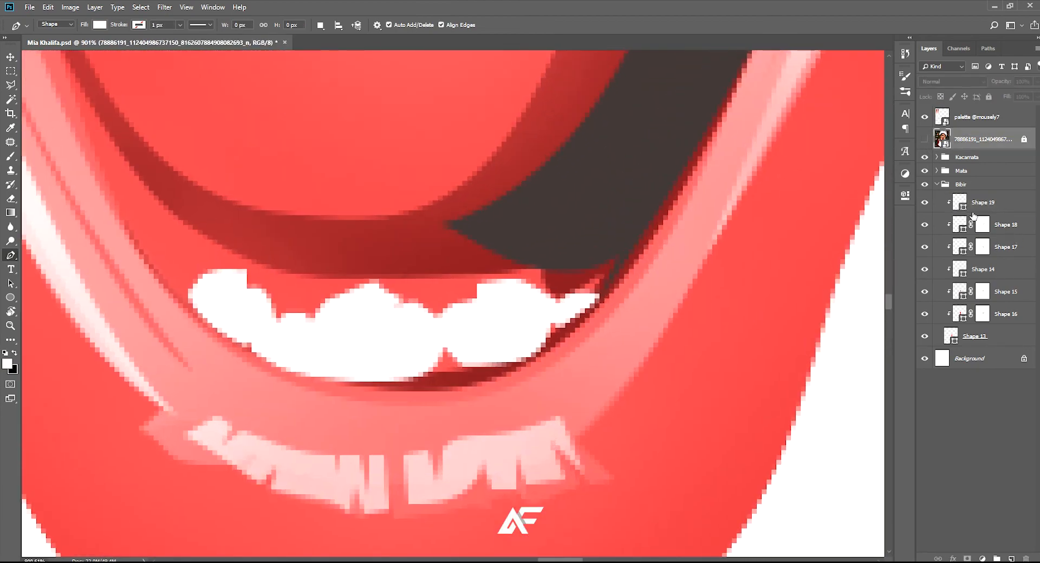
click(964, 207)
scroll(452, 373, up, 2)
drag(439, 330, 443, 376)
scroll(488, 347, down, 2)
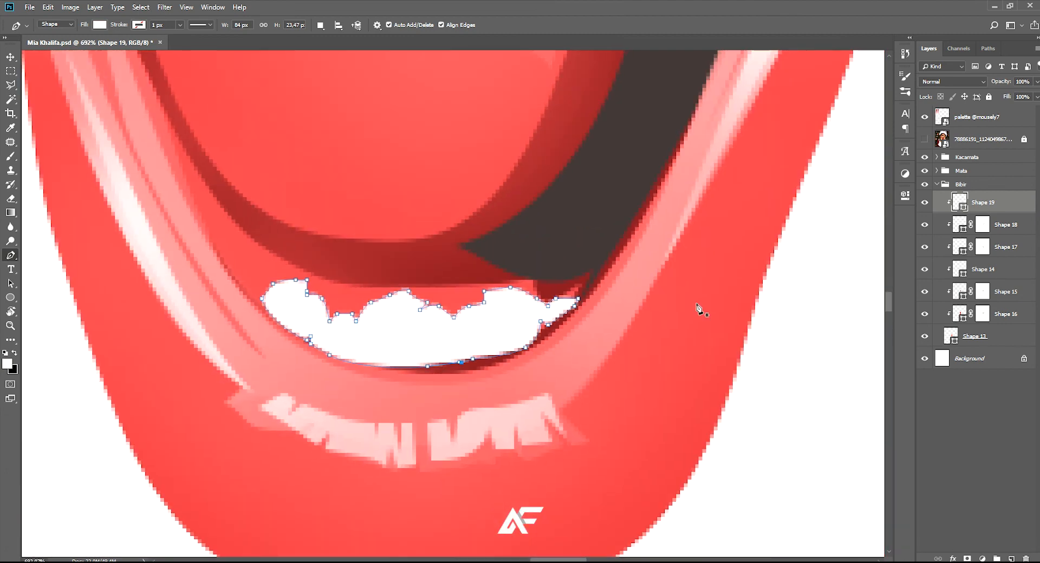
Recolor the teeth shape light grey and add a new clipped layer above it
key(i)
drag(770, 307, 743, 311)
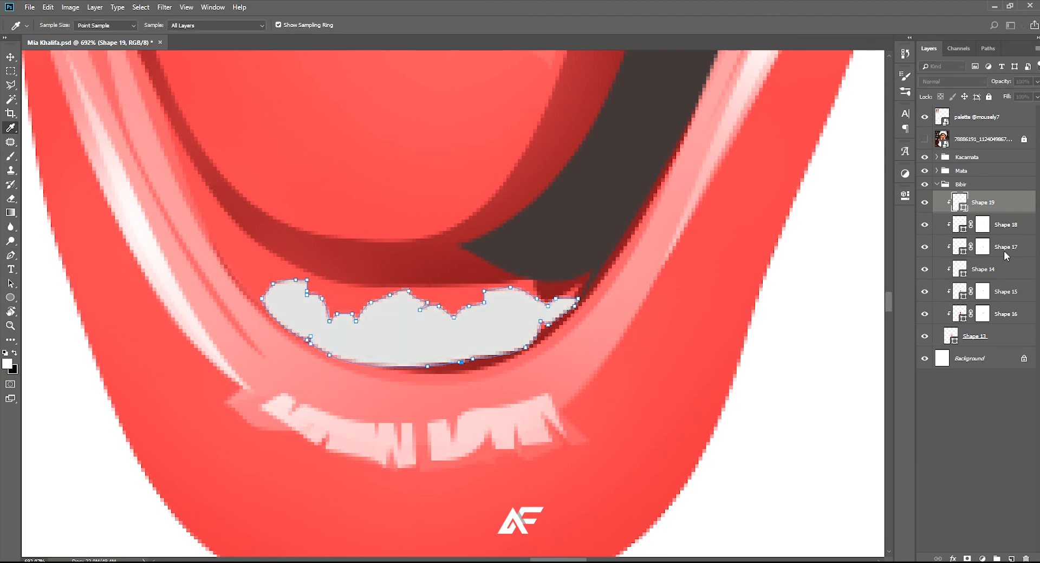
key(p)
key(ctrl+shift+alt+n)
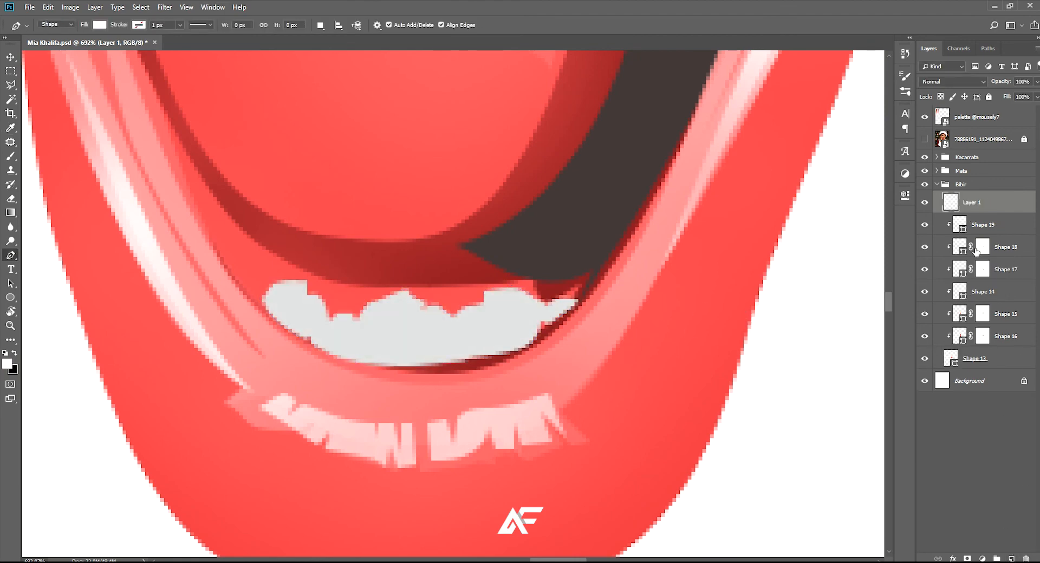
alt+click(976, 212)
Show the reference photo, load the Shape 19 outline as a selection, and make Layer 1 active
click(960, 222)
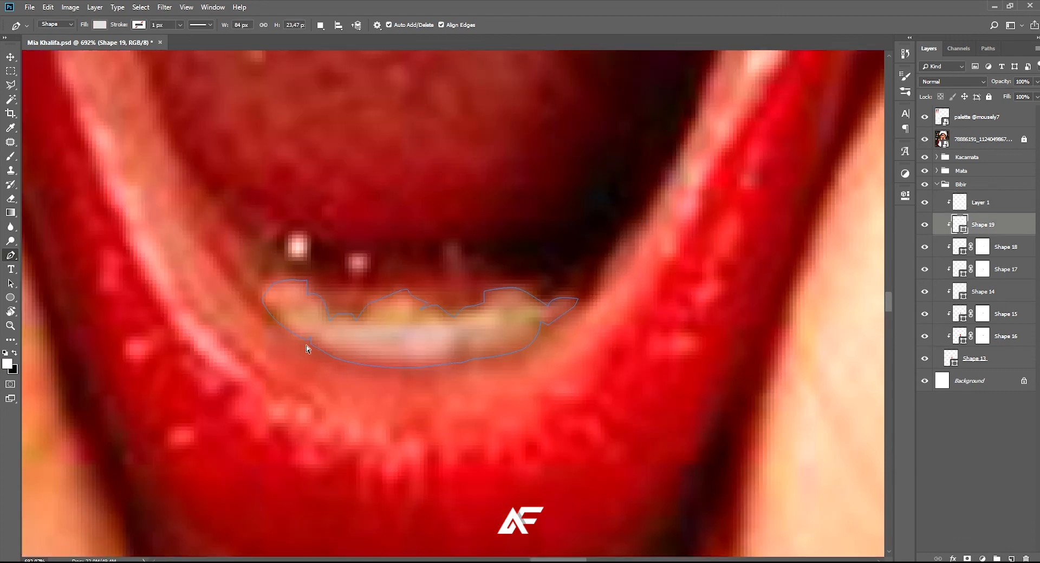
scroll(306, 346, up, 3)
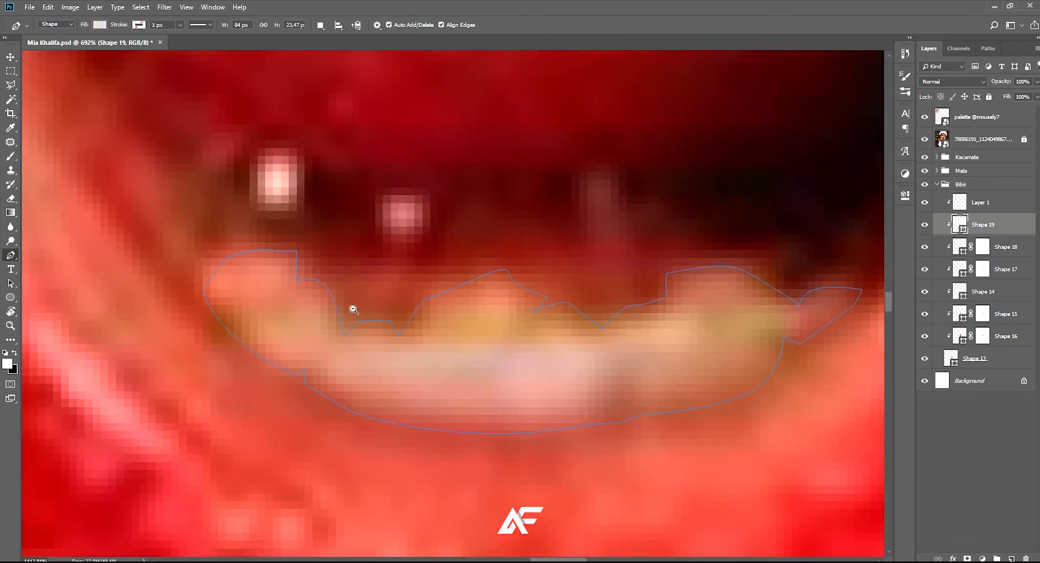
click(249, 312)
key(ctrl+z)
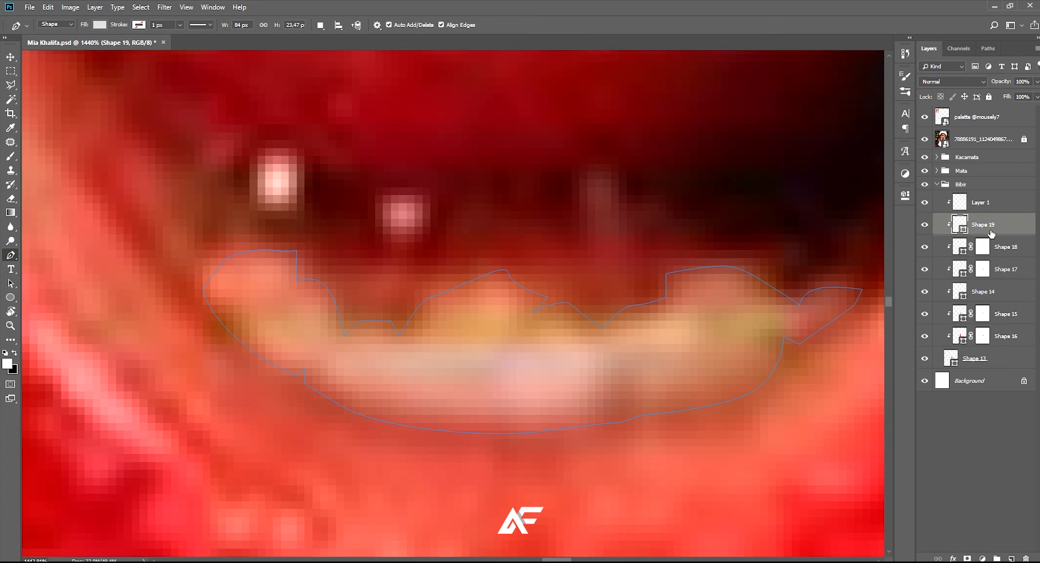
ctrl+click(963, 229)
click(980, 203)
Trace a closed white highlight on the upper part of the leftmost tooth with the Pen tool
scroll(255, 308, up, 1)
click(228, 313)
drag(267, 297, 286, 294)
click(291, 274)
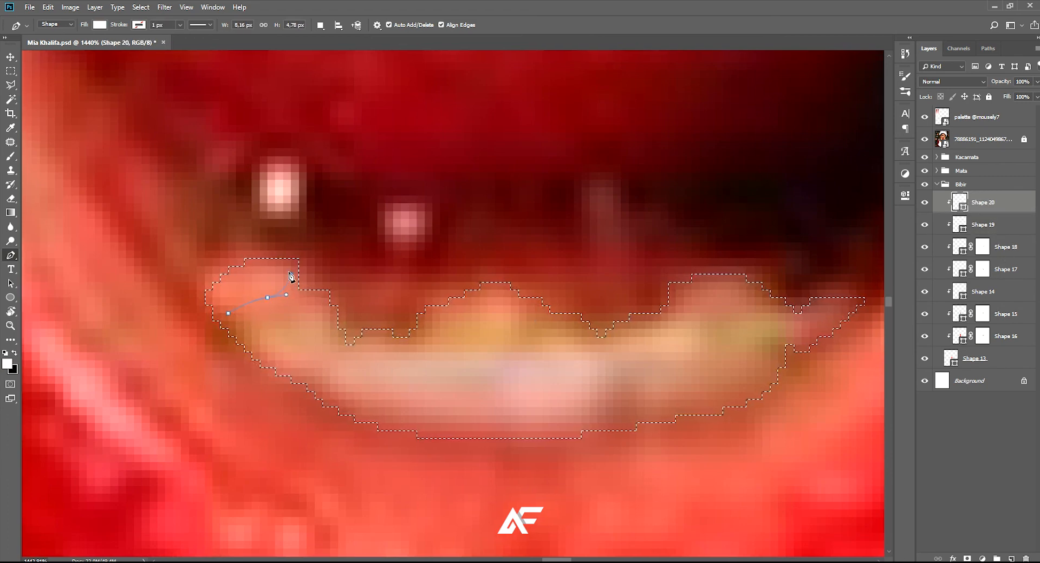
click(252, 266)
click(212, 297)
click(228, 313)
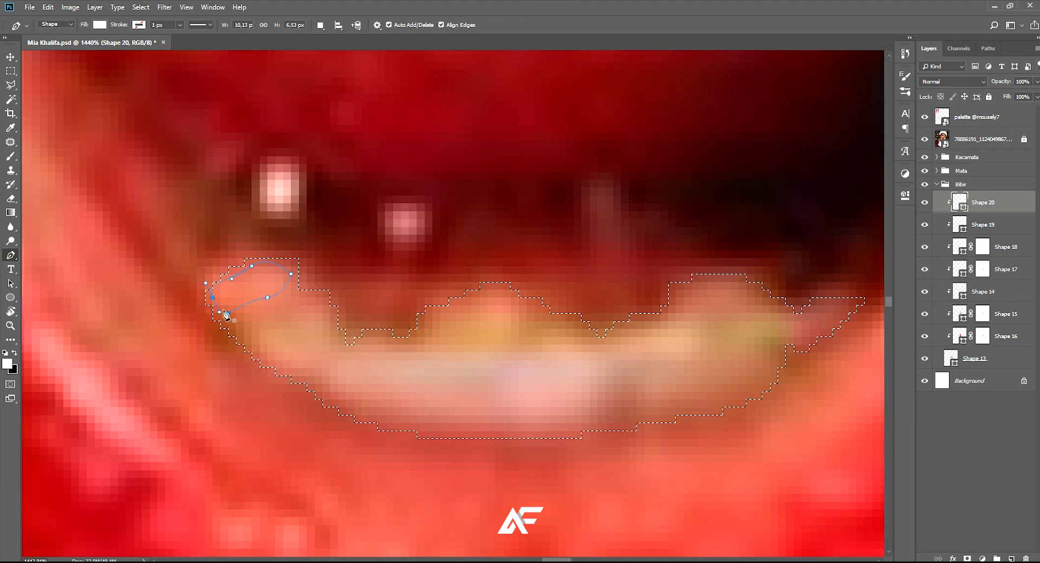
click(243, 329)
drag(276, 329, 294, 336)
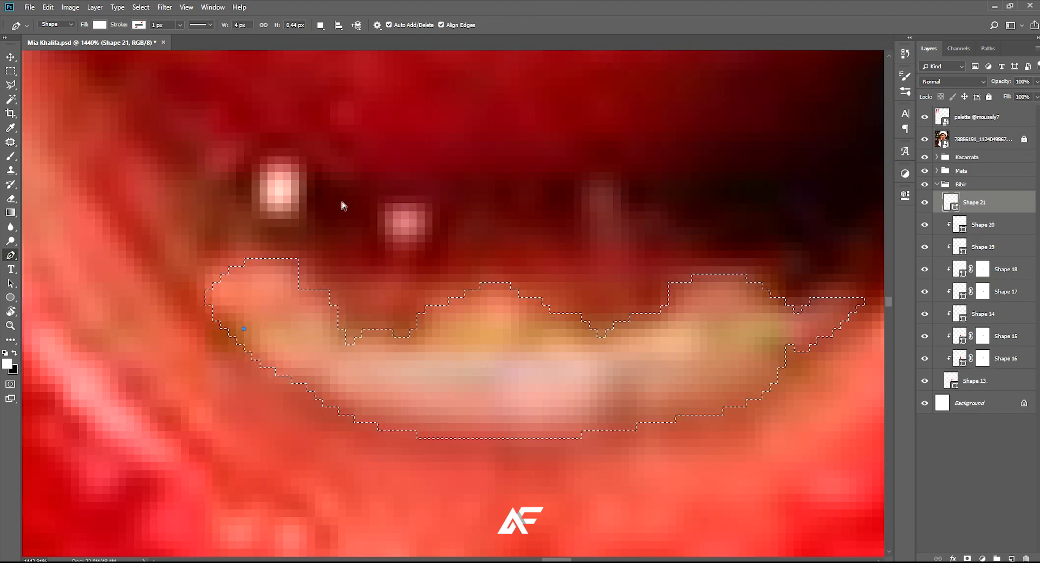
key(ctrl+alt+z)
key(ctrl+alt+z)
Set the path operation to combine shapes and trace white highlights on the lower left and middle teeth within Shape 20
click(320, 25)
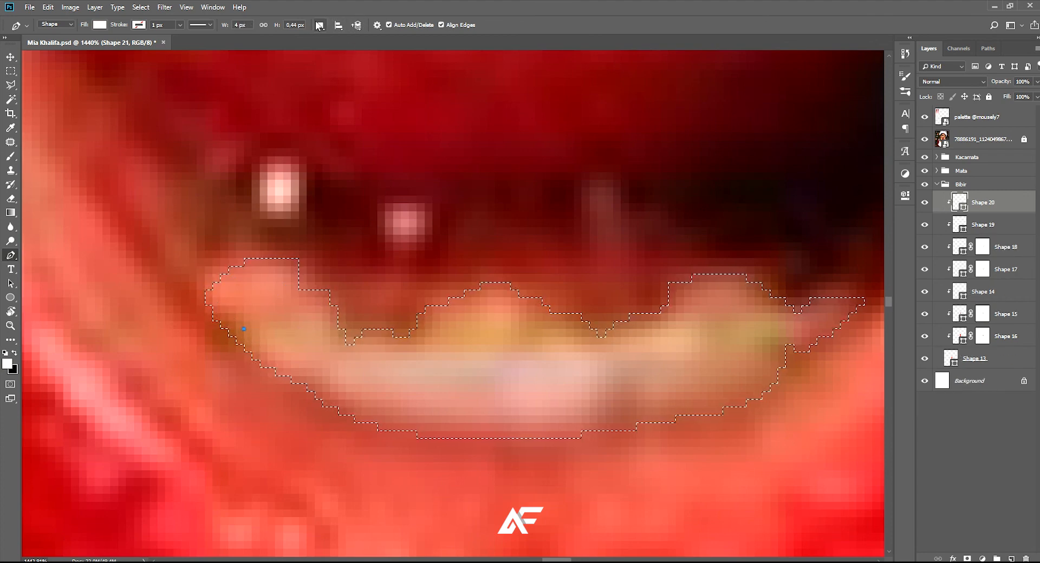
click(244, 337)
drag(283, 329, 292, 336)
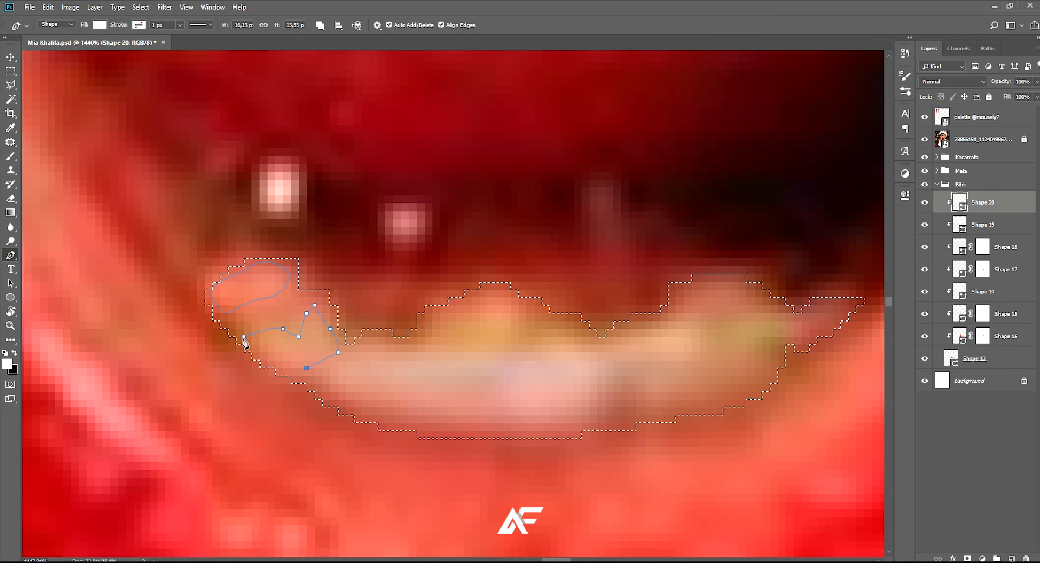
scroll(272, 324, right, 1)
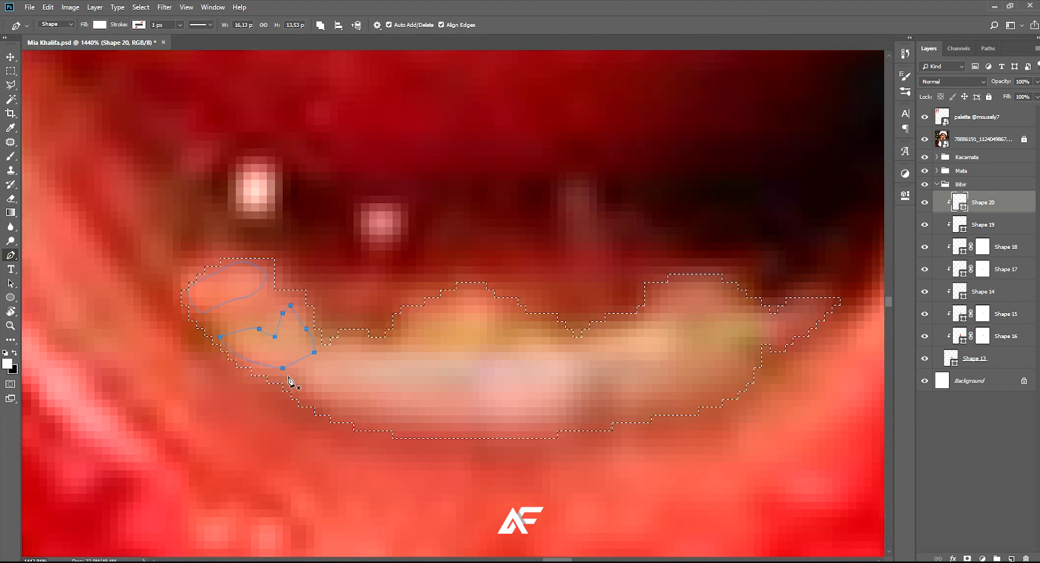
scroll(432, 360, down, 4)
scroll(421, 357, up, 4)
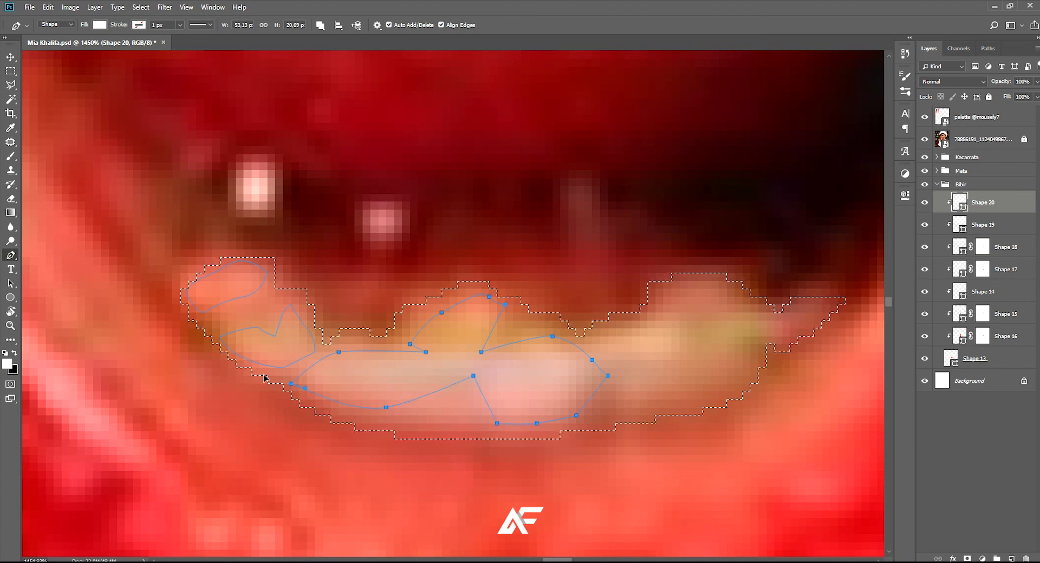
Trace a closed white highlight over the right-hand teeth as part of Shape 20
scroll(271, 382, right, 3)
click(464, 352)
drag(504, 321, 529, 320)
click(551, 321)
click(520, 304)
drag(559, 281, 571, 278)
drag(614, 305, 625, 319)
click(647, 328)
click(623, 344)
click(583, 344)
drag(583, 375, 575, 387)
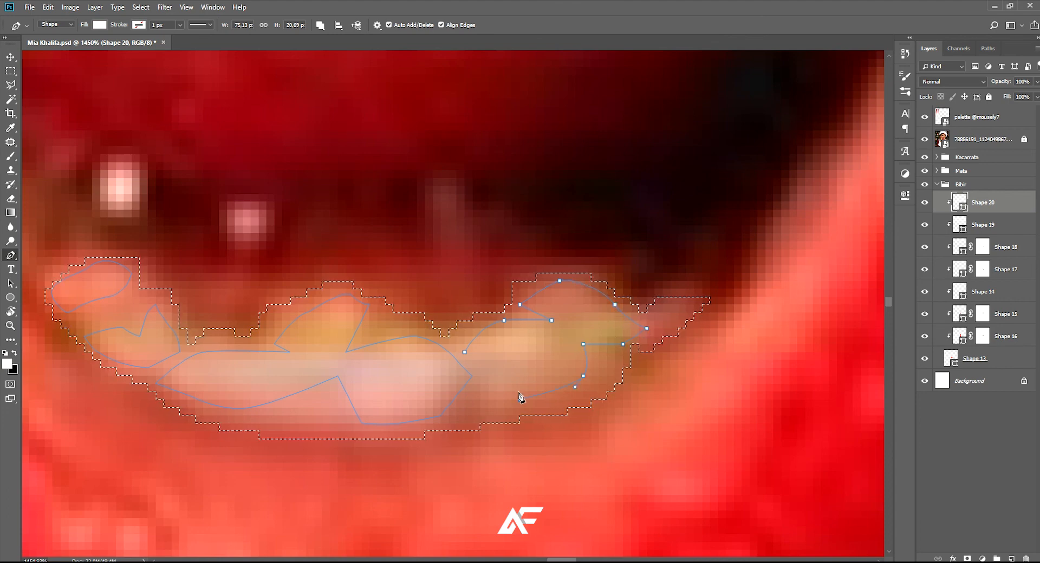
drag(464, 352, 426, 346)
scroll(498, 356, down, 5)
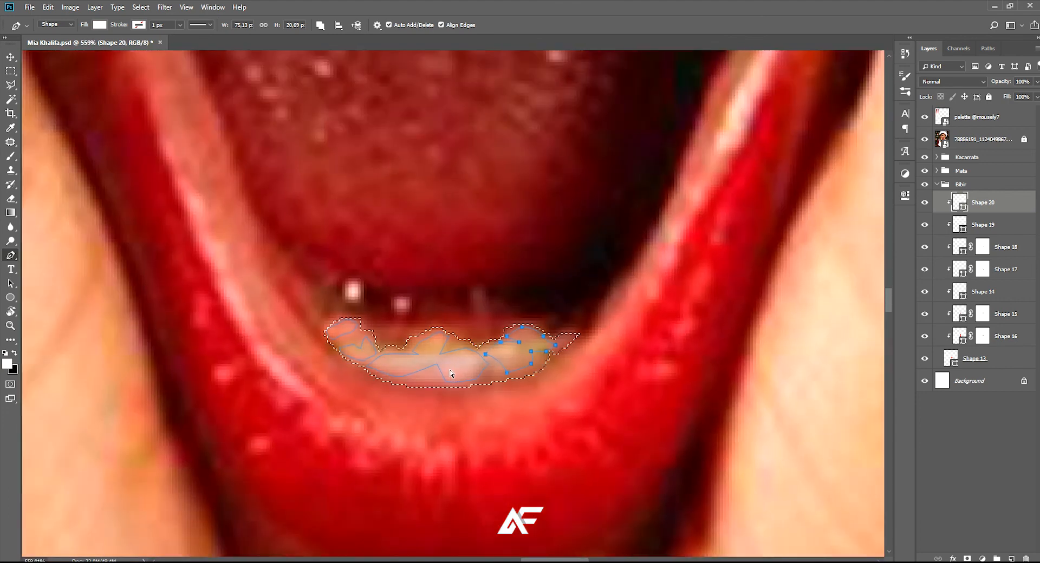
Hide the reference photo and clear the teeth selection to review the tooth highlights
click(925, 139)
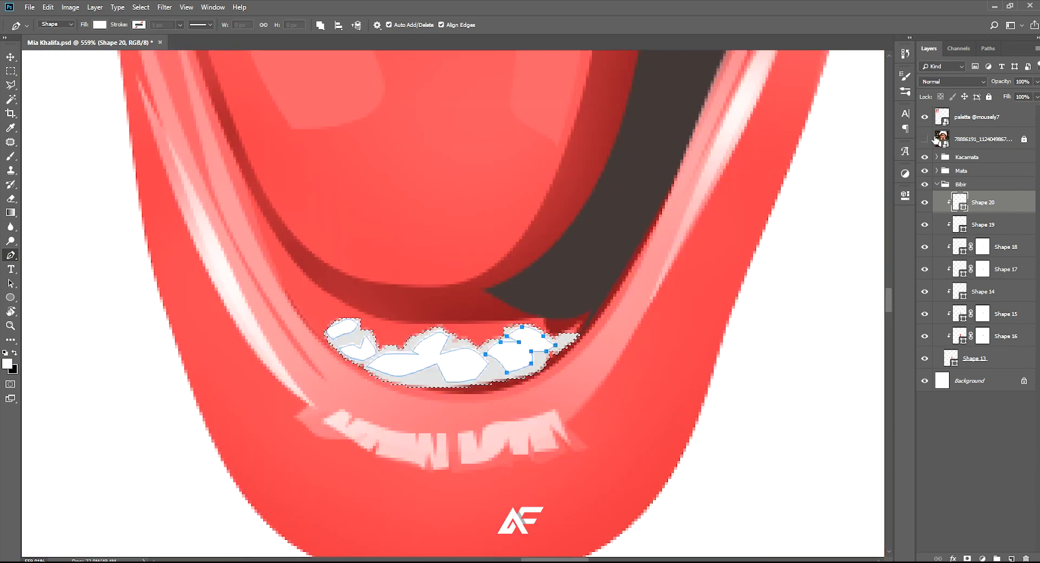
click(936, 140)
scroll(563, 325, up, 1)
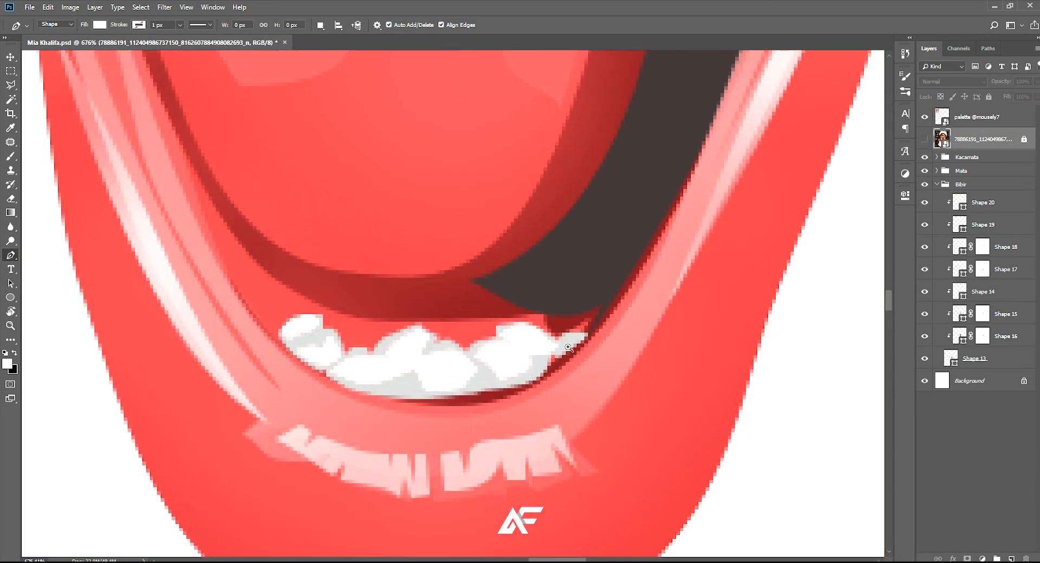
scroll(568, 347, down, 2)
Add a layer mask to Shape 20 and soften the white tooth highlights with a black brush reduced to 20 px
click(969, 202)
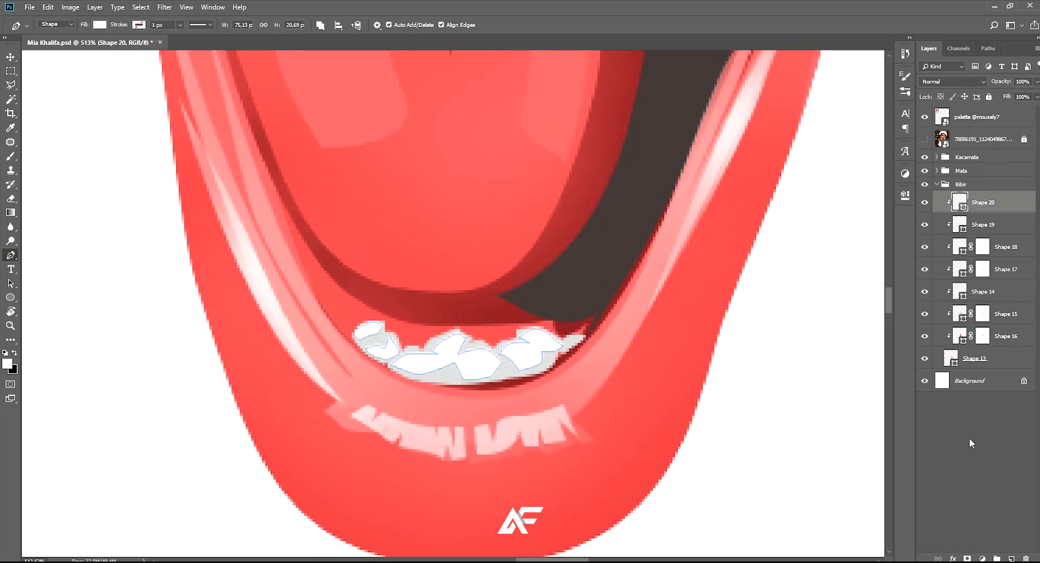
click(966, 558)
key(b)
key(x)
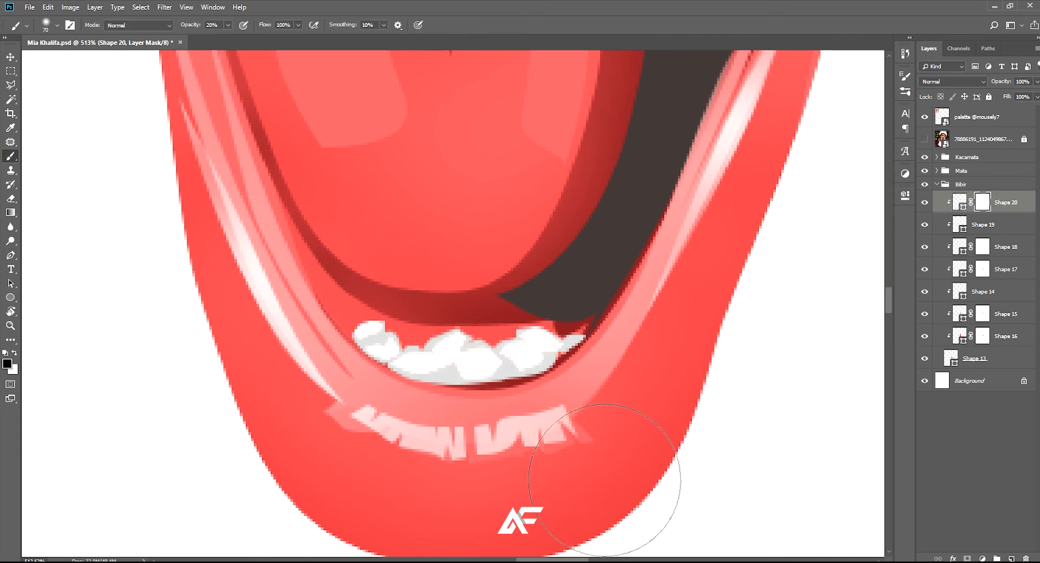
key(bracketleft)
scroll(508, 397, down, 8)
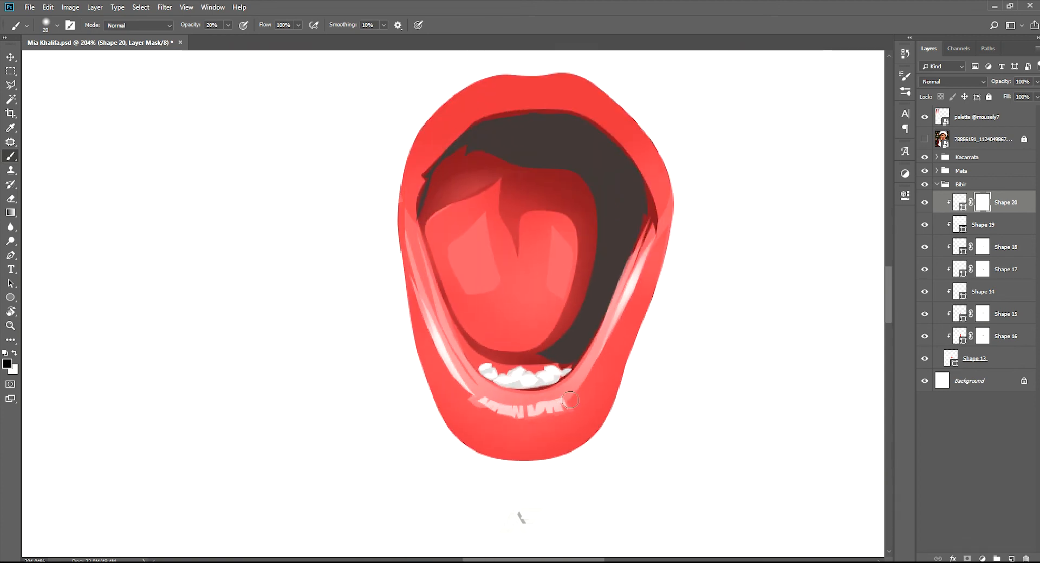